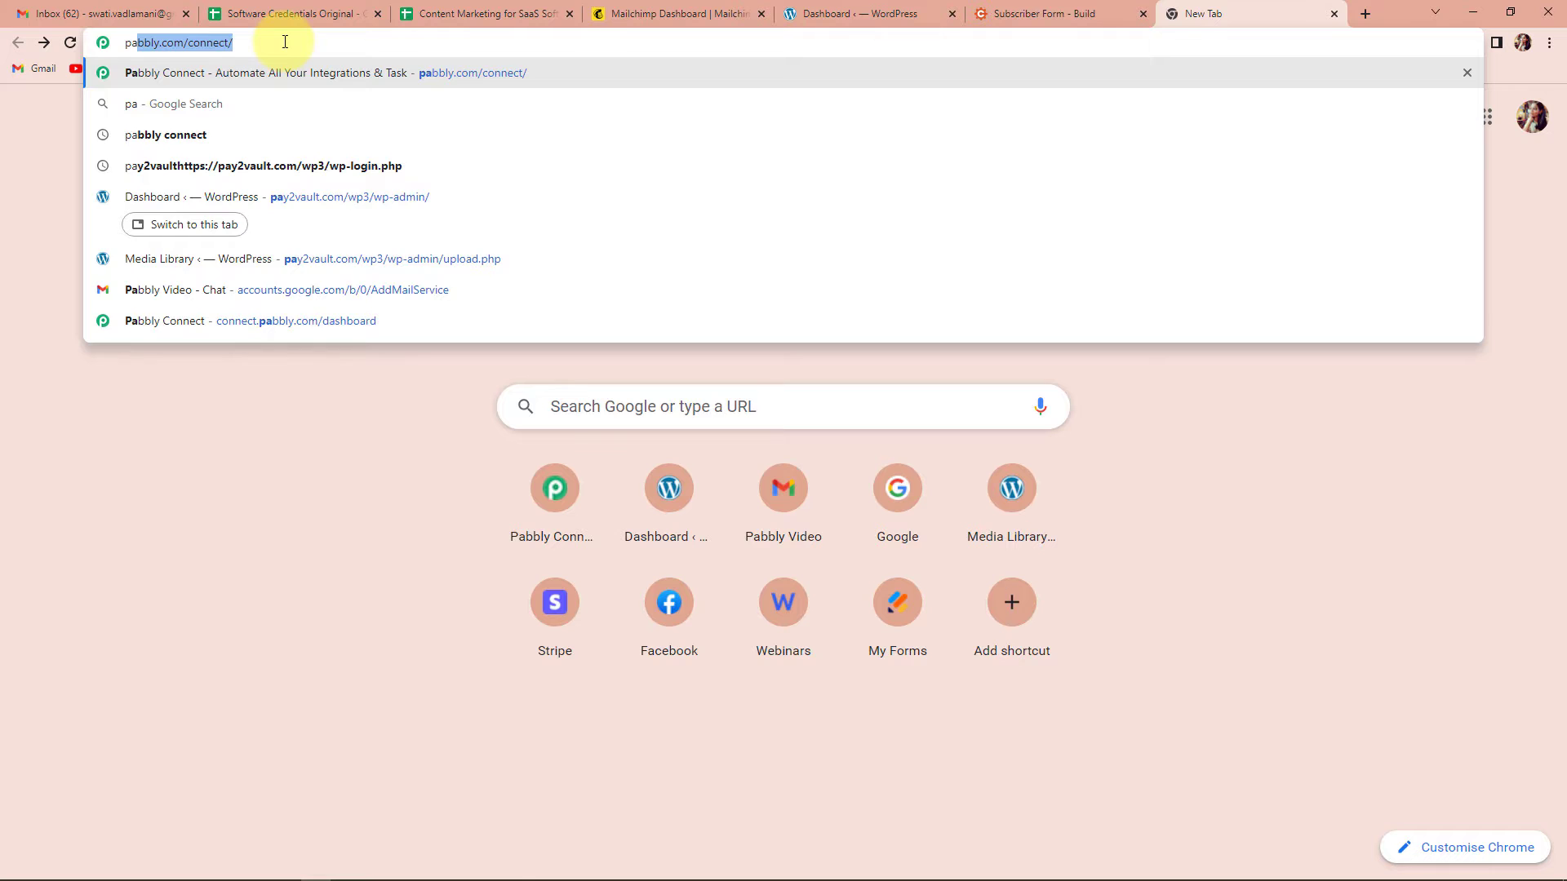
Step: Sign in on the Pabbly website and launch Pabbly Connect from the All Apps page
{"action": "key", "text": "Return"}
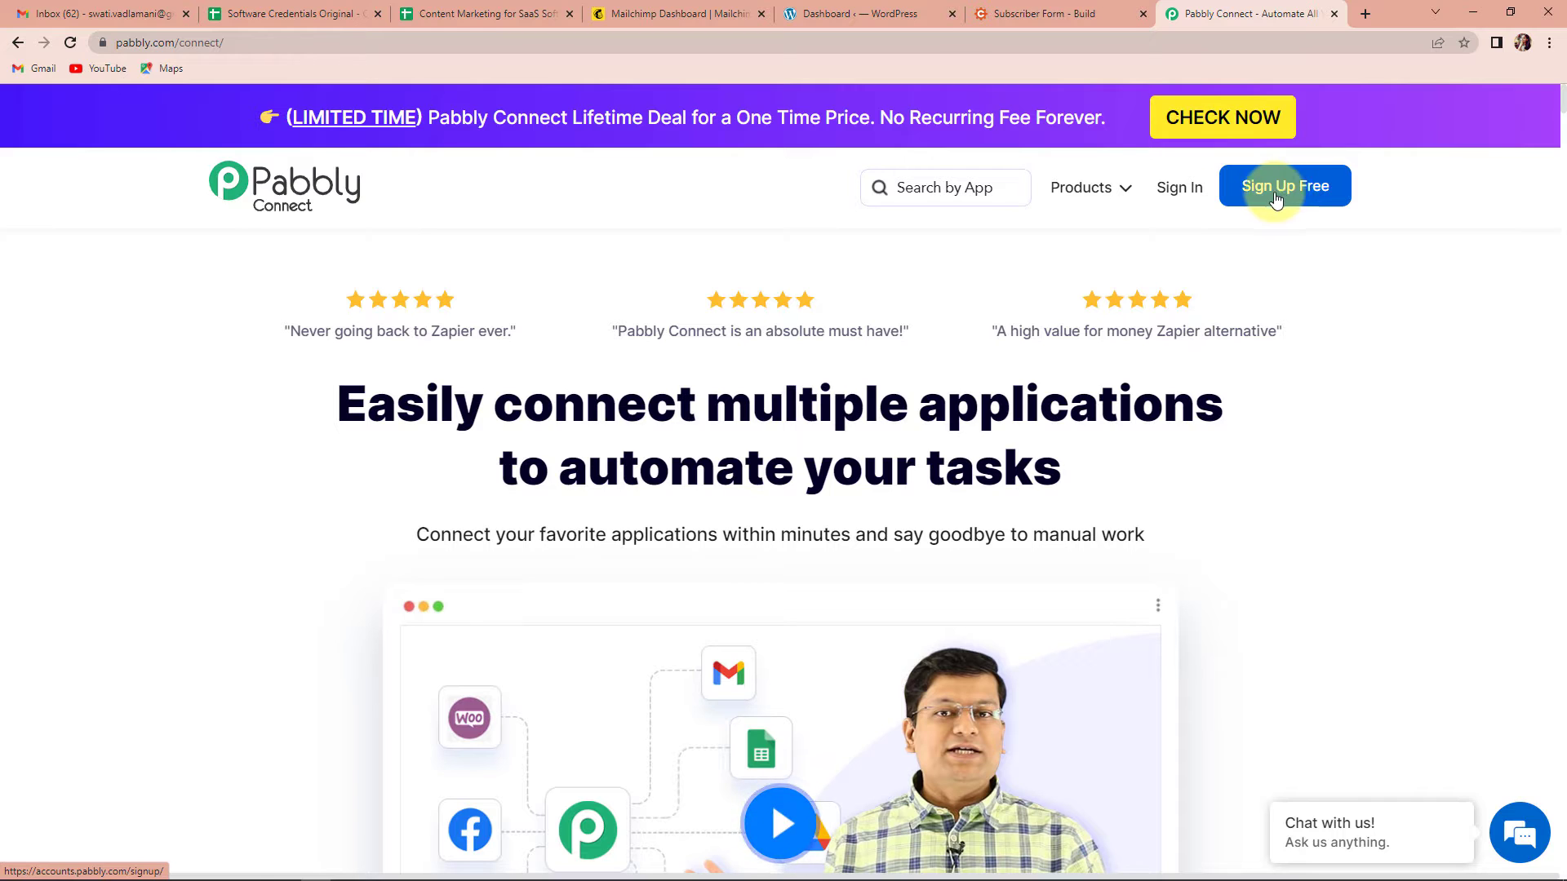
{"action": "left_click", "coordinate": [1181, 189]}
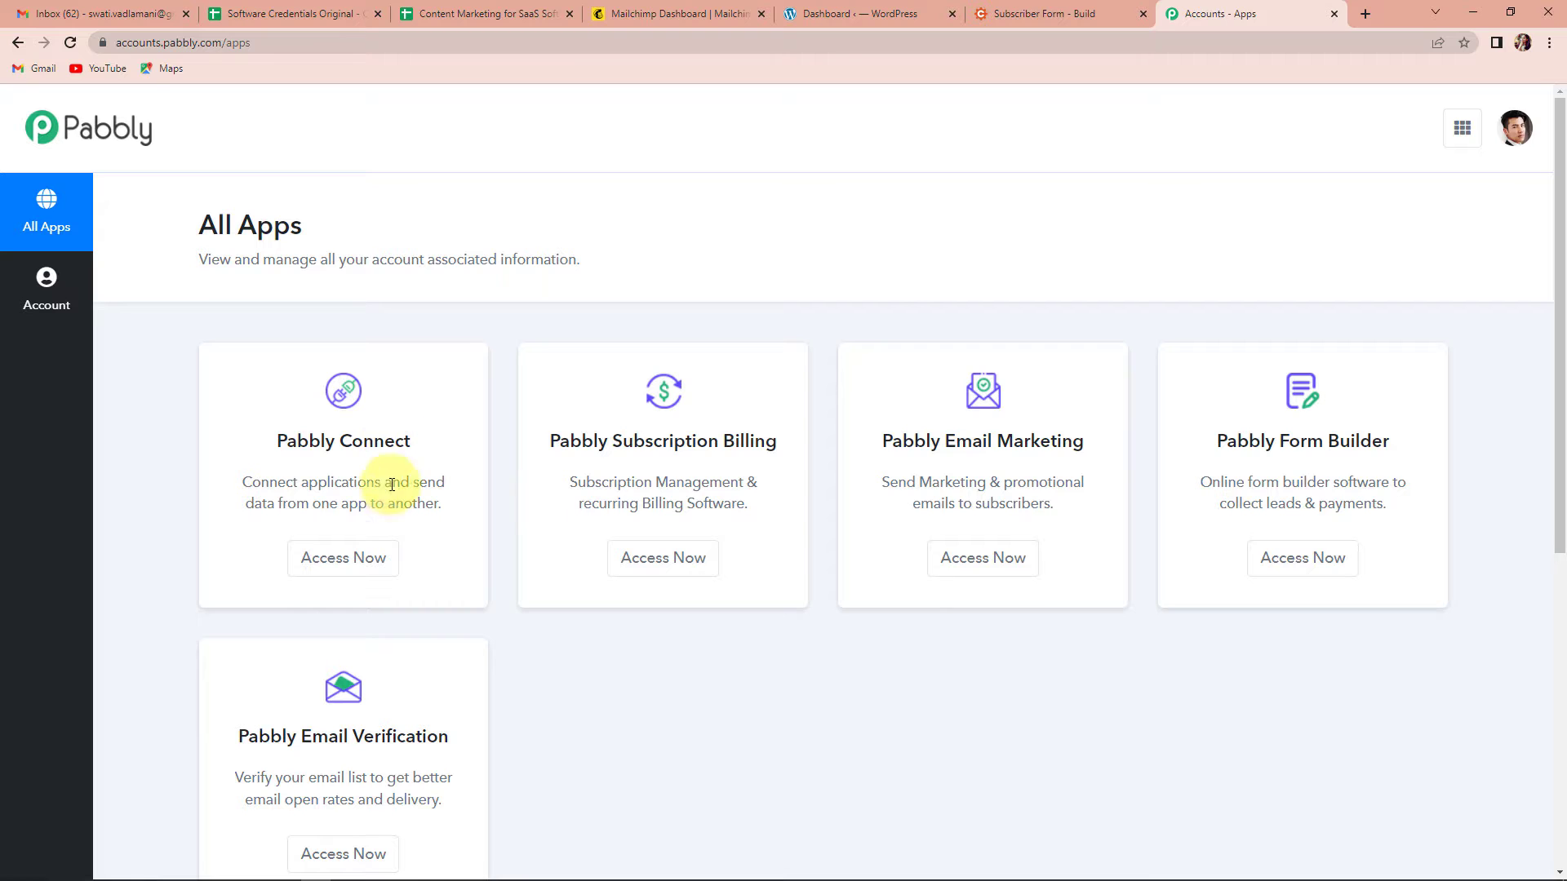
{"action": "left_click", "coordinate": [337, 560]}
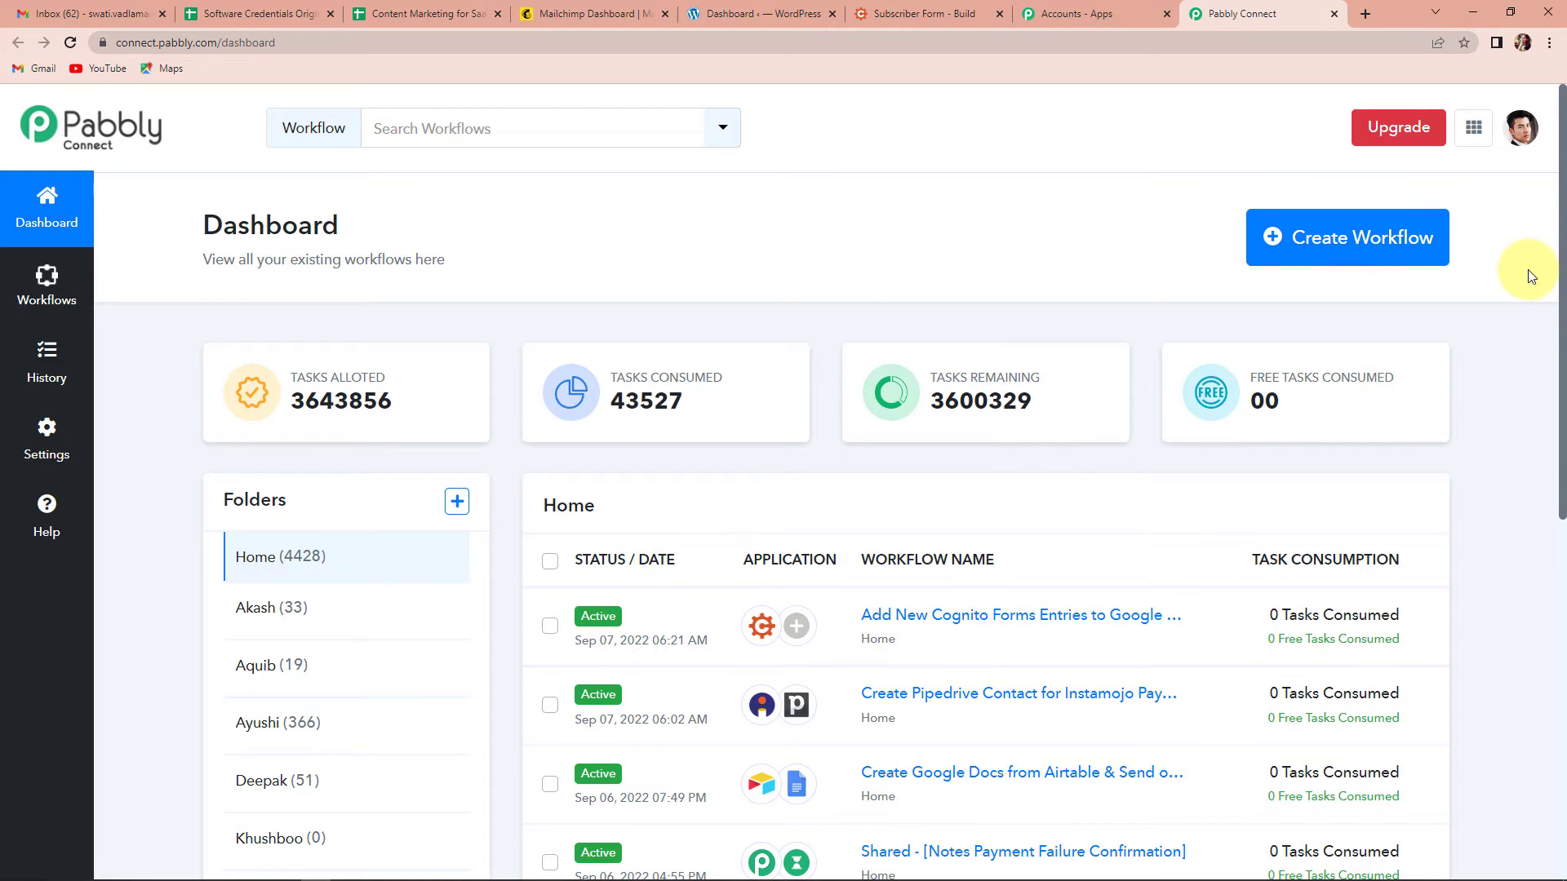
Step: Create a new workflow named 'Create Pipedrive Contact for Instamojo Payments'
{"action": "left_click", "coordinate": [1391, 237]}
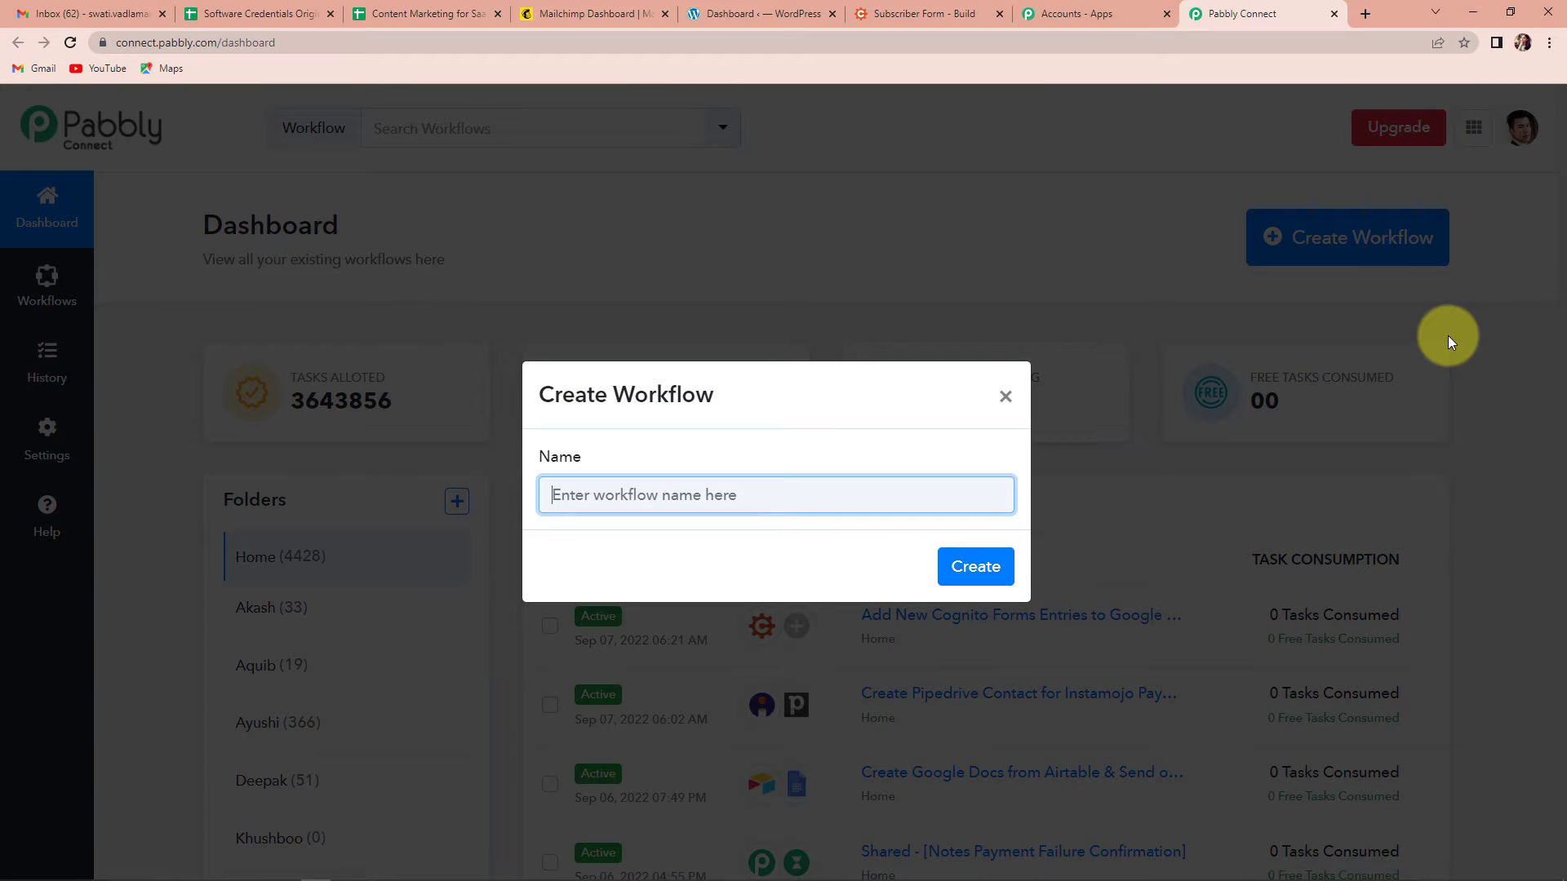
{"action": "left_click", "coordinate": [829, 505]}
{"action": "type", "text": "Create Pipedrive Contact for Instamojo Payments"}
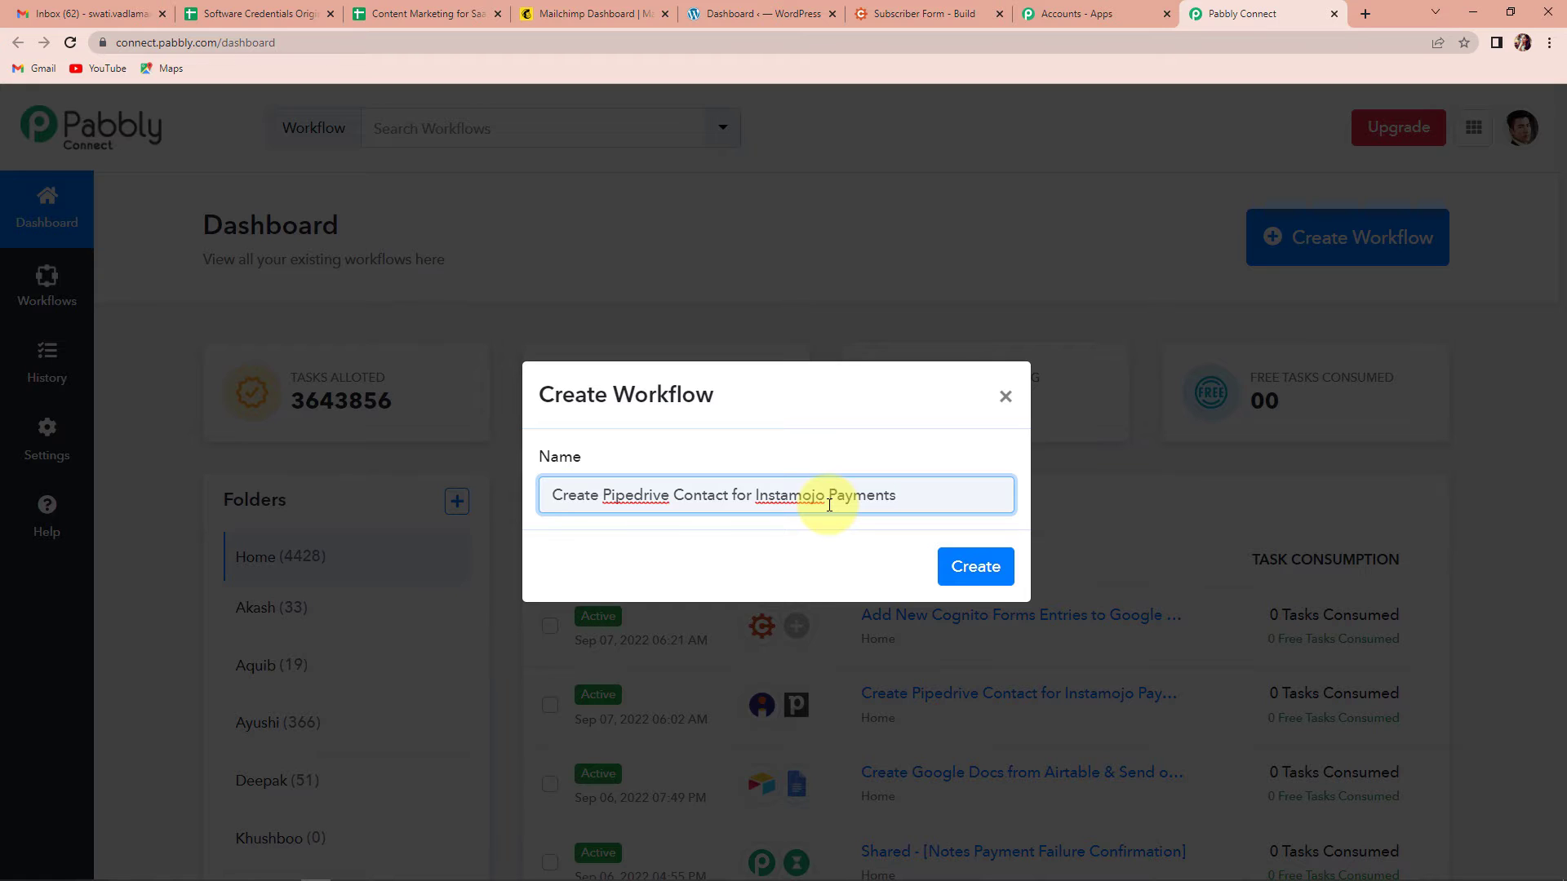
{"action": "left_click", "coordinate": [968, 573]}
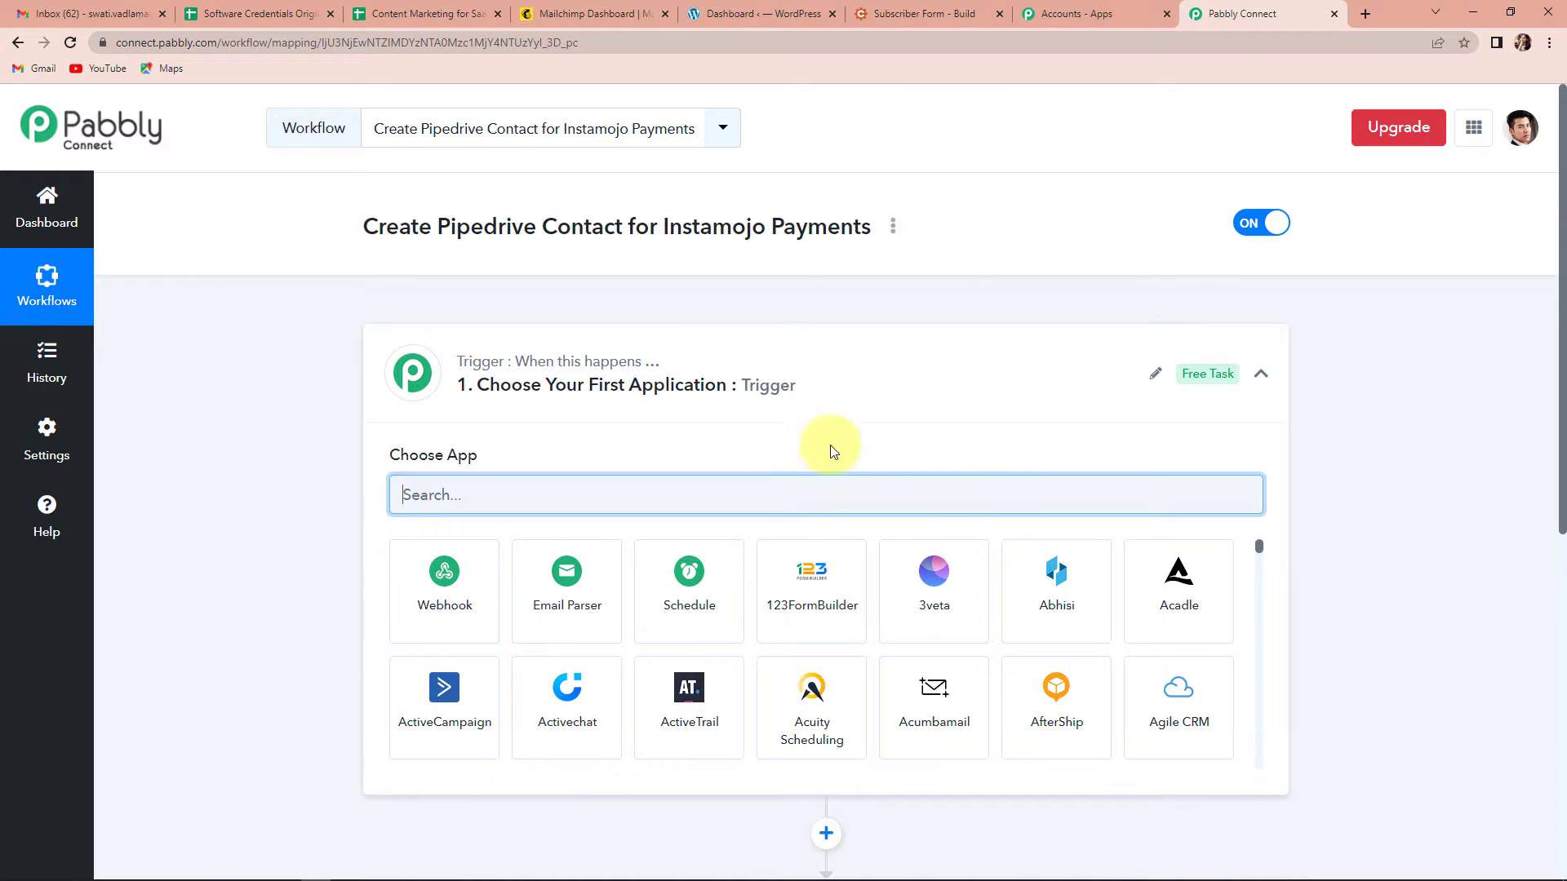
Step: Set the trigger app to Instamojo with the New Sale trigger event
{"action": "scroll", "coordinate": [753, 390], "scroll_direction": "down", "scroll_amount": 4}
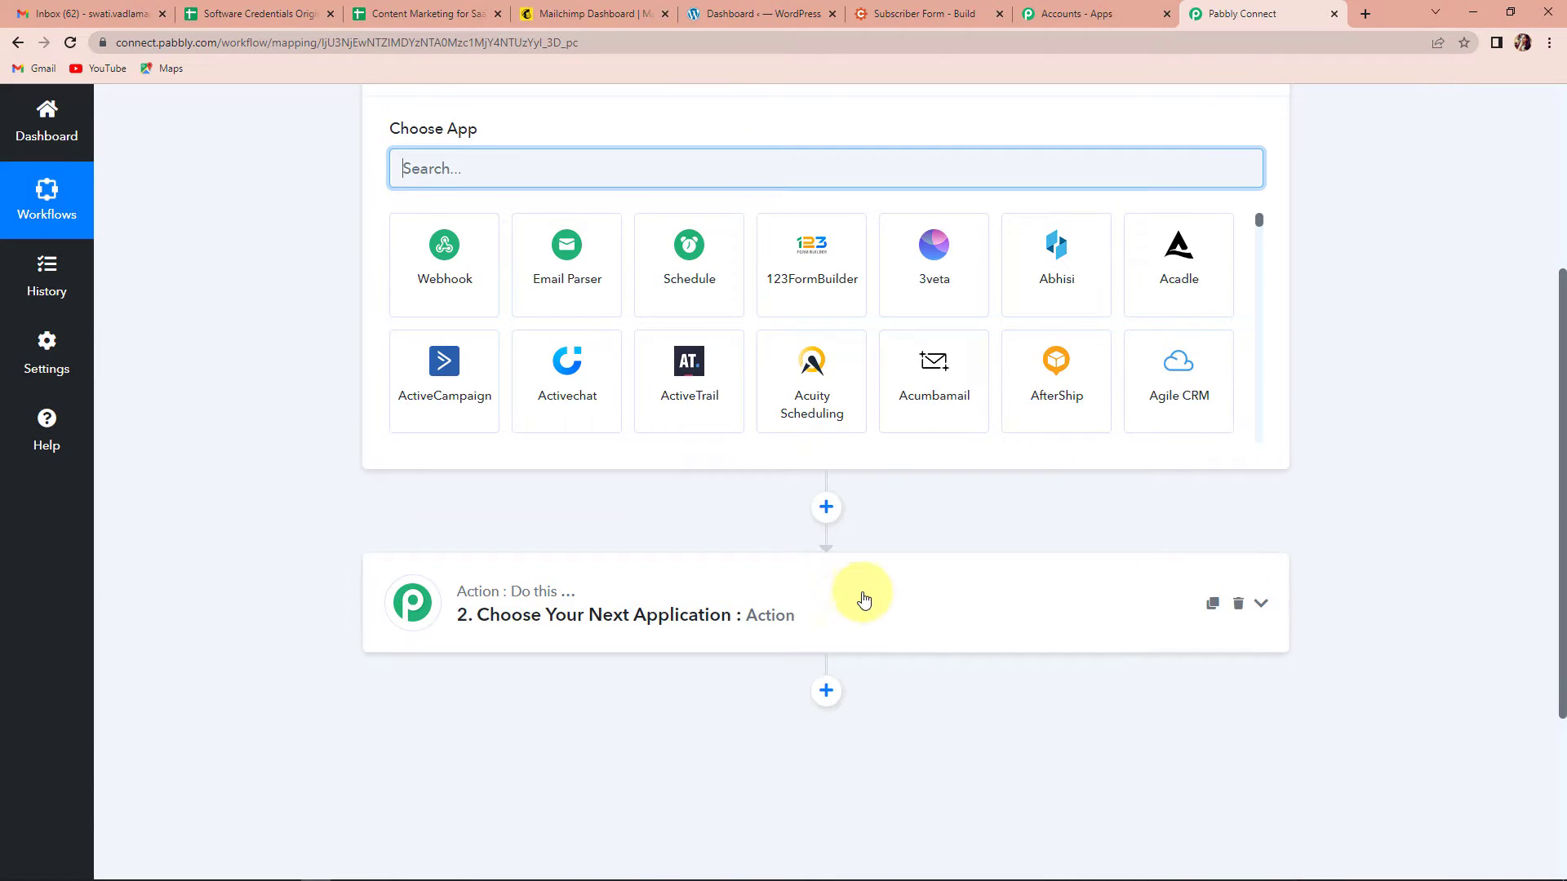
{"action": "scroll", "coordinate": [860, 595], "scroll_direction": "up", "scroll_amount": 1}
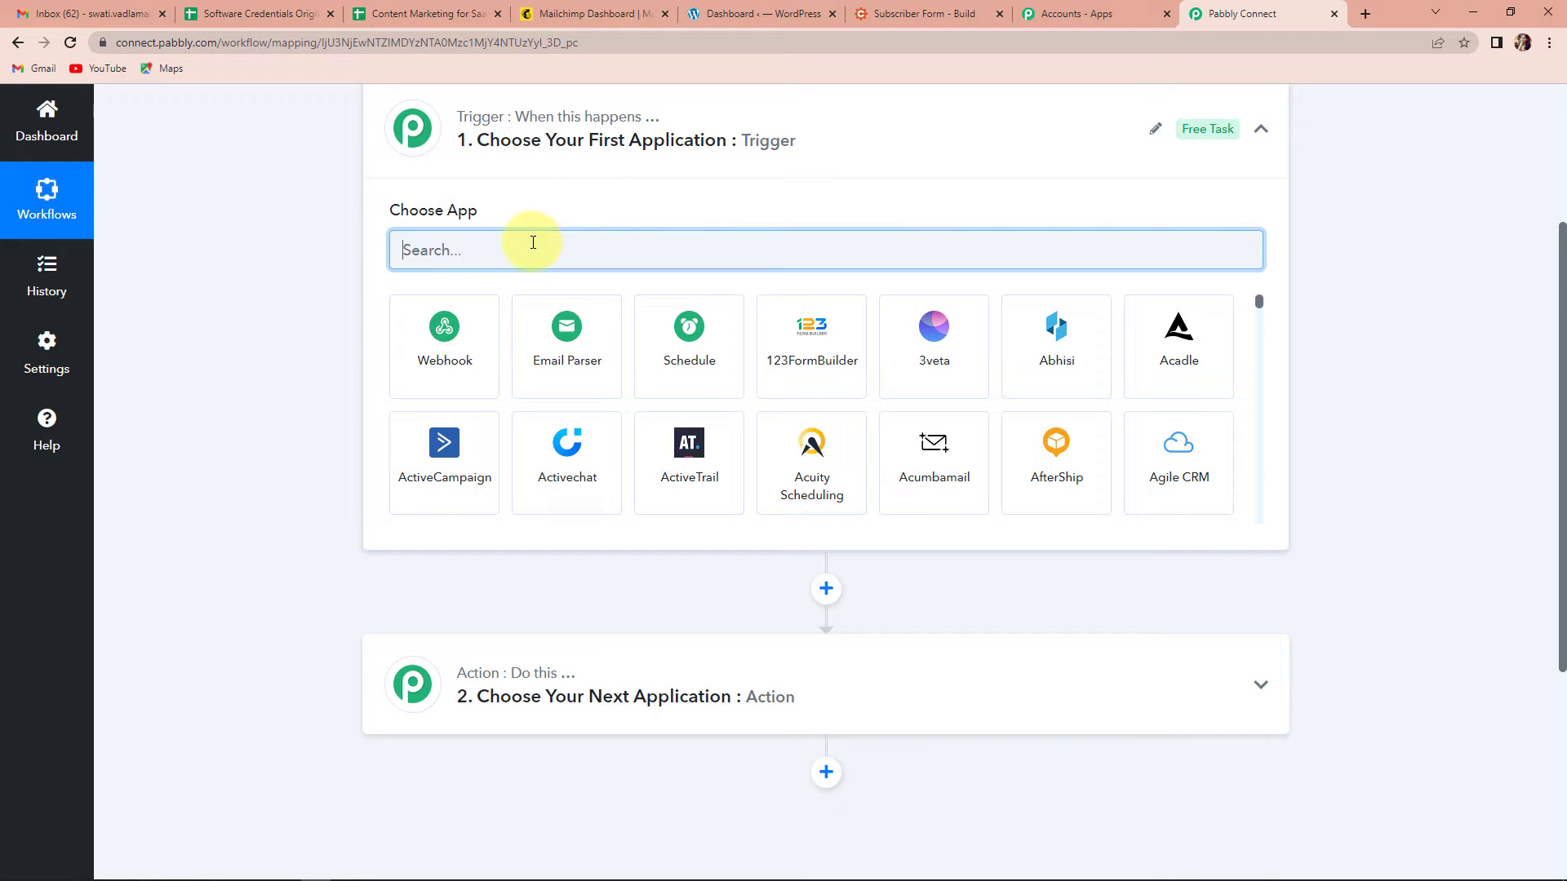
{"action": "type", "text": "inst"}
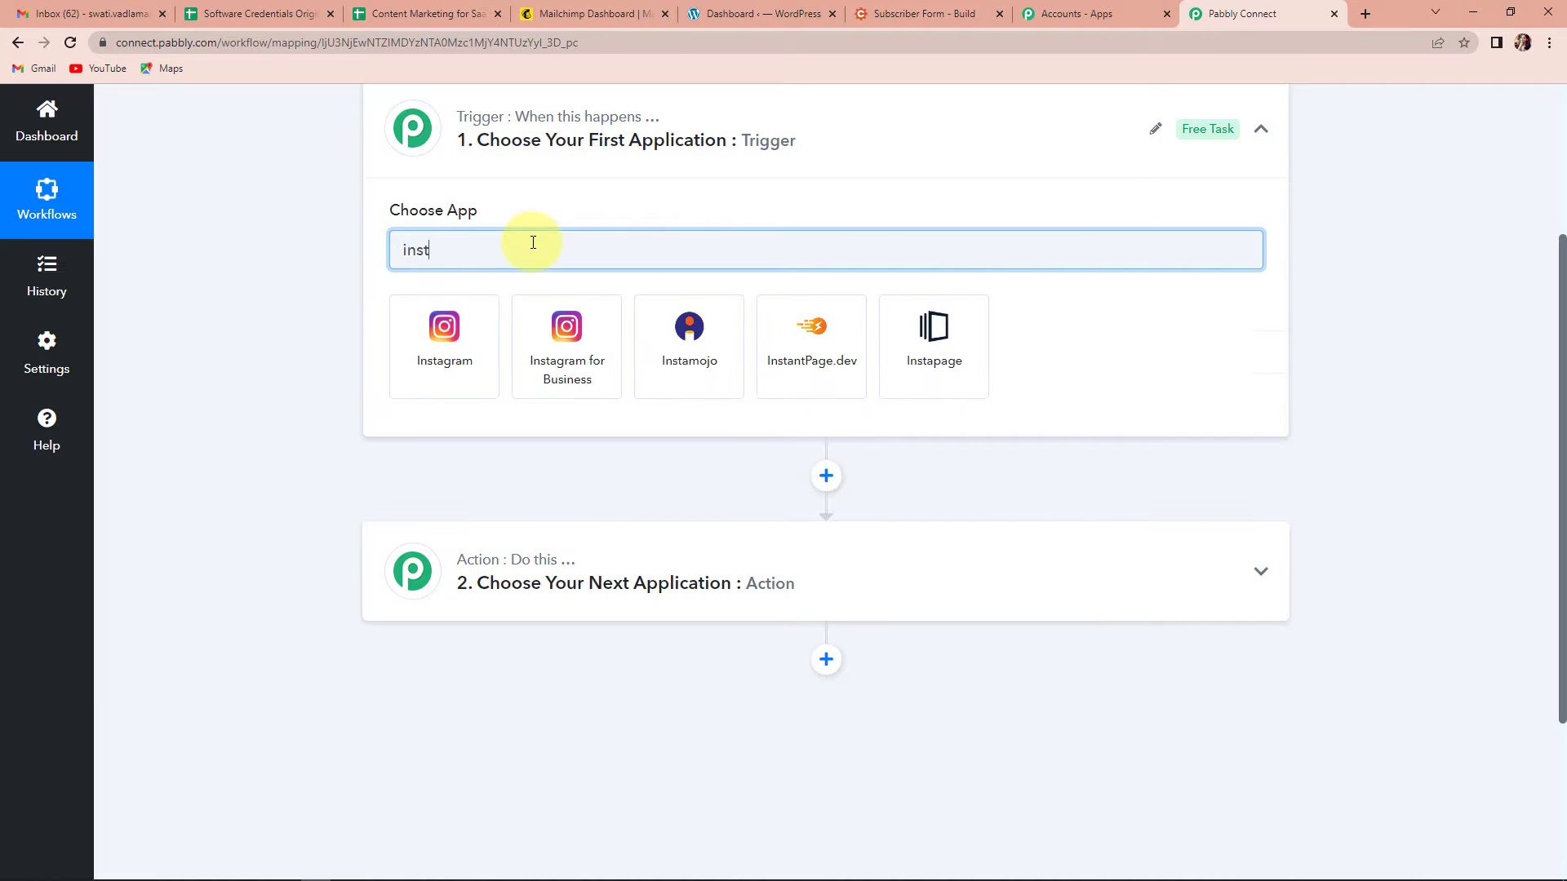
{"action": "left_click", "coordinate": [711, 363]}
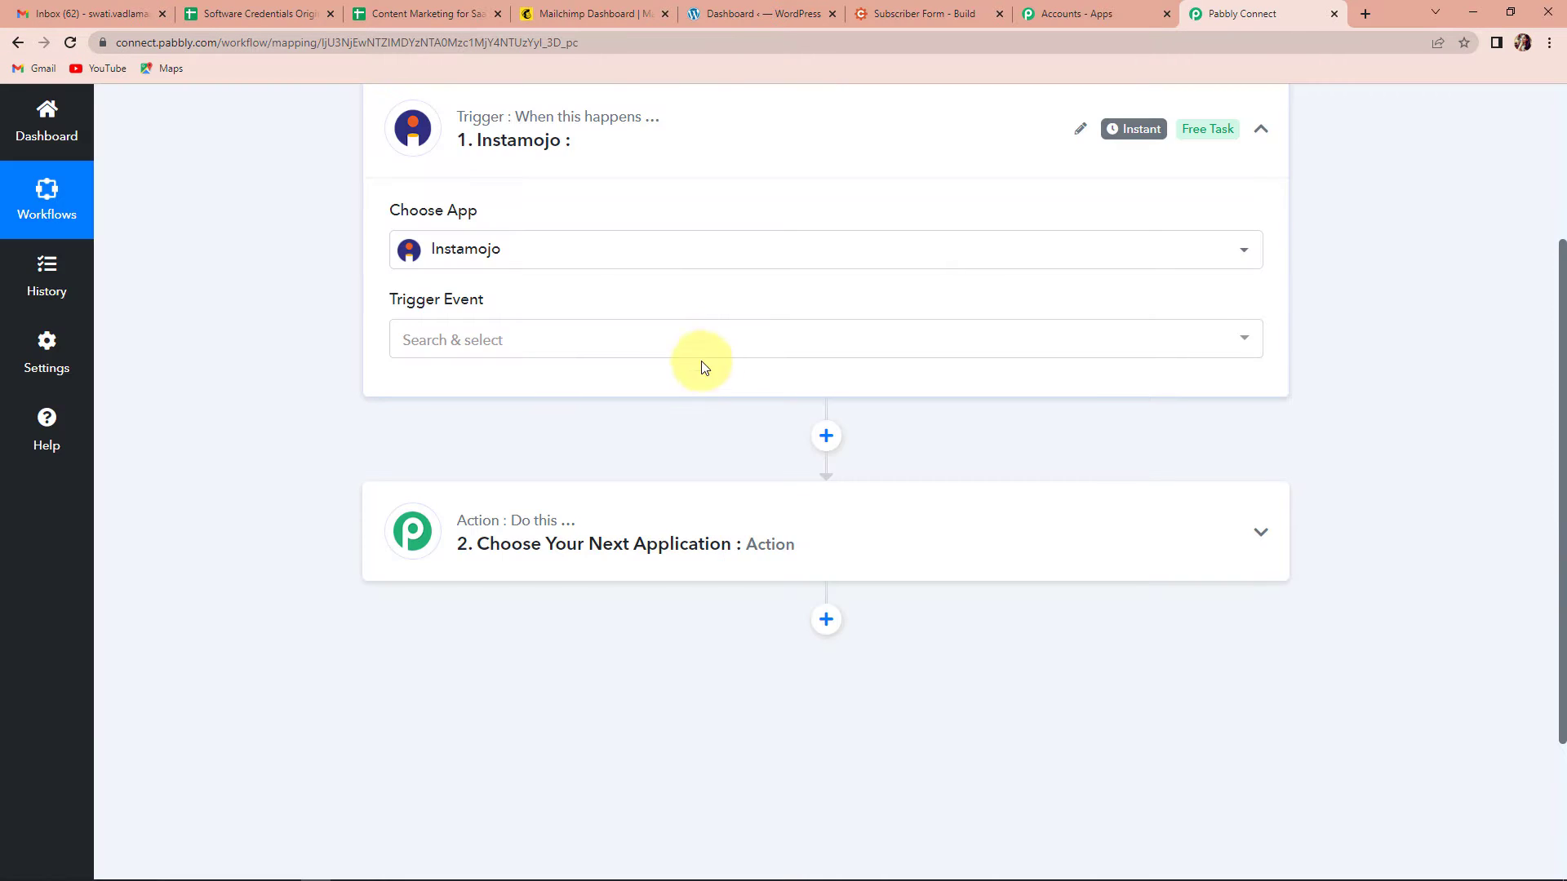
{"action": "mouse_move", "coordinate": [461, 313]}
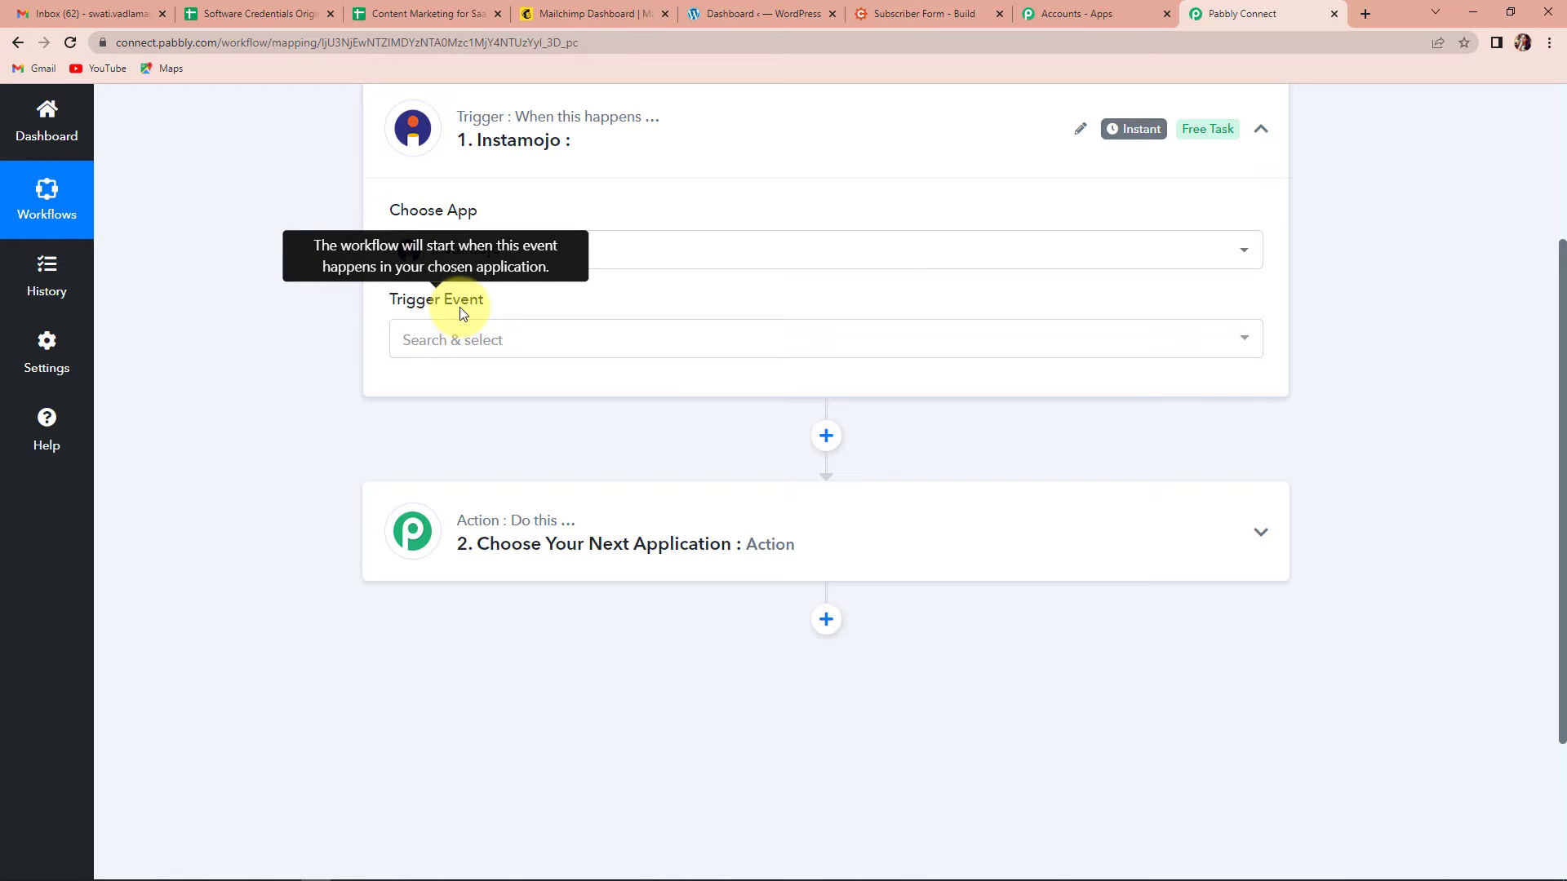
{"action": "left_click", "coordinate": [465, 339]}
{"action": "left_click", "coordinate": [441, 452]}
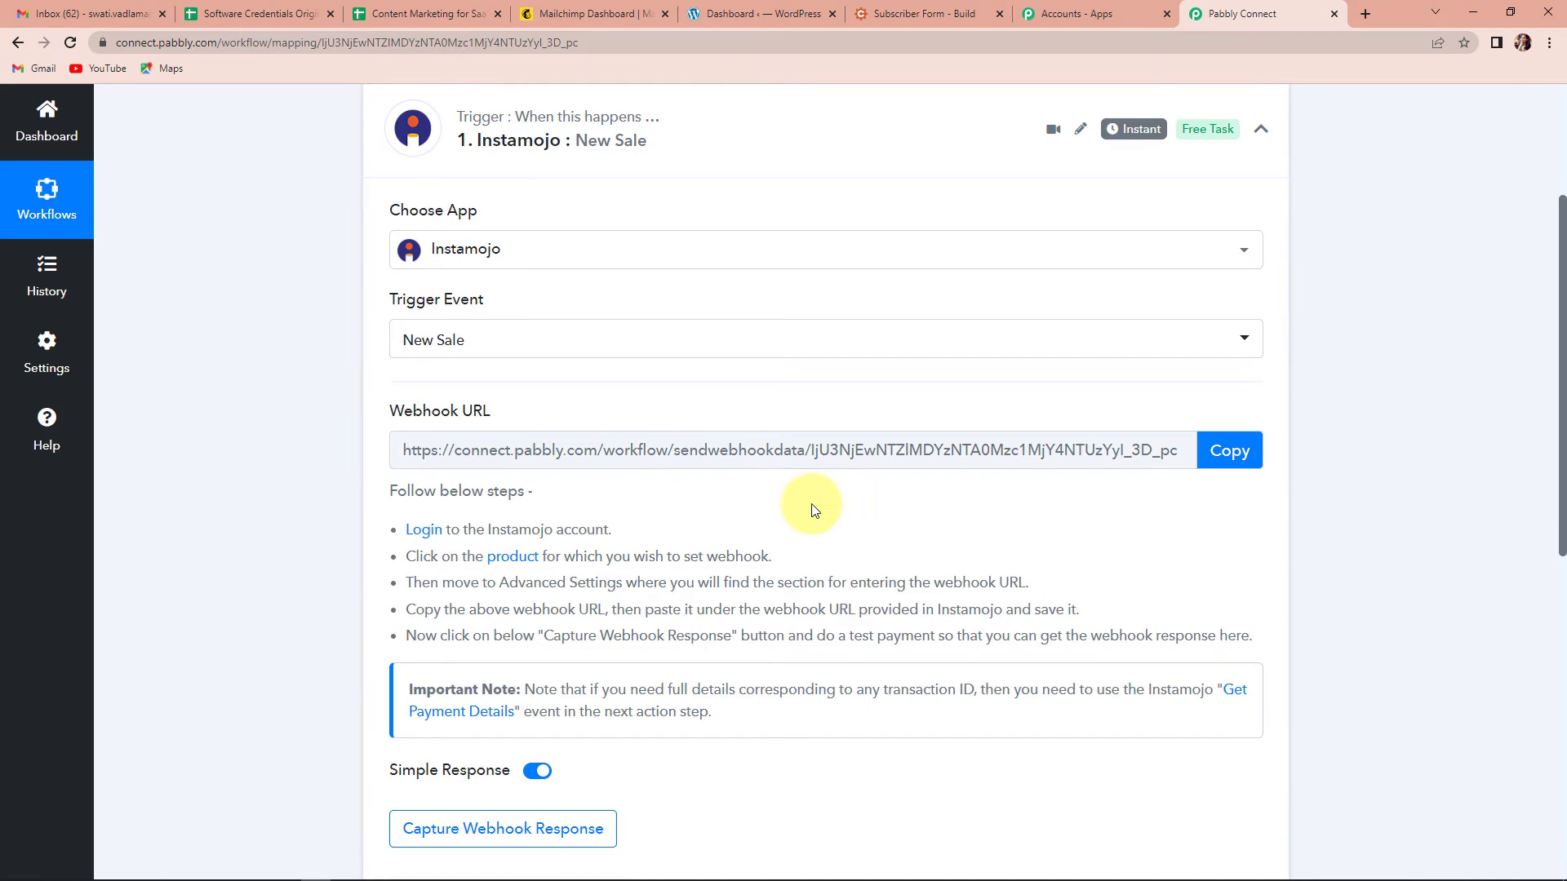
{"action": "scroll", "coordinate": [806, 498], "scroll_direction": "down", "scroll_amount": 2}
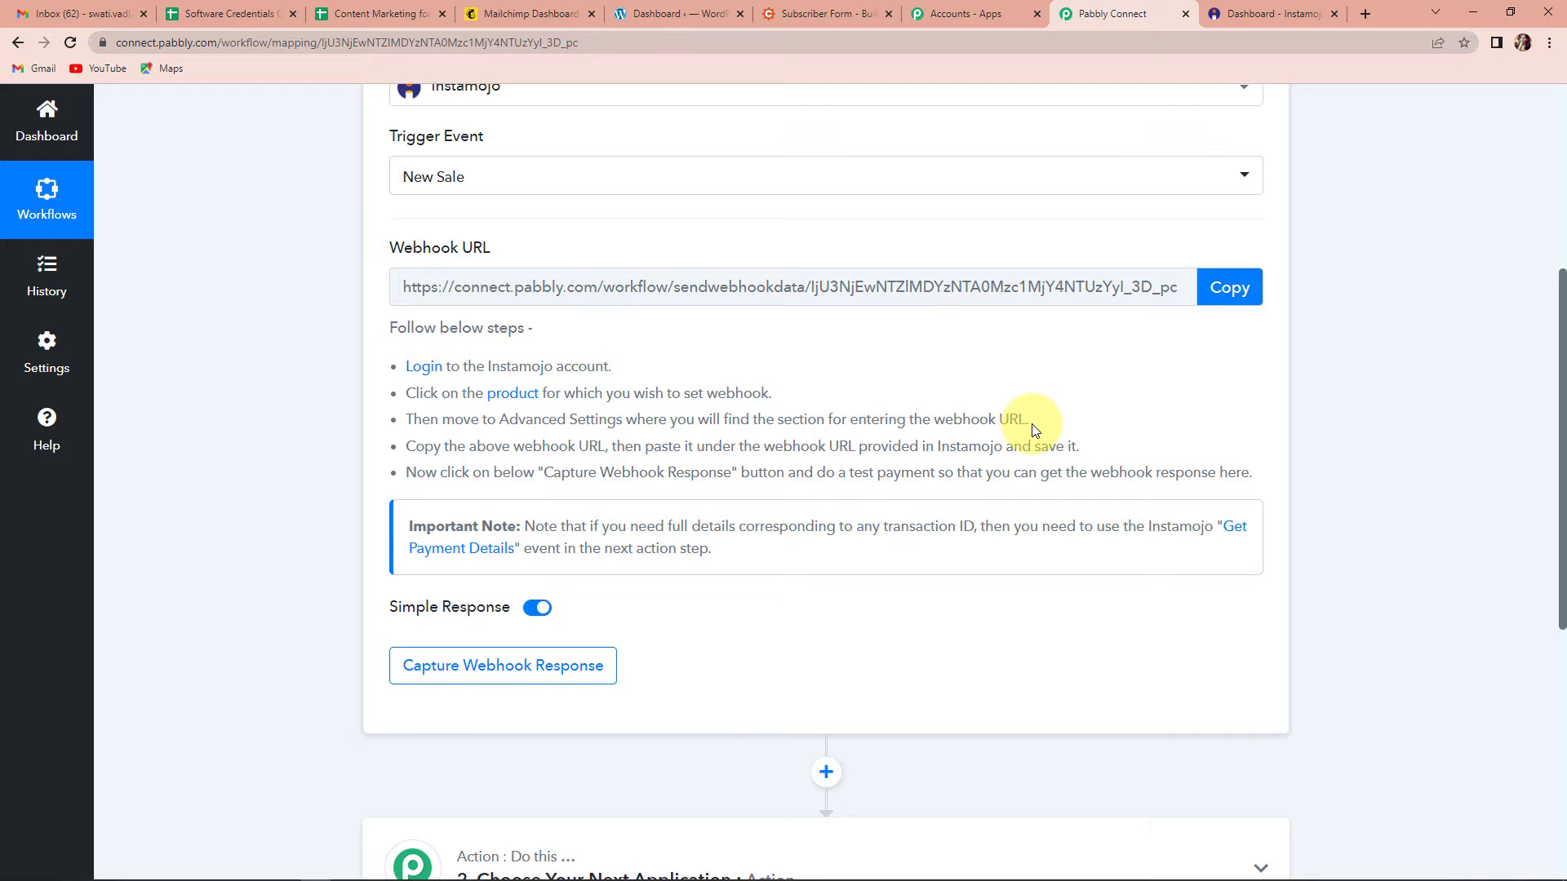
Step: Copy the New Sale webhook URL and switch to the Instamojo dashboard
{"action": "left_click", "coordinate": [1214, 287]}
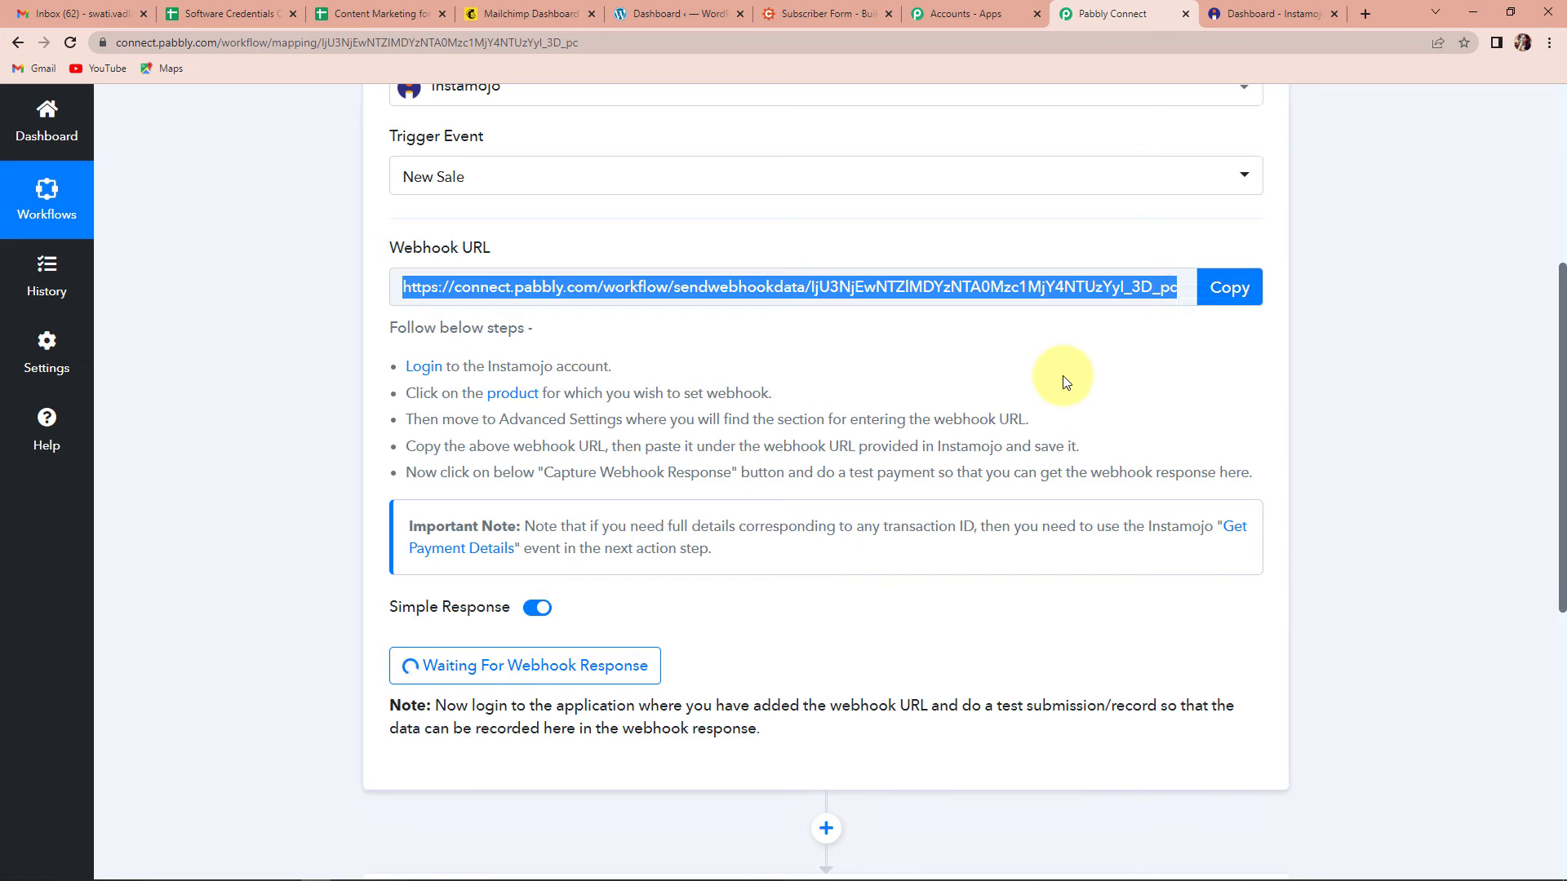
{"action": "left_click", "coordinate": [1260, 14]}
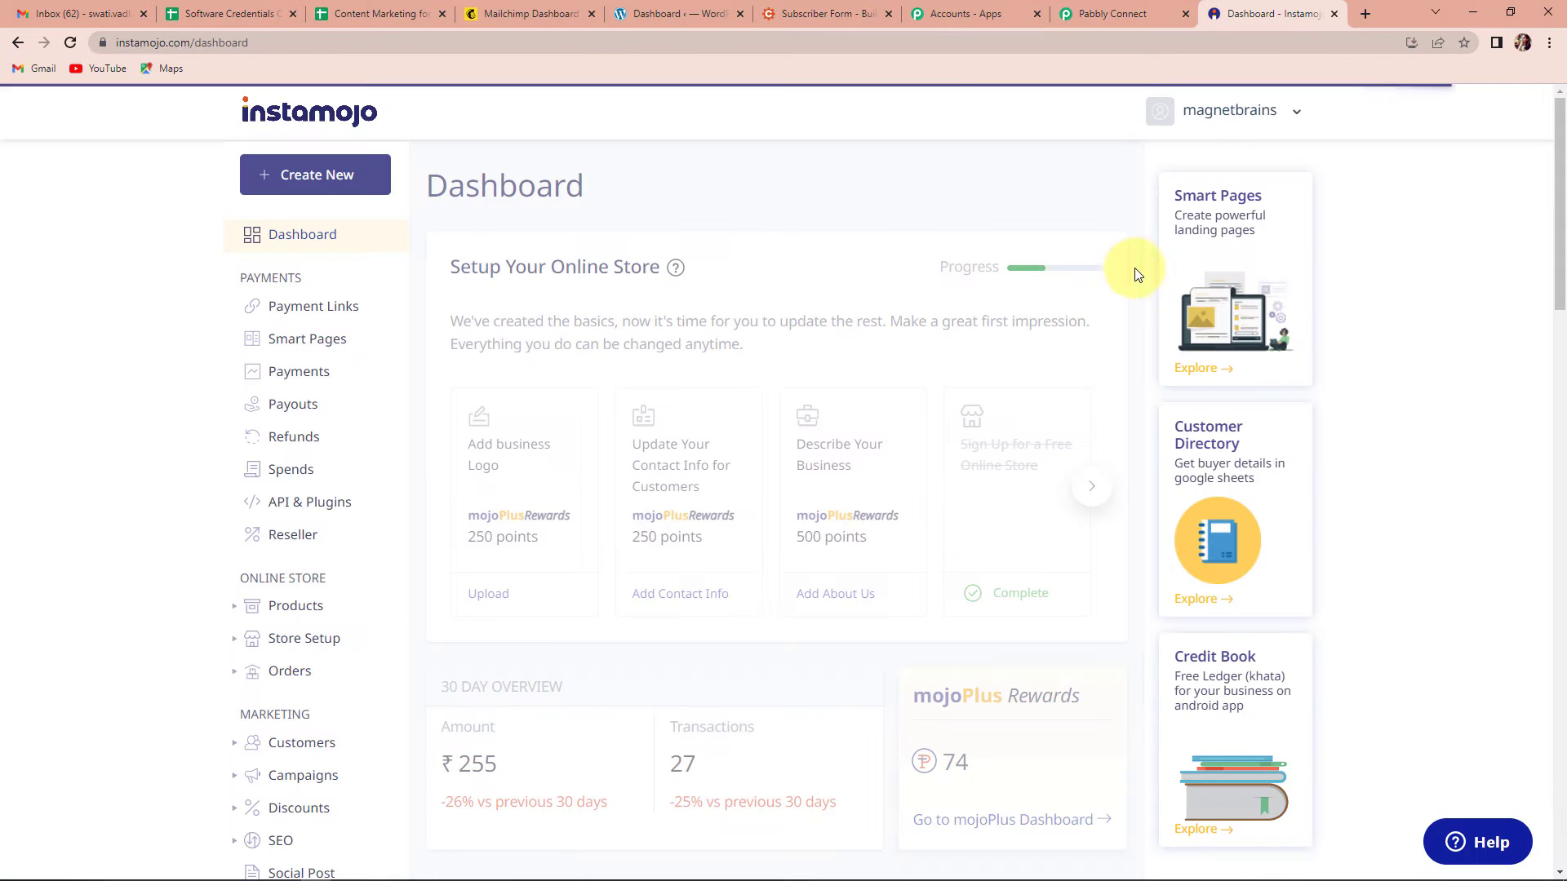
Step: Replace PHP for Beginners' Advanced Webhook URL with the copied Pabbly URL and save
{"action": "left_click", "coordinate": [292, 613]}
{"action": "left_click", "coordinate": [294, 640]}
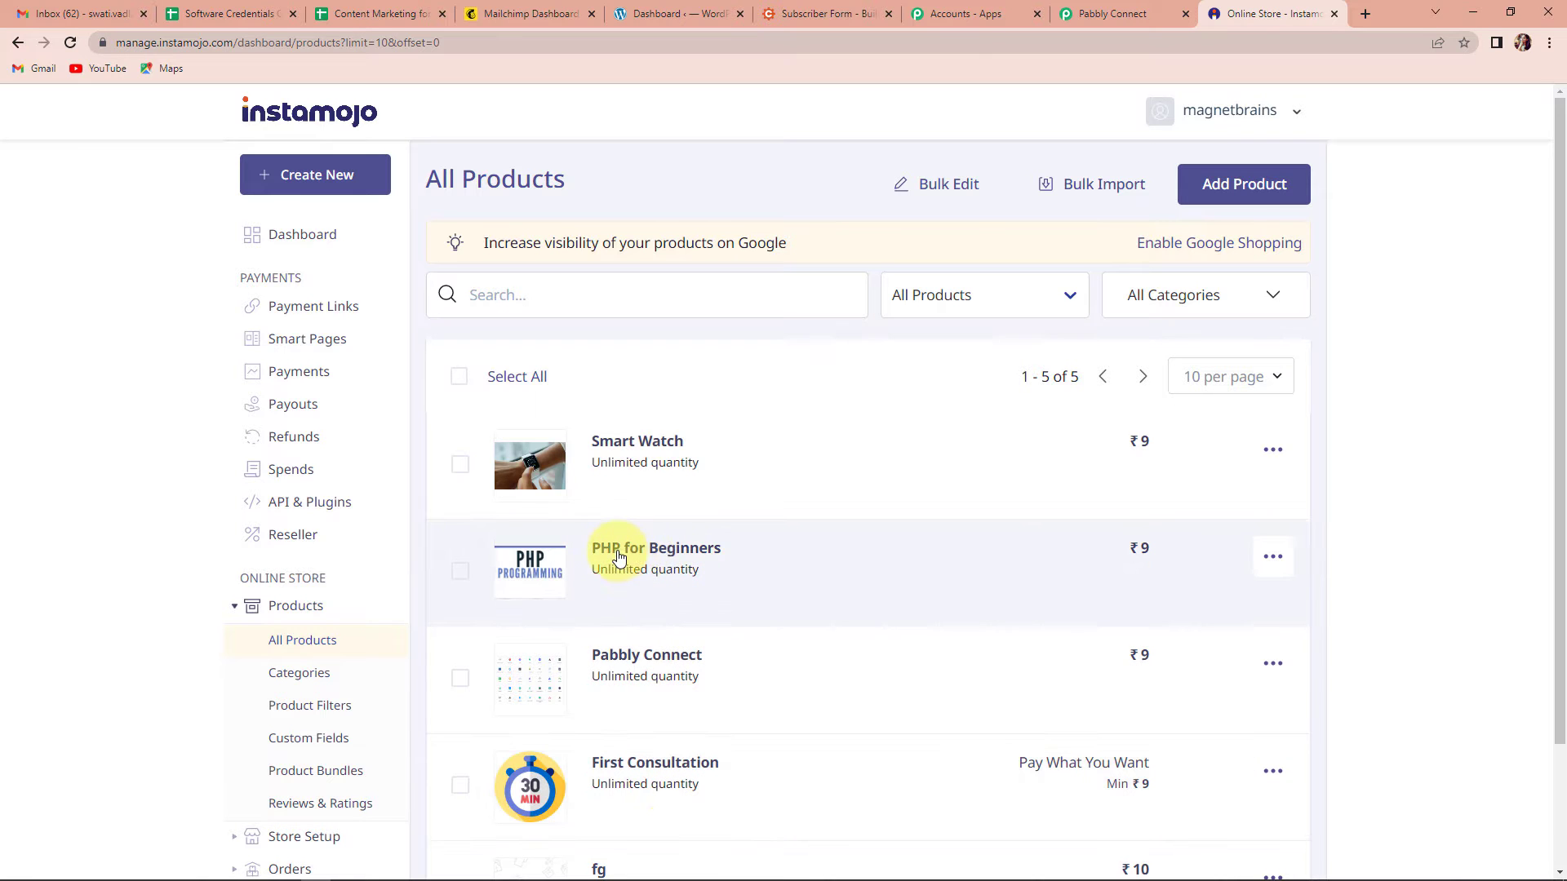
{"action": "left_click", "coordinate": [681, 549]}
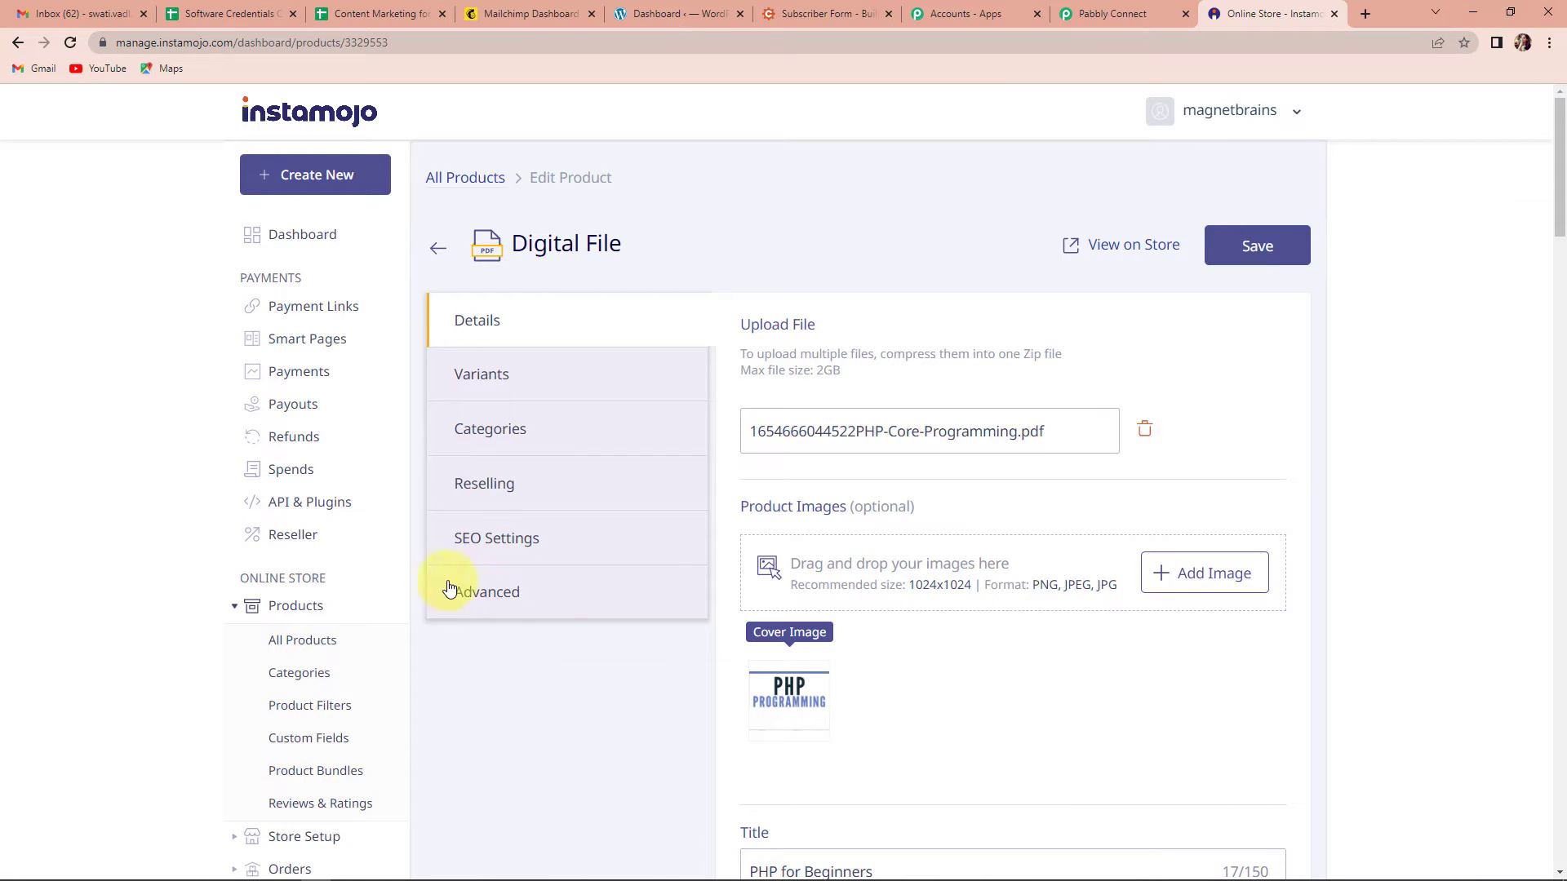
{"action": "left_click", "coordinate": [485, 596]}
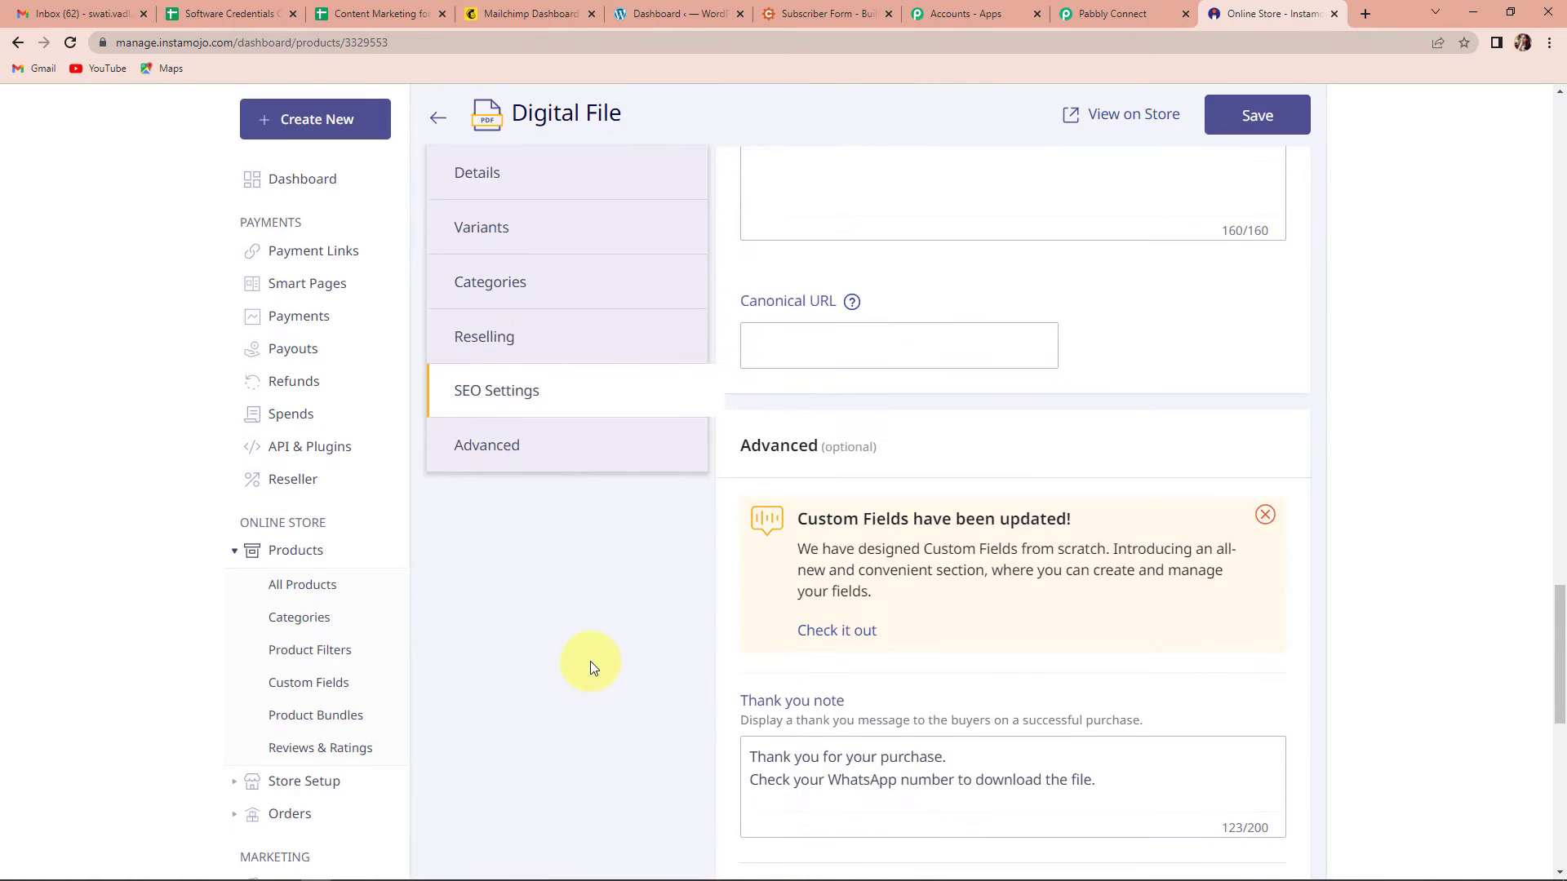
{"action": "scroll", "coordinate": [808, 589], "scroll_direction": "down", "scroll_amount": 6}
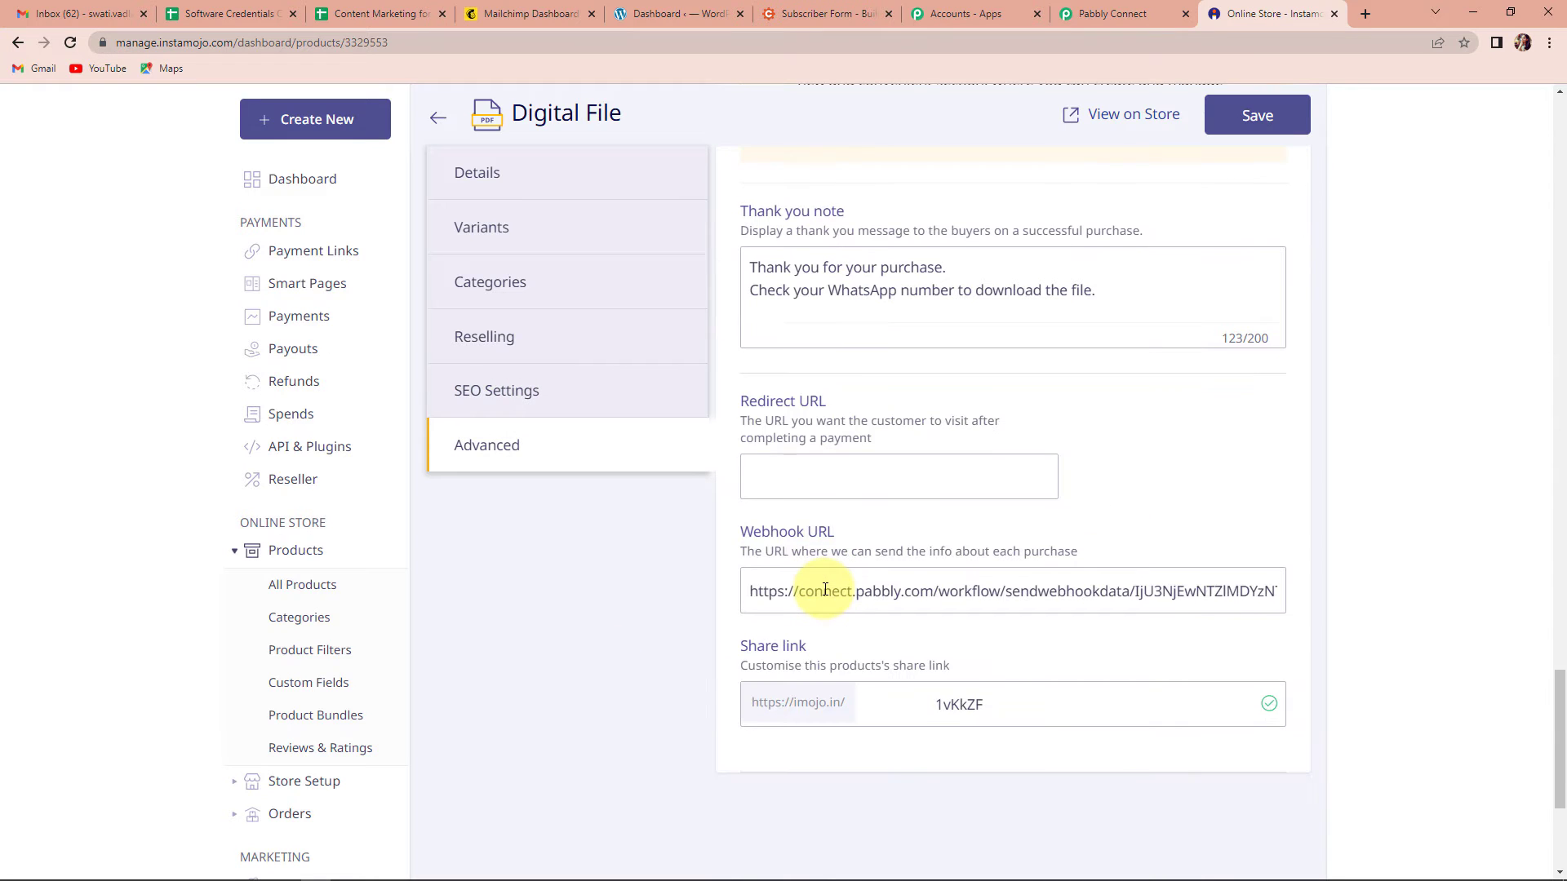
{"action": "left_click_drag", "start_coordinate": [745, 593], "coordinate": [1550, 582]}
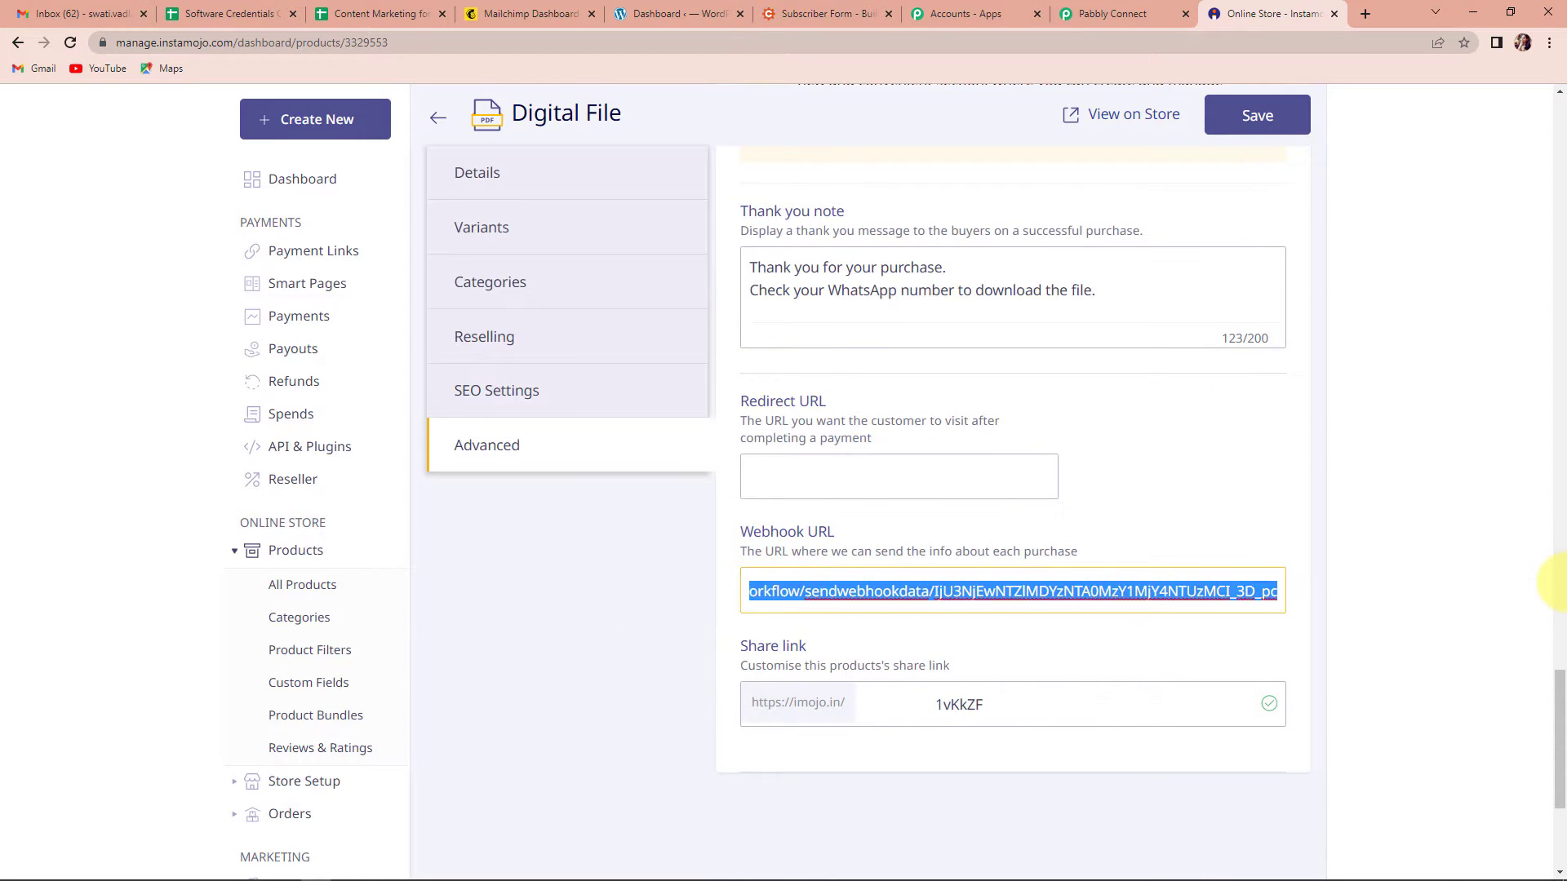
{"action": "key", "text": "BackSpace"}
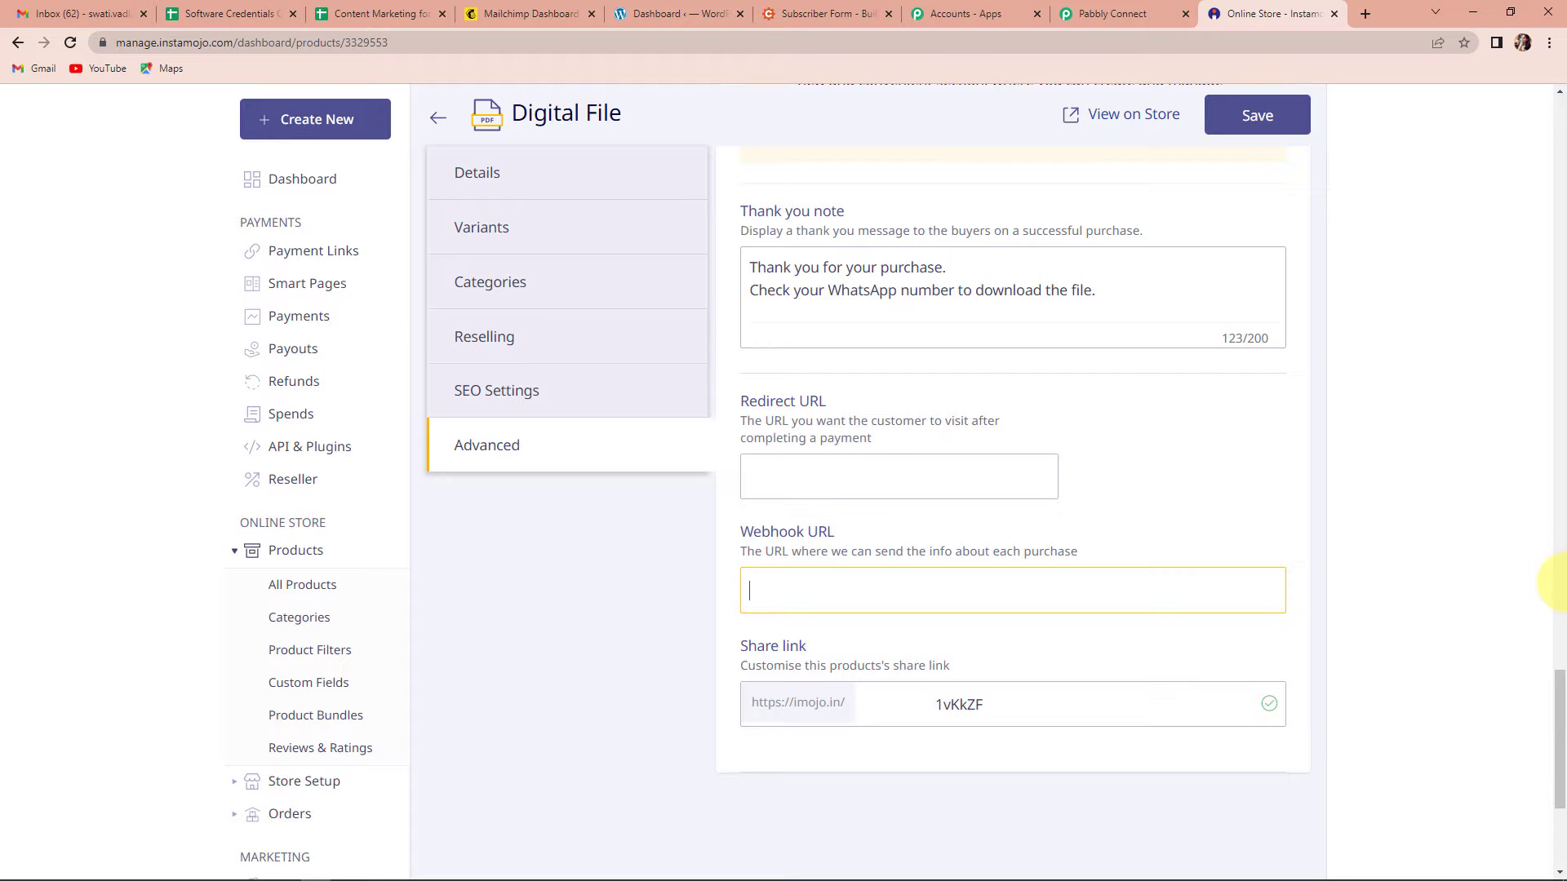
{"action": "key", "text": "ctrl+v"}
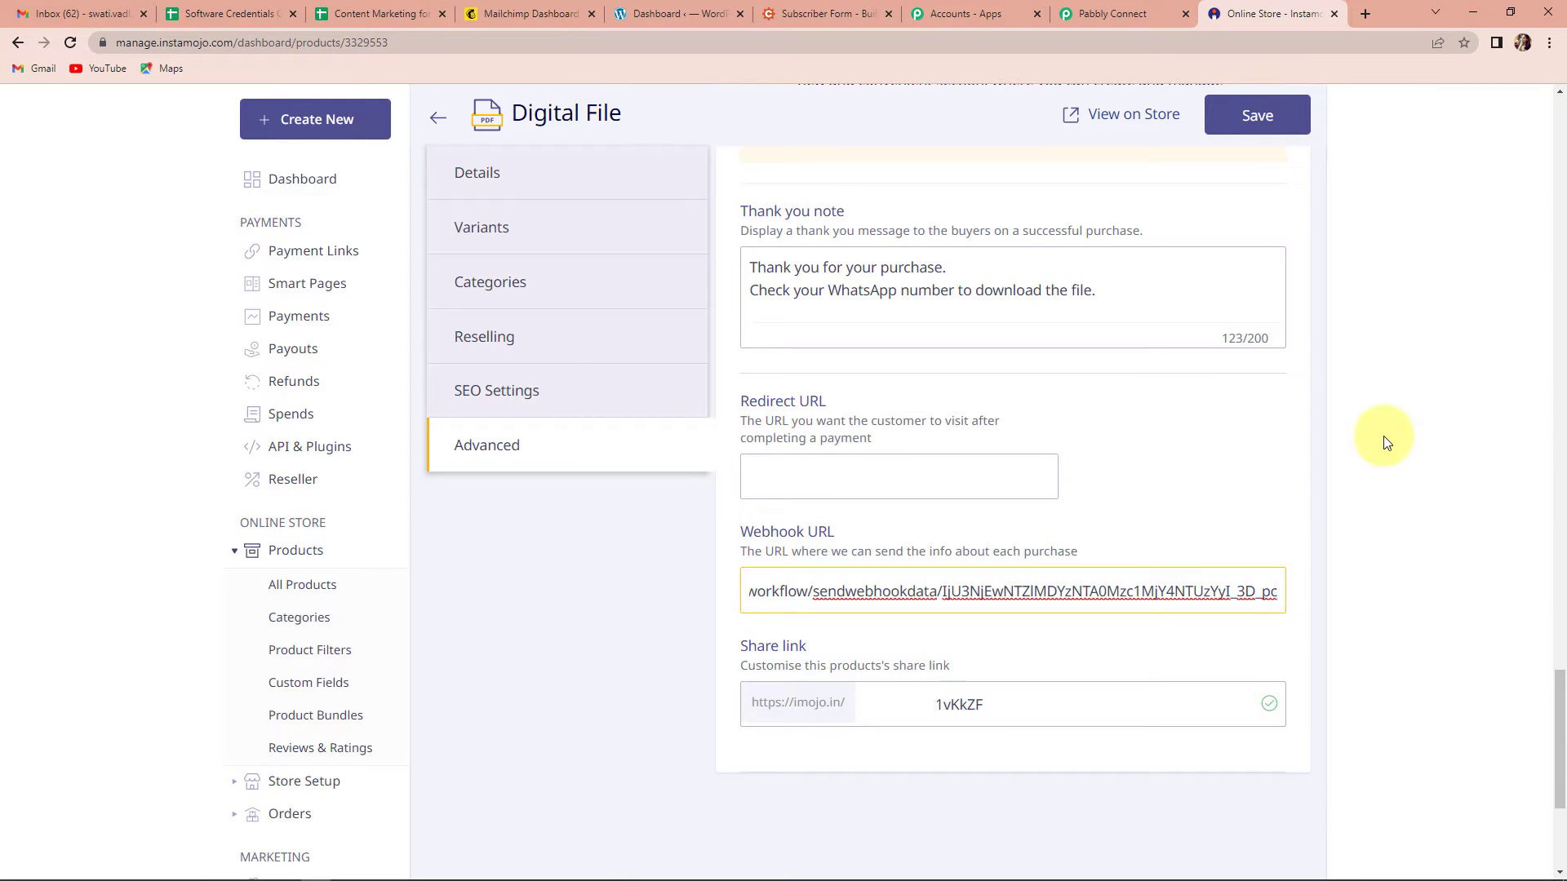
{"action": "left_click", "coordinate": [1257, 116]}
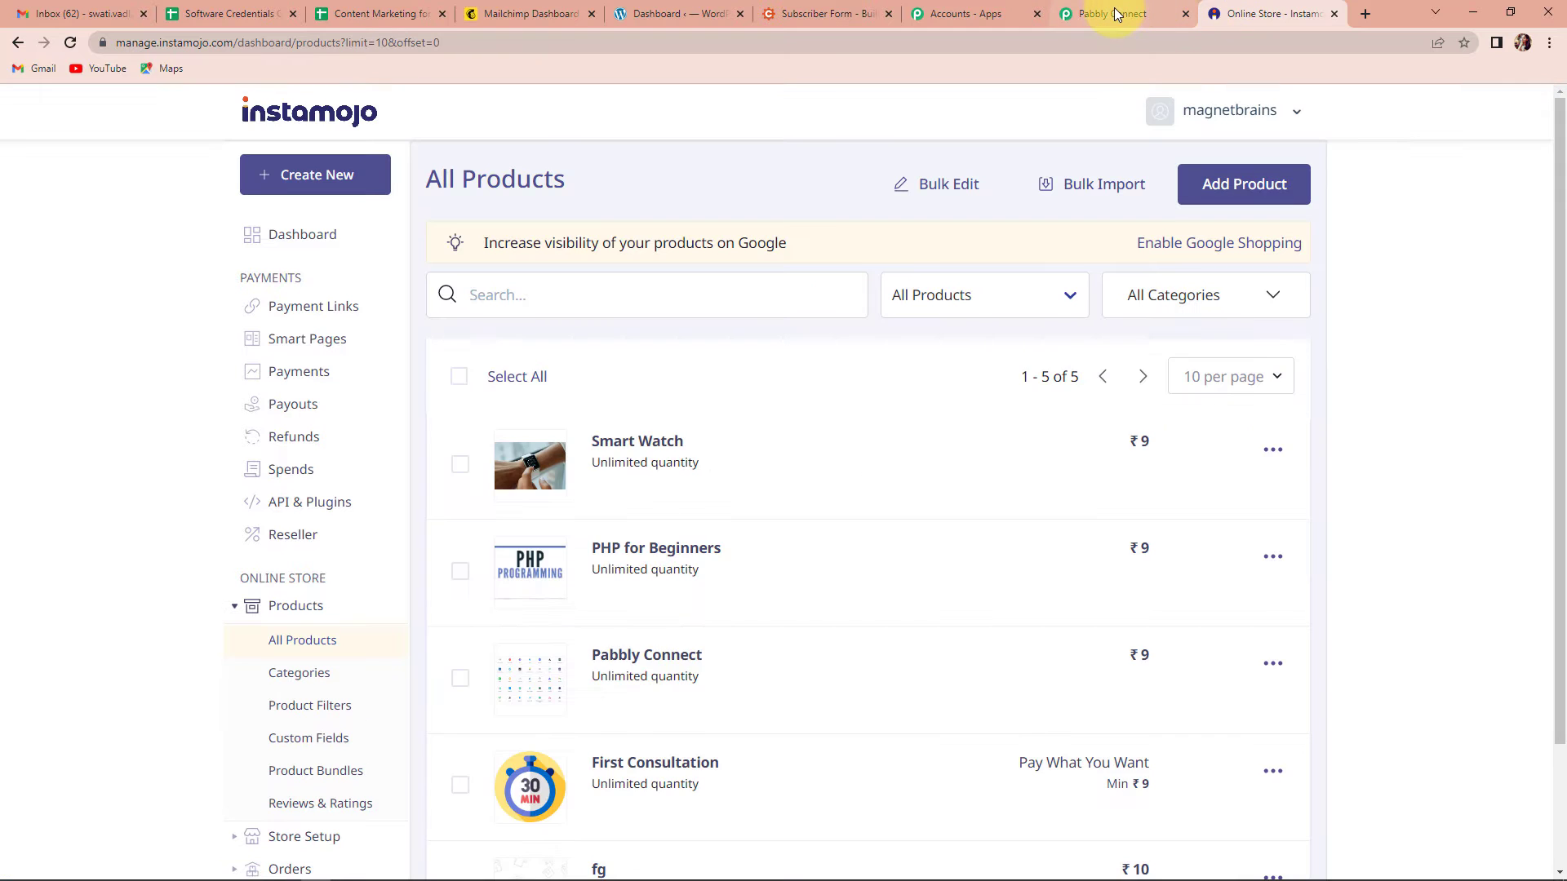
{"action": "left_click", "coordinate": [1115, 14]}
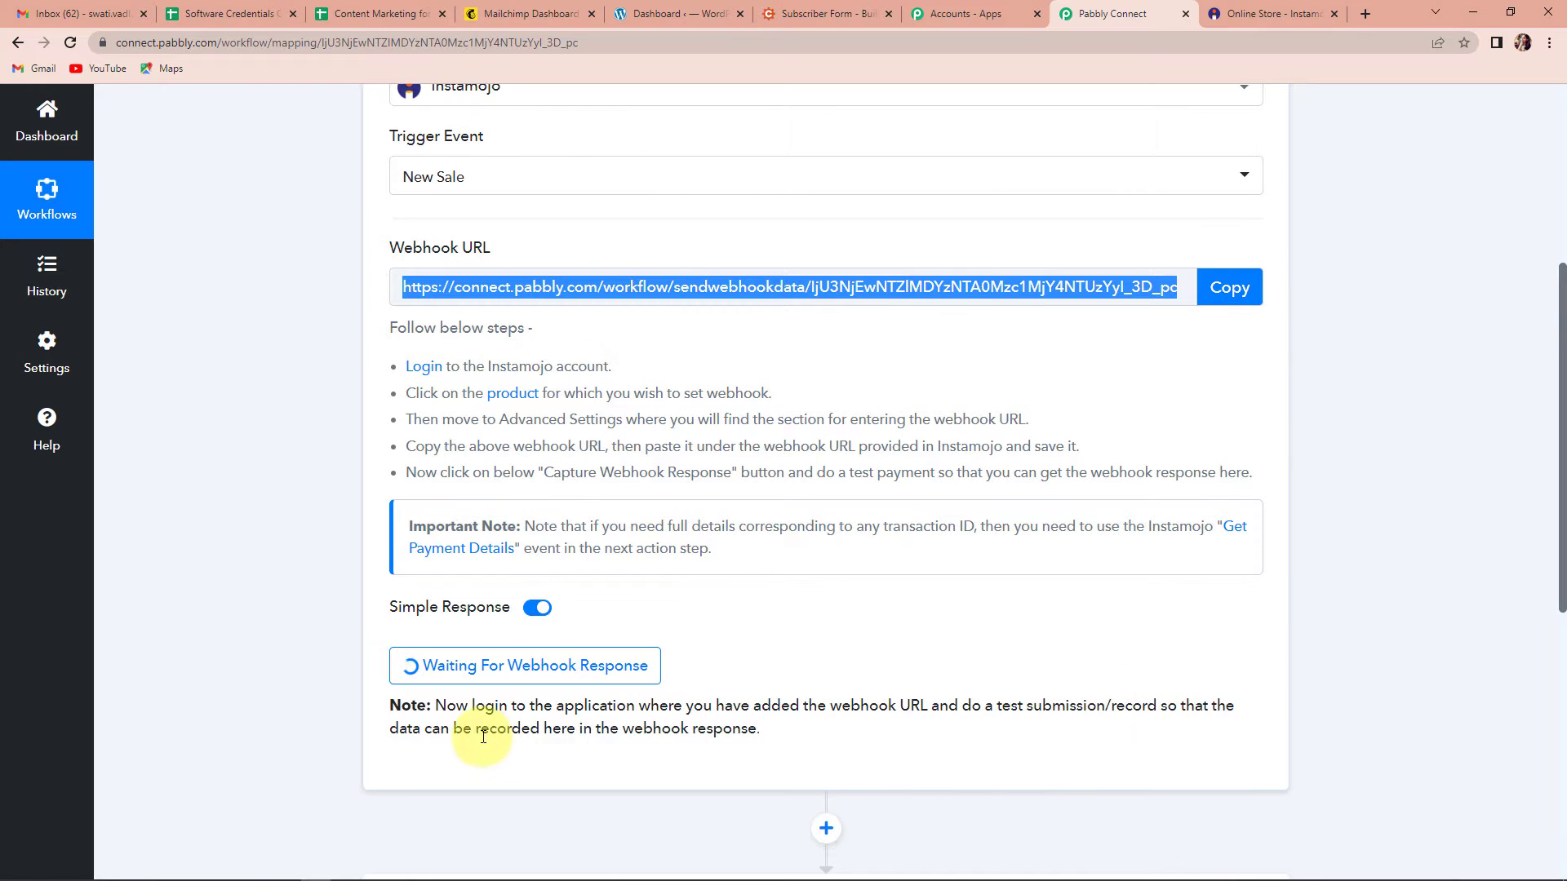
{"action": "left_click", "coordinate": [551, 677]}
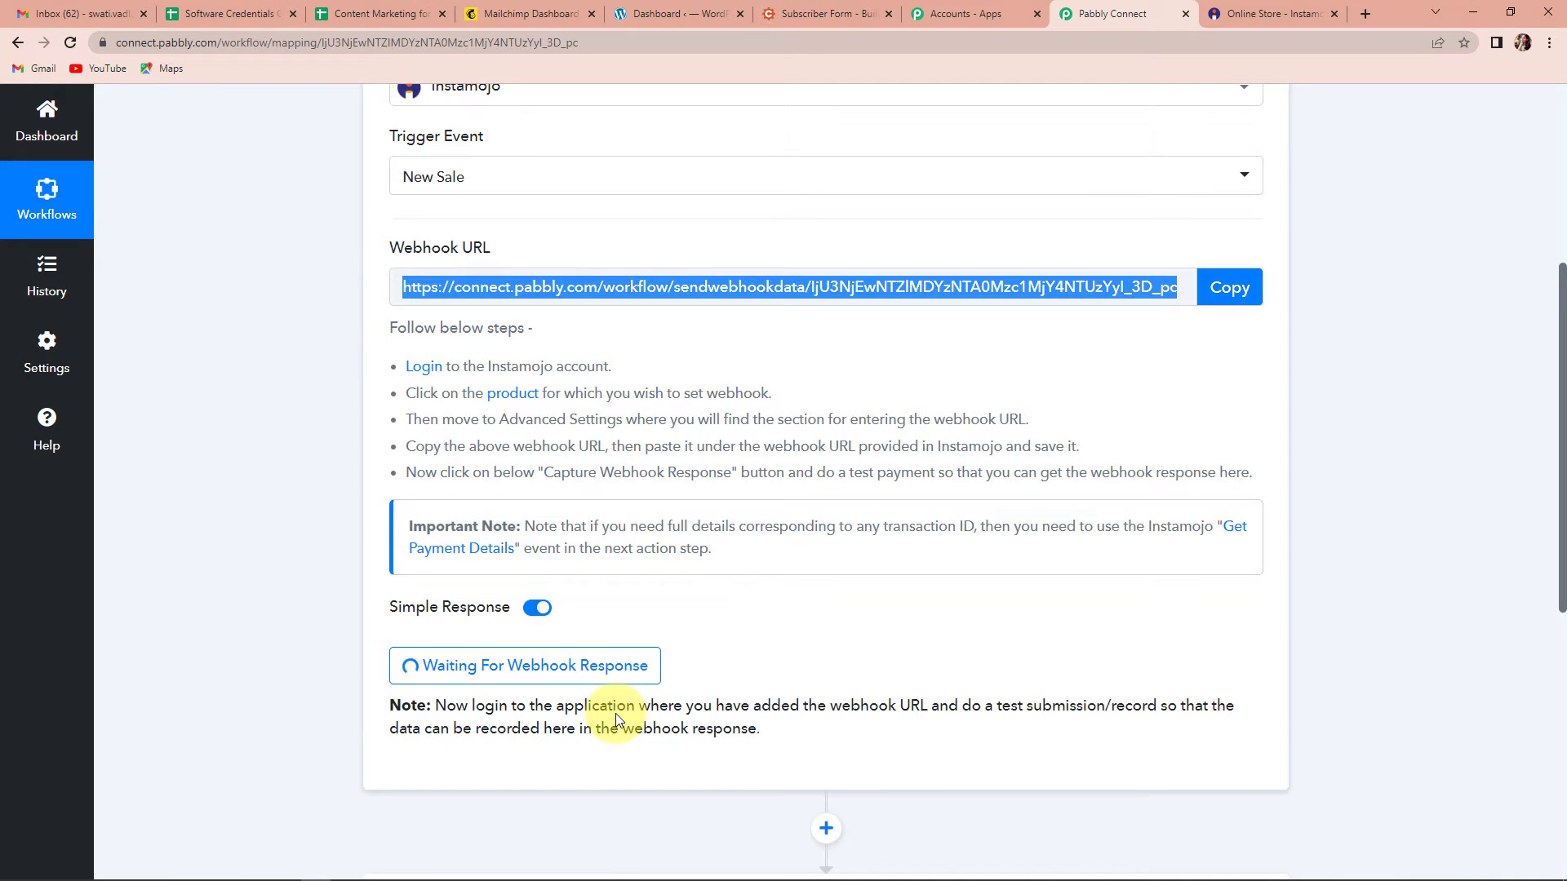
{"action": "left_click", "coordinate": [1256, 17]}
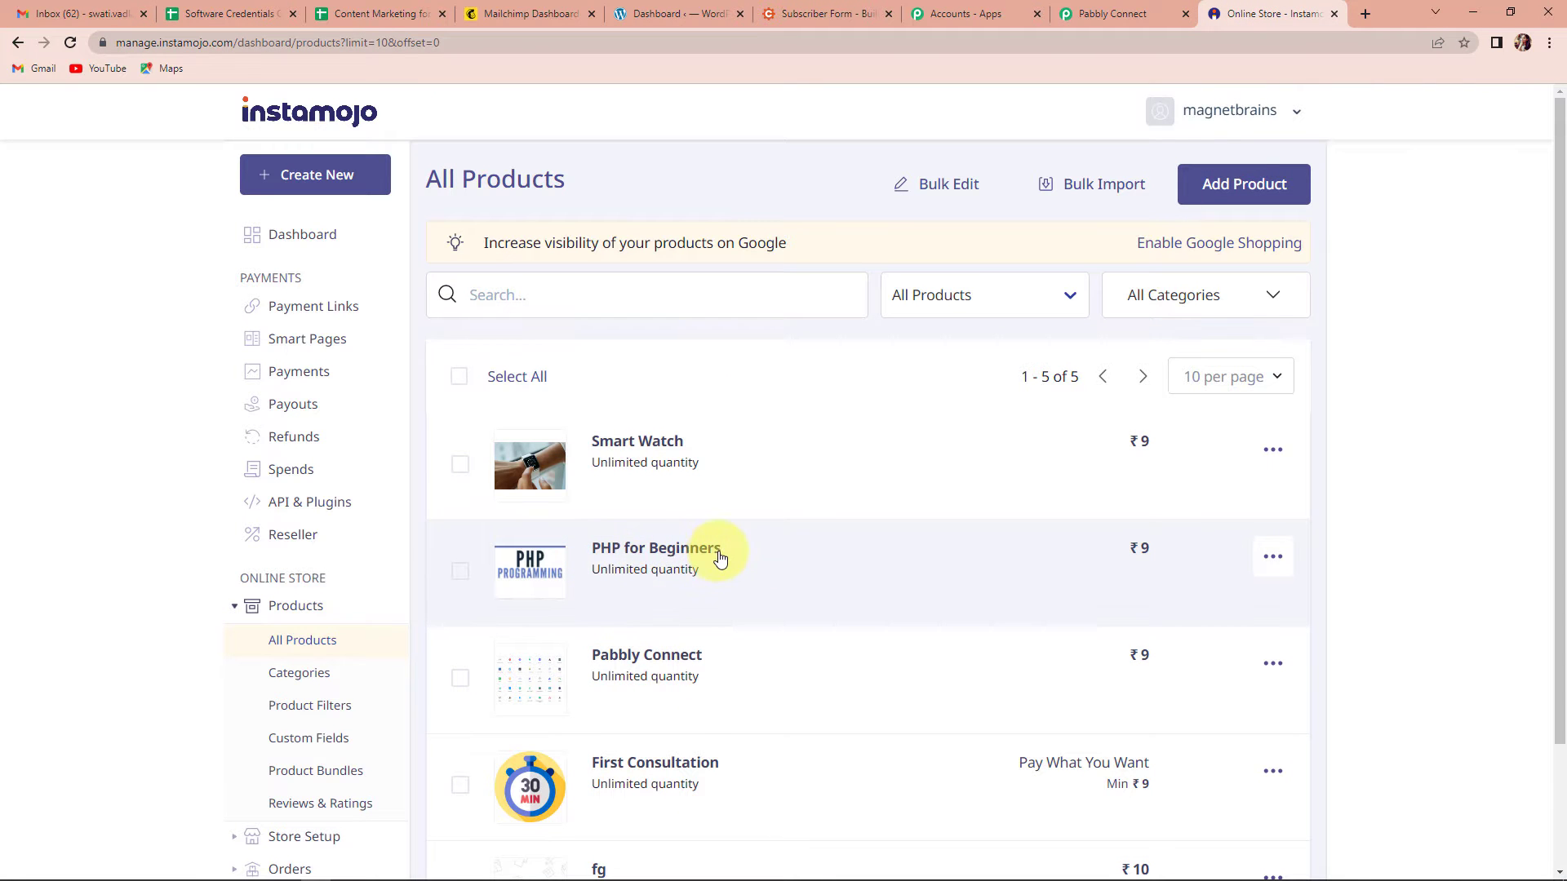
Step: Open PHP for Beginners on the online store and start a test purchase
{"action": "left_click", "coordinate": [650, 552]}
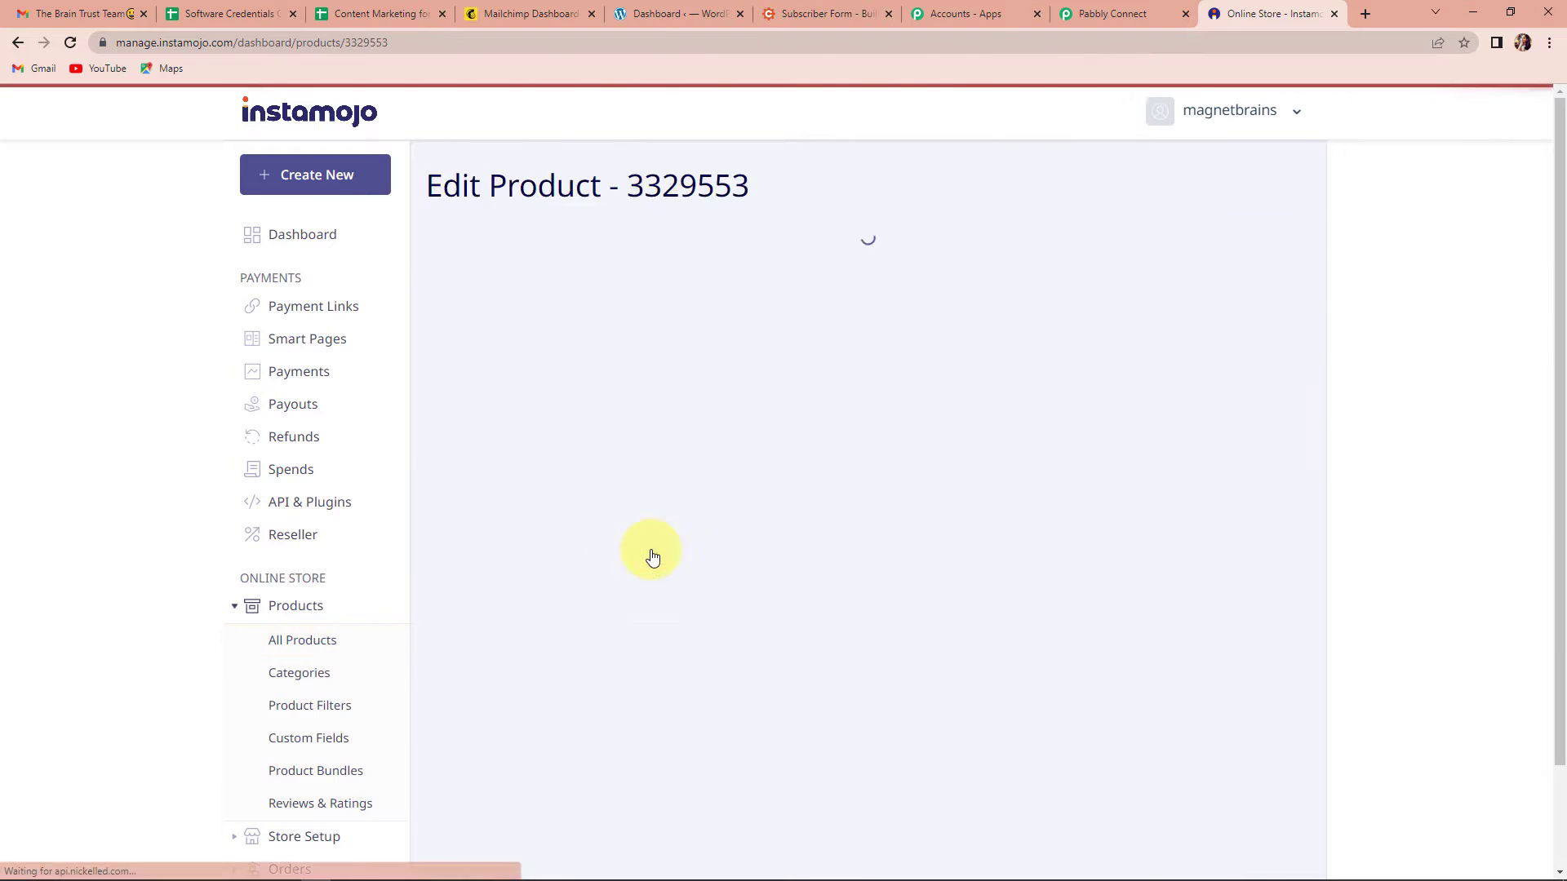
{"action": "left_click", "coordinate": [1110, 244]}
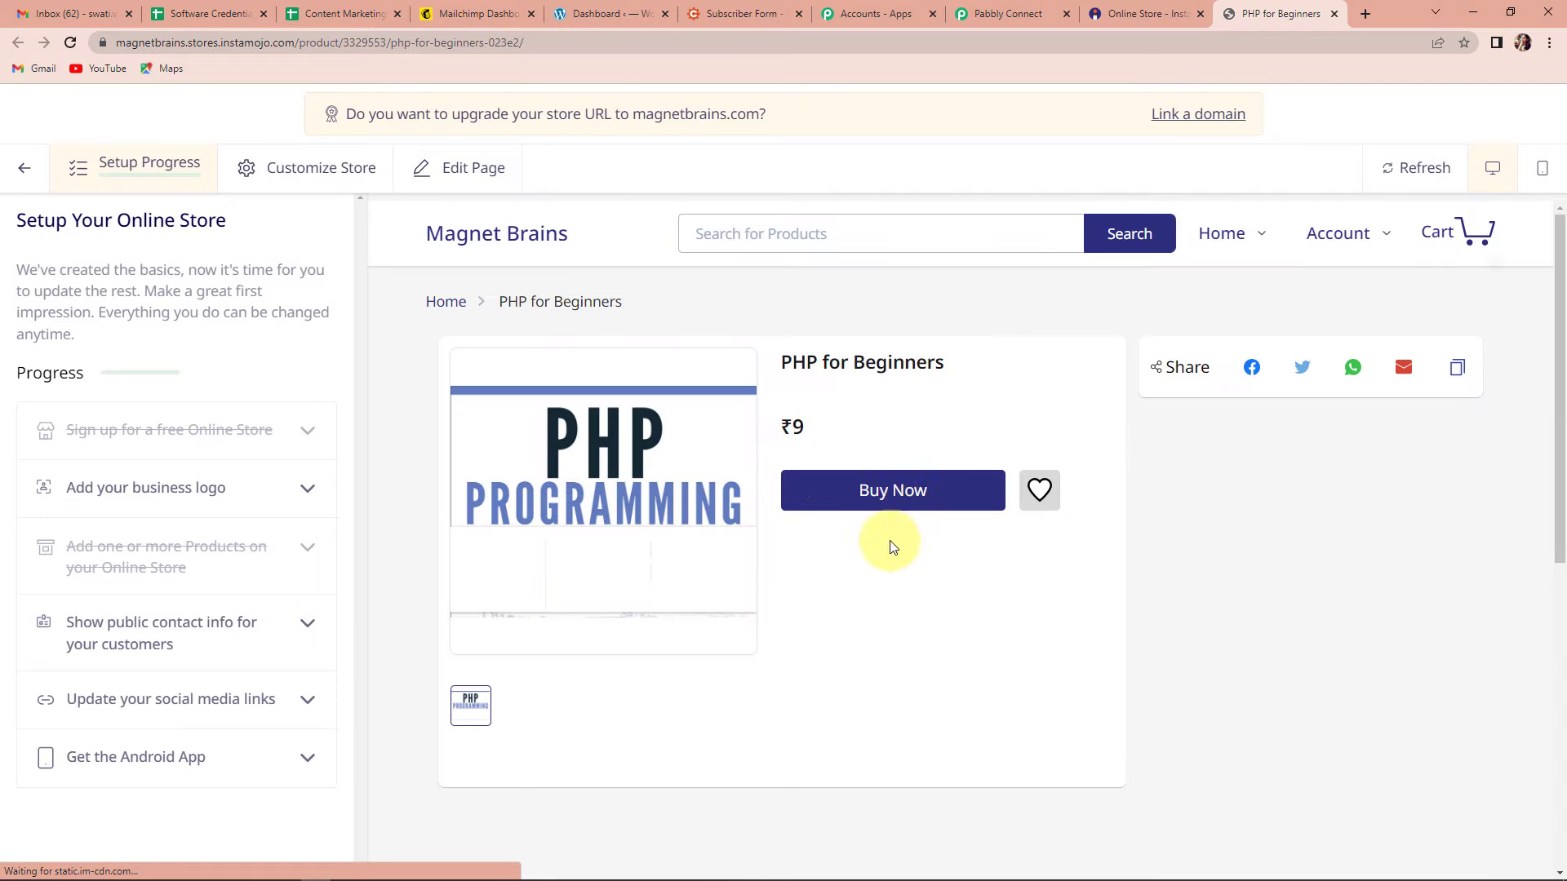
{"action": "left_click", "coordinate": [903, 491]}
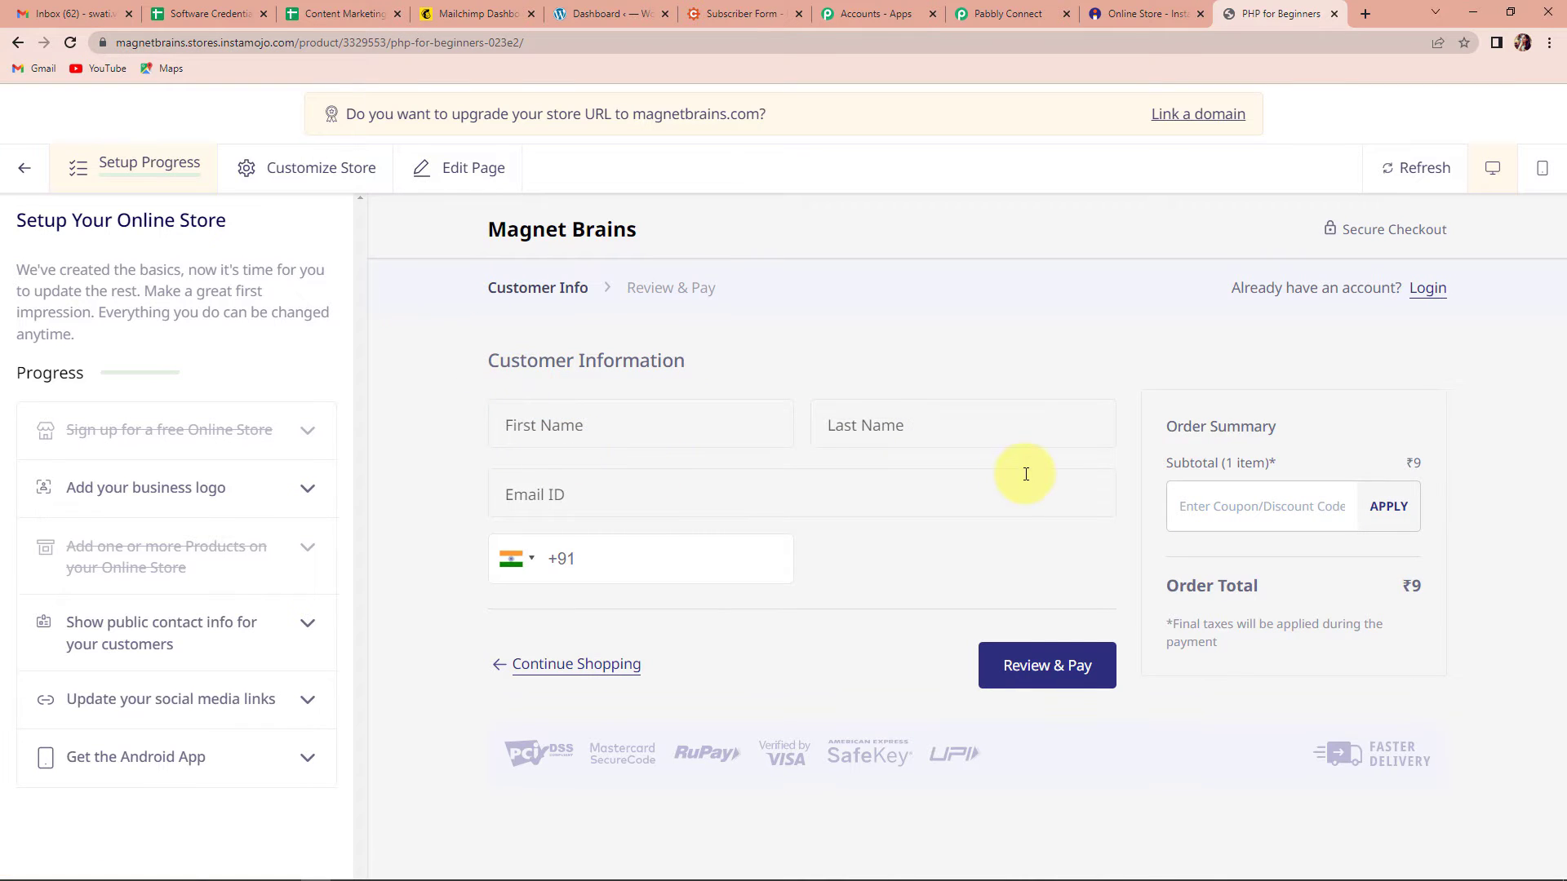
Step: Fill in the buyer's first name, last name, e-mail and mobile number
{"action": "left_click", "coordinate": [645, 425]}
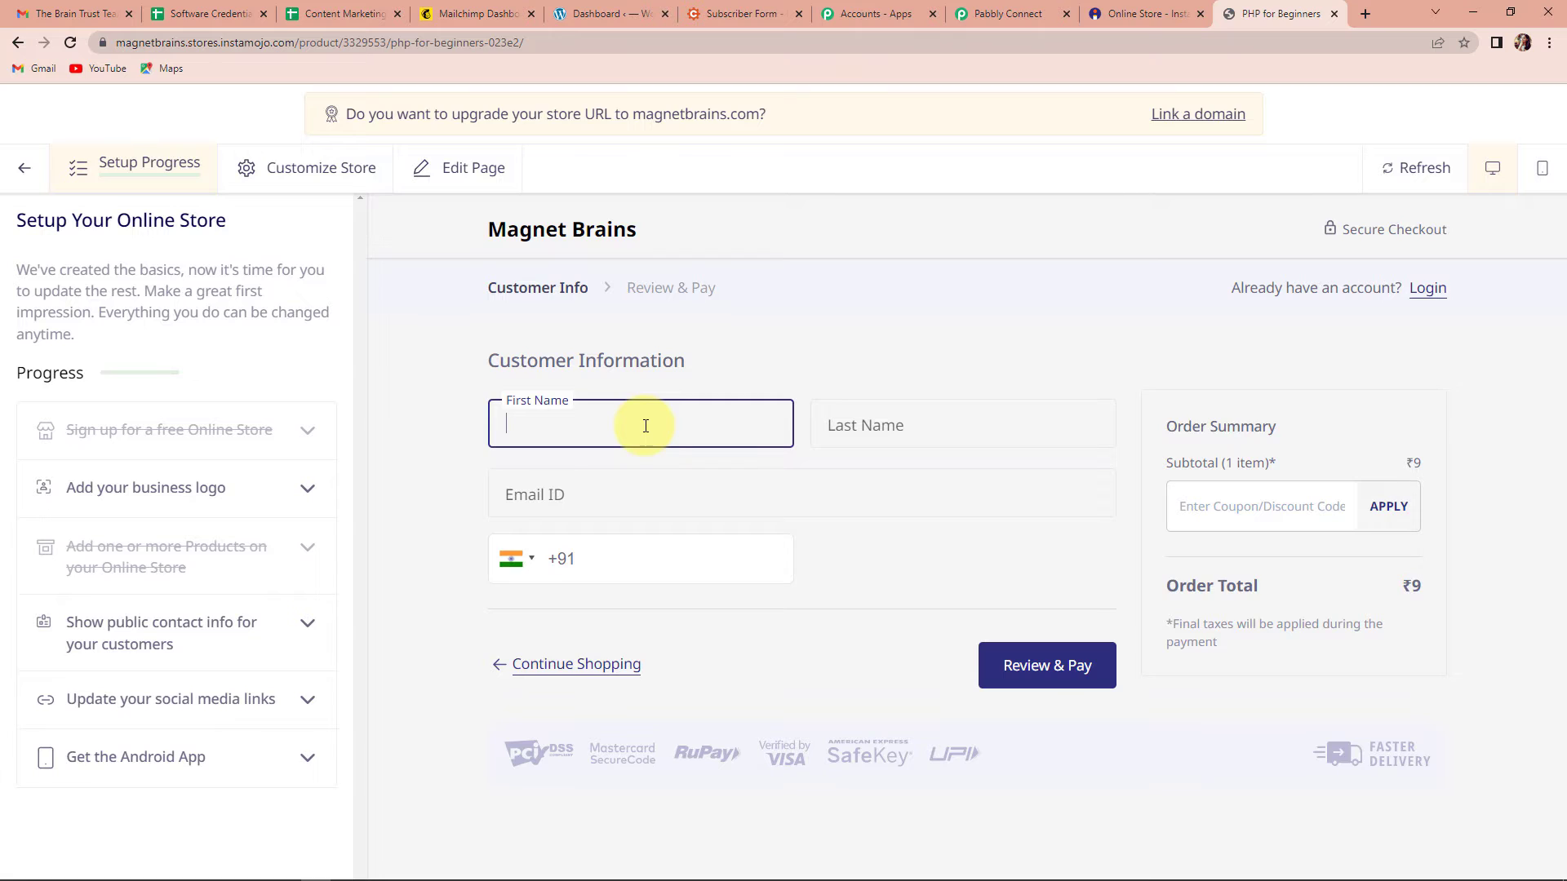
{"action": "type", "text": "TestUser"}
{"action": "left_click", "coordinate": [927, 420]}
{"action": "type", "text": "123"}
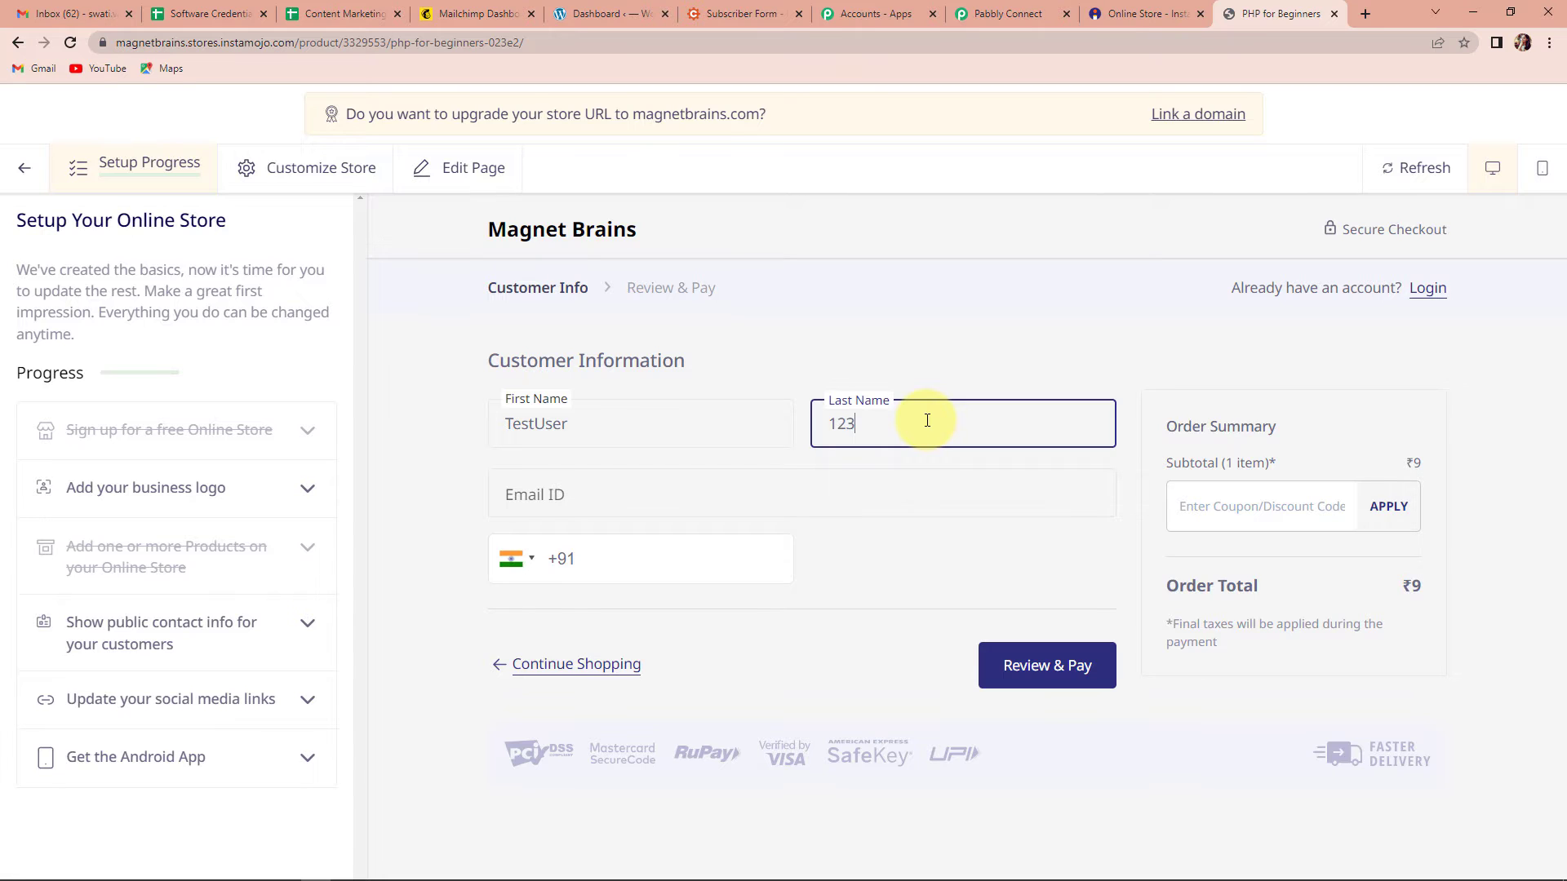
{"action": "type", "text": "Demo"}
{"action": "left_click", "coordinate": [592, 489]}
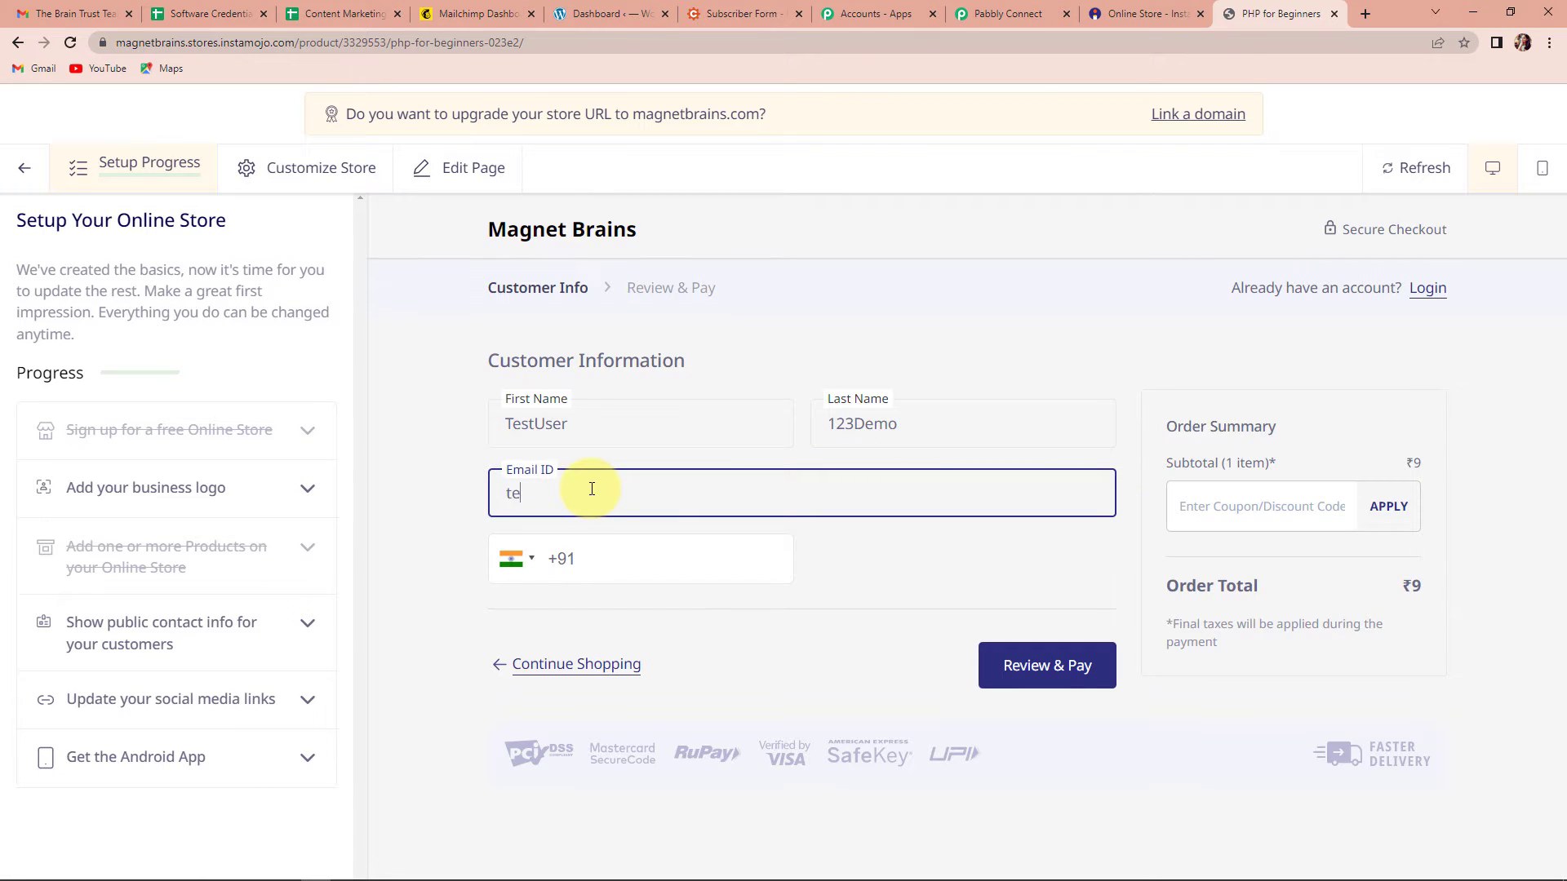
{"action": "left_click", "coordinate": [633, 559]}
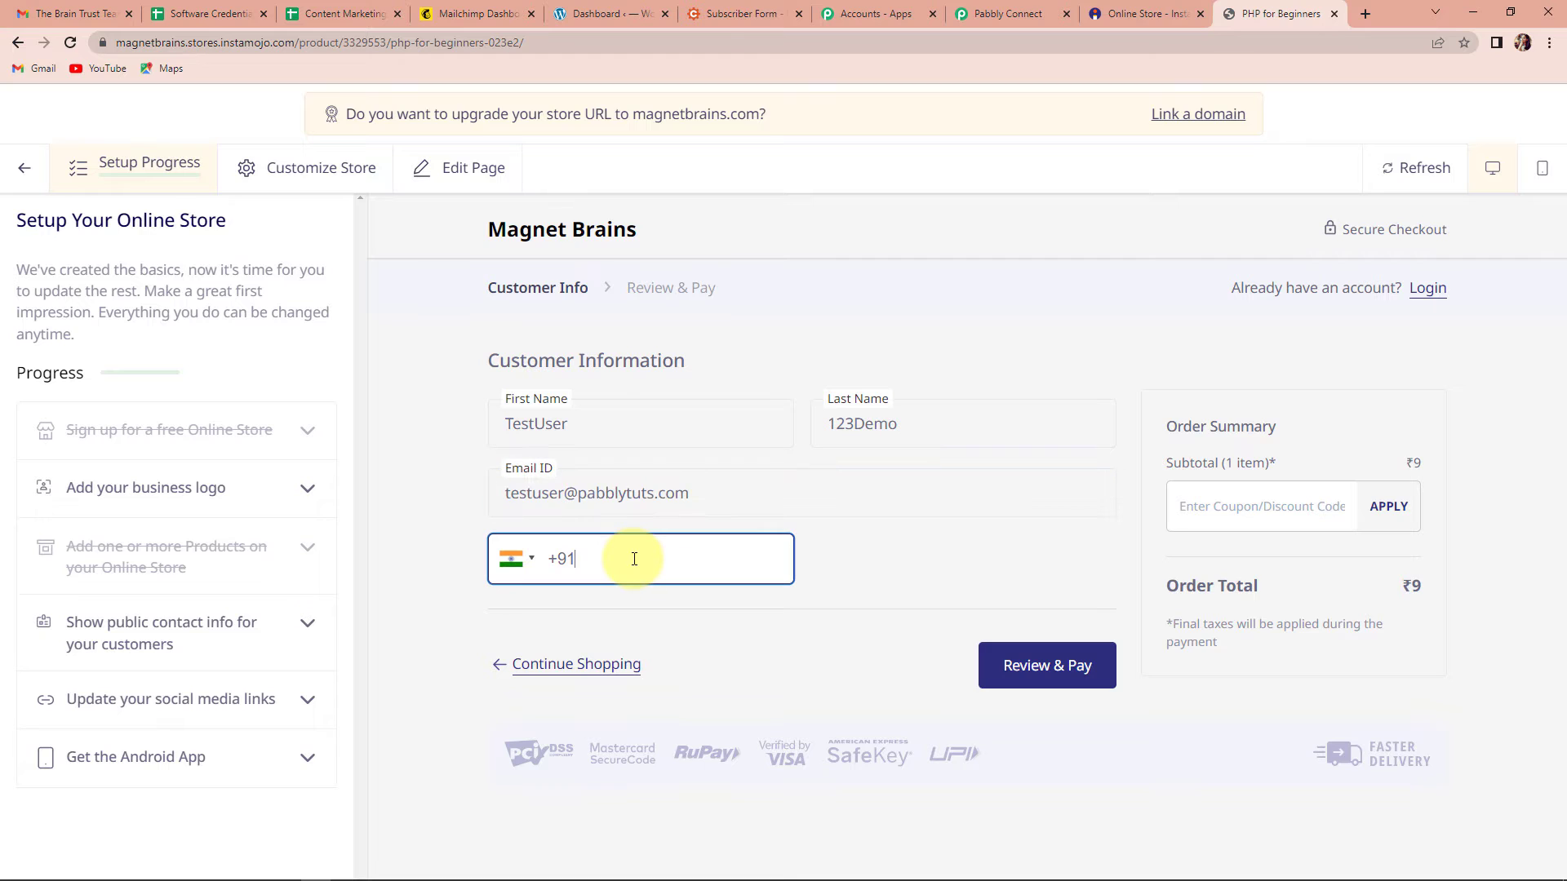
{"action": "type", "text": "91111-11111"}
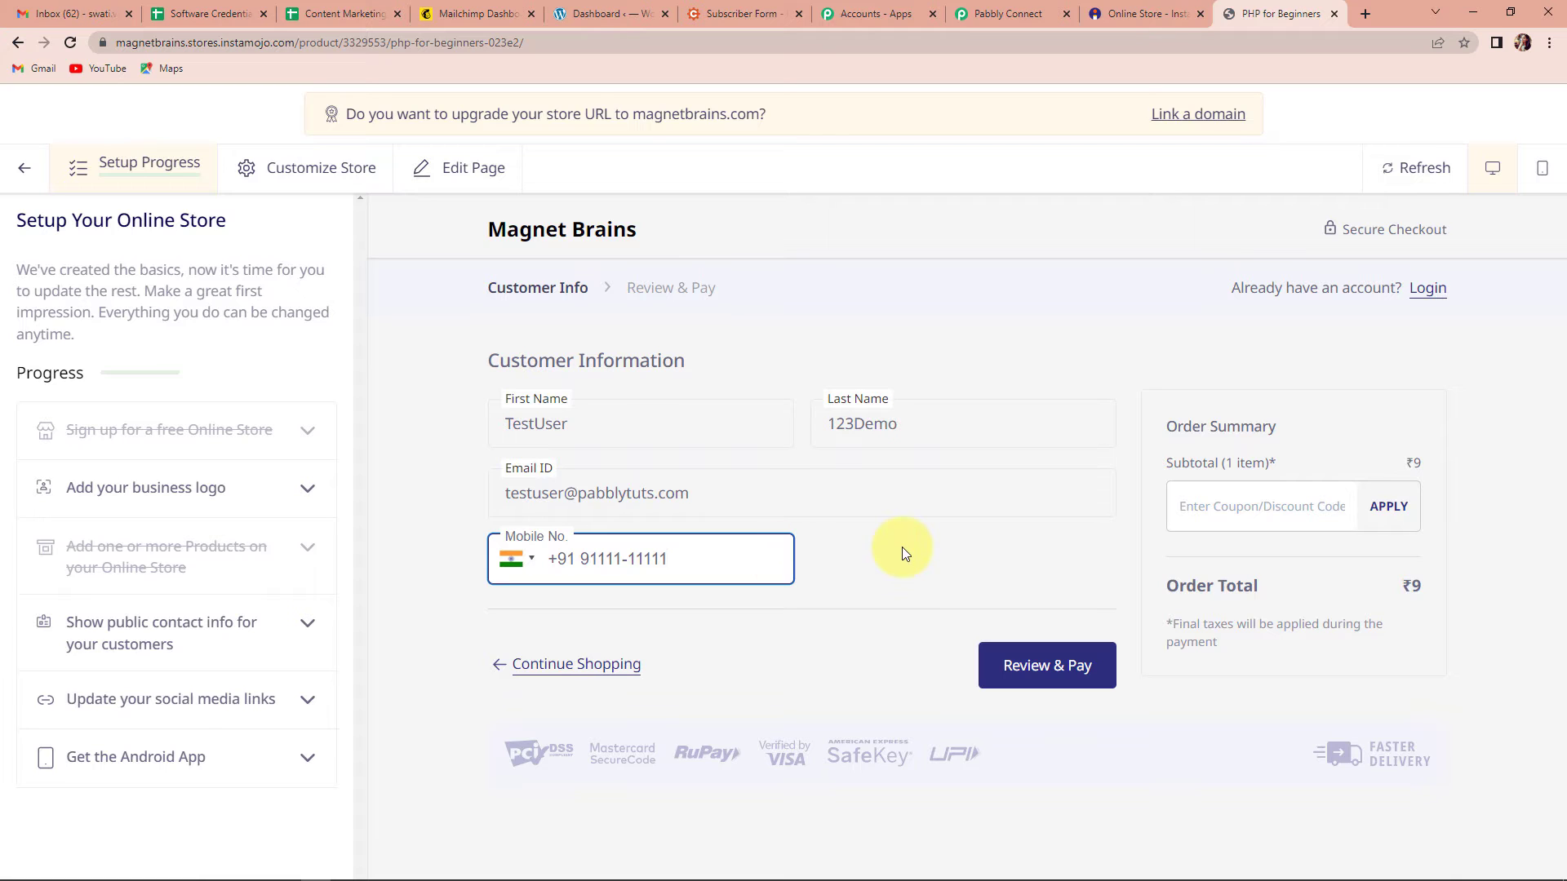
Step: Review the ₹9 order and complete the payment by QR
{"action": "left_click", "coordinate": [1023, 668]}
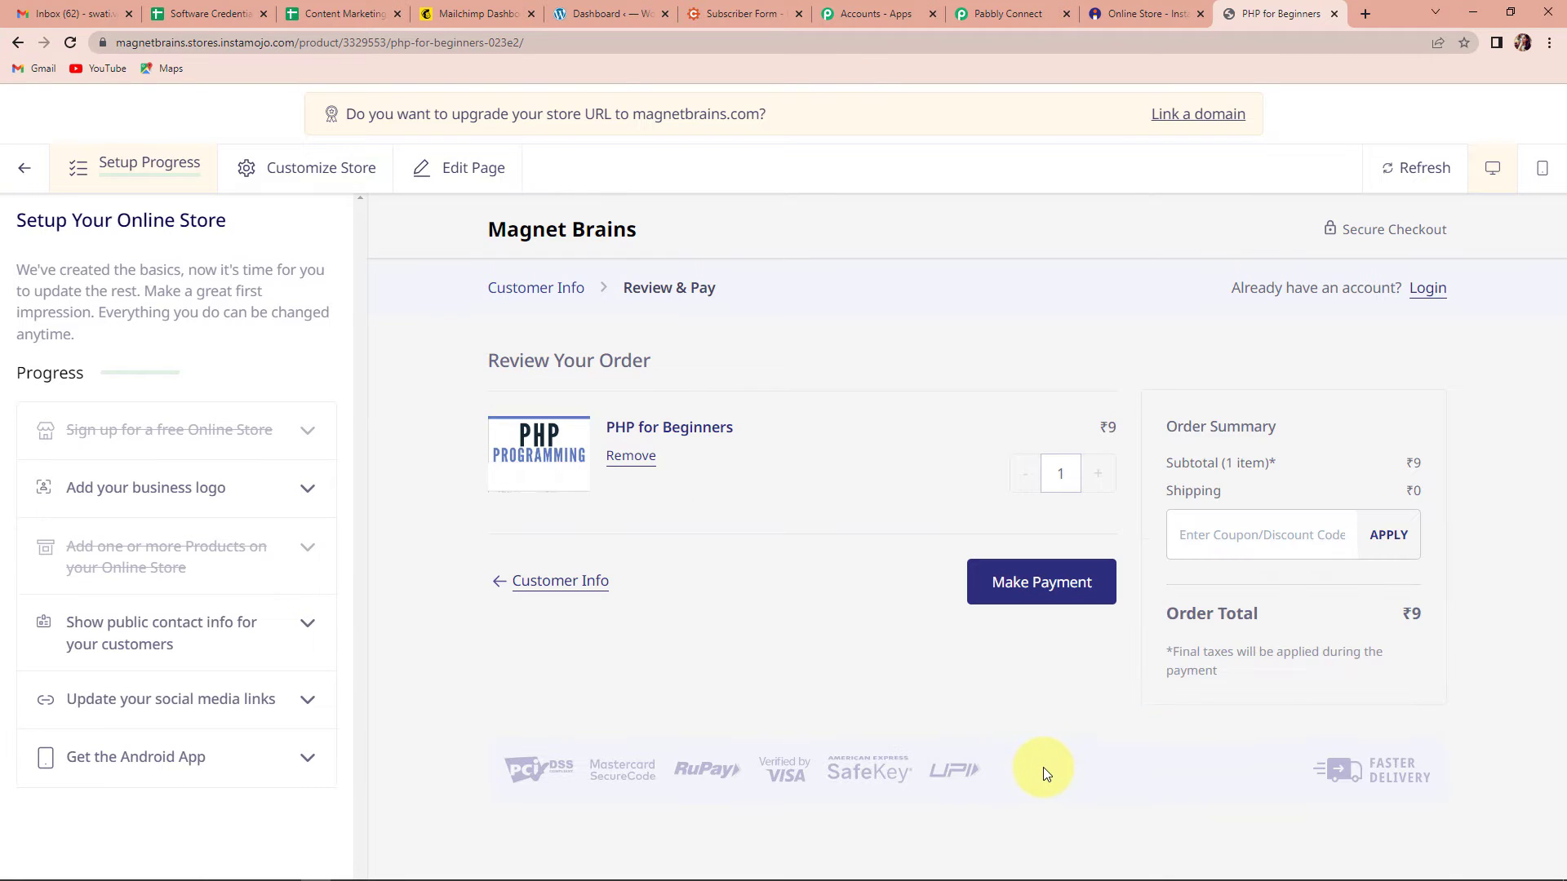
{"action": "left_click", "coordinate": [1029, 584]}
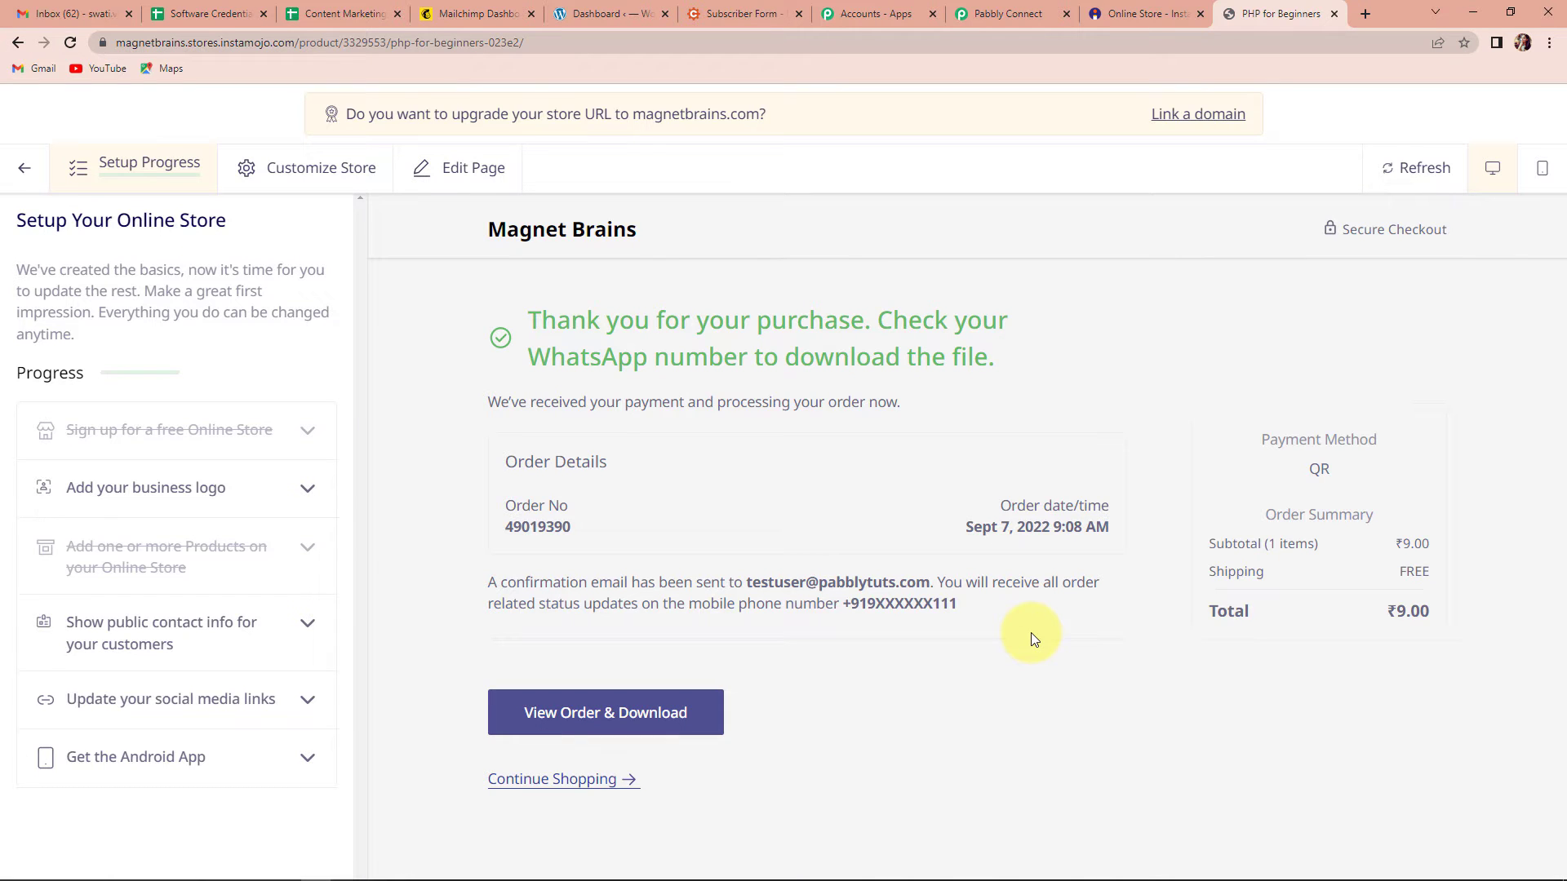
{"action": "key", "text": "XF86AudioMute"}
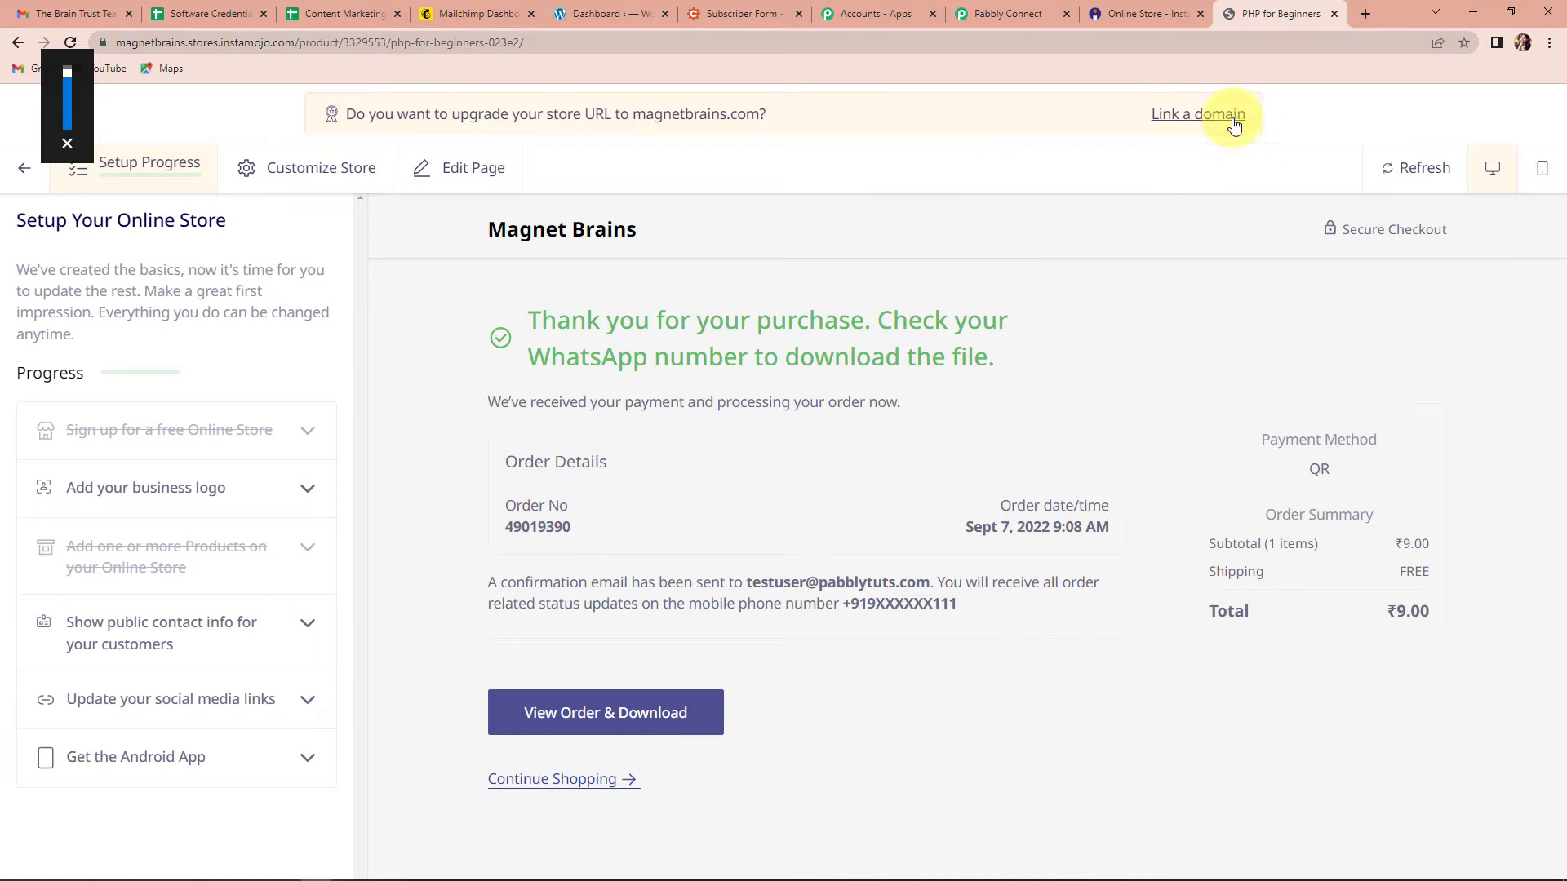
Step: Check the received Instamojo sale response (INR, status Credit) and expand '2. Choose Your Next Application'
{"action": "left_click", "coordinate": [997, 16]}
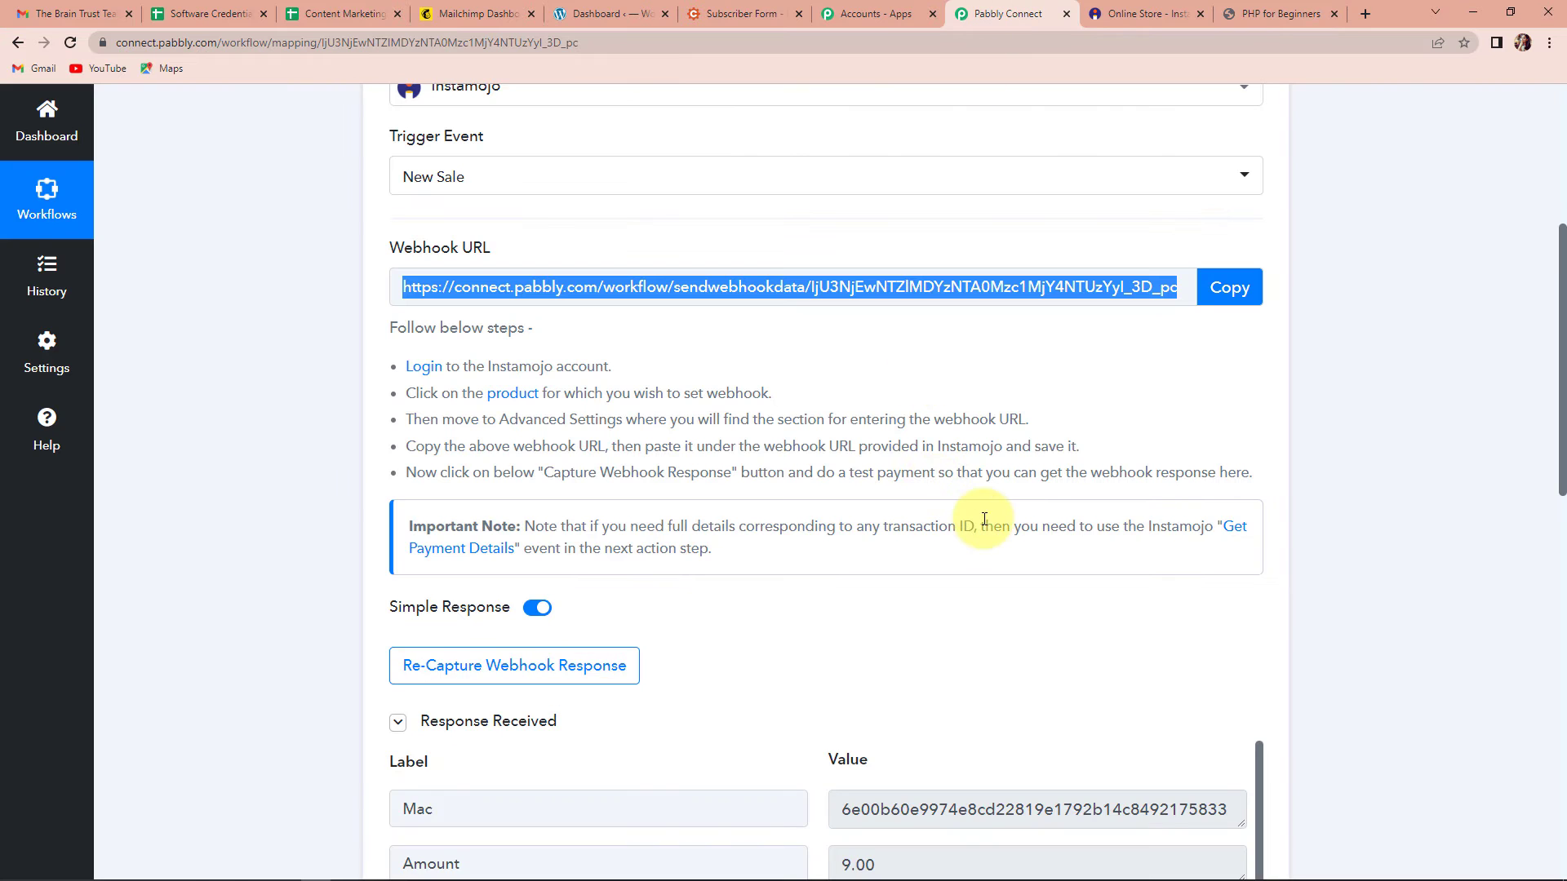
{"action": "scroll", "coordinate": [984, 518], "scroll_direction": "down", "scroll_amount": 6}
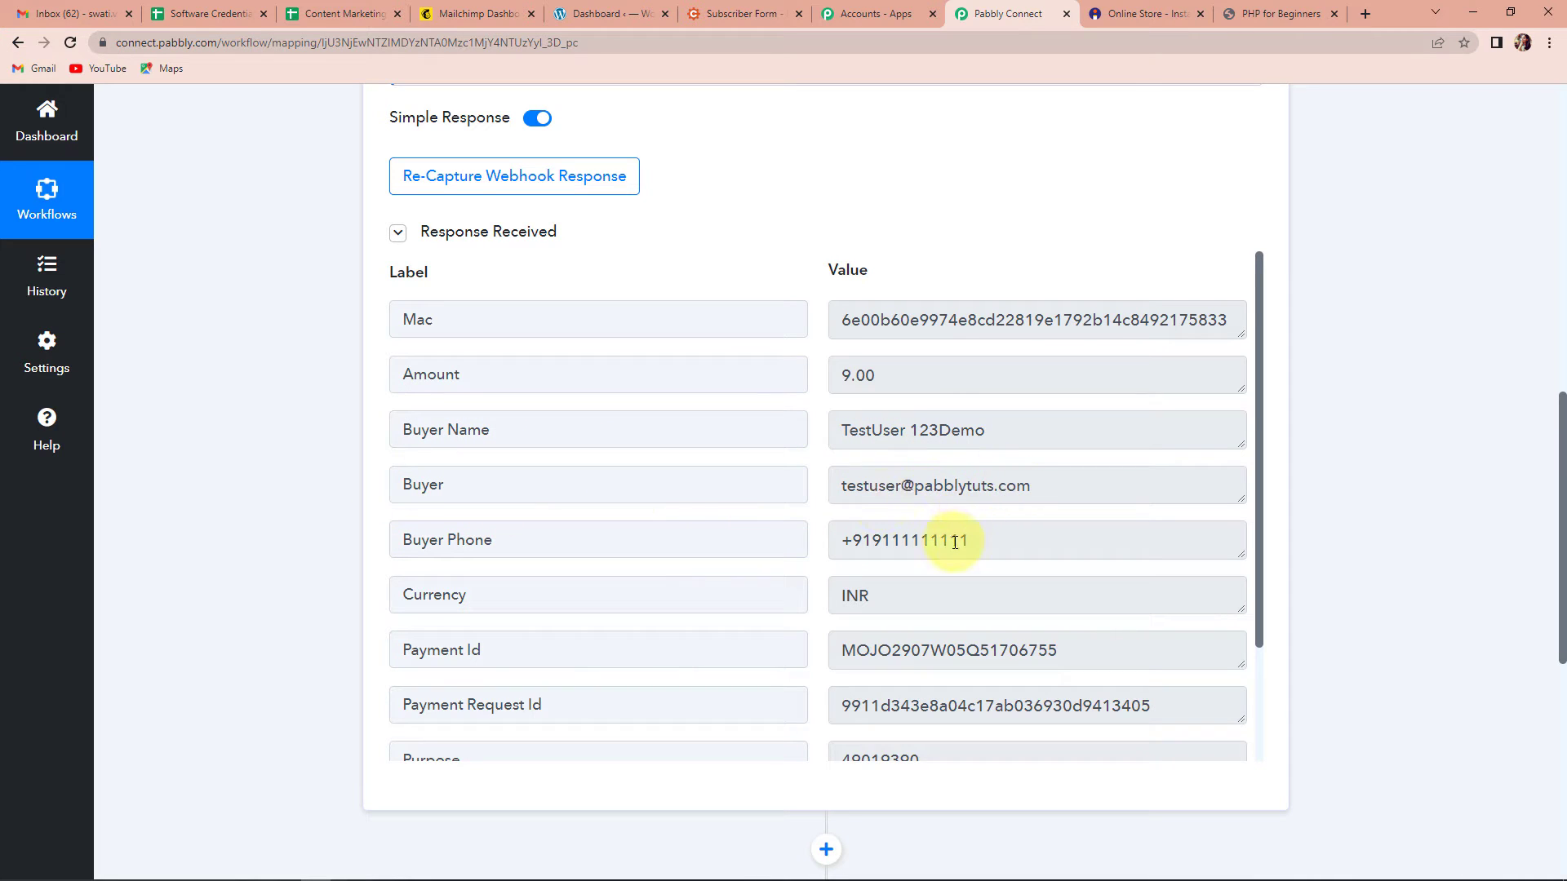
{"action": "scroll", "coordinate": [955, 543], "scroll_direction": "down", "scroll_amount": 2}
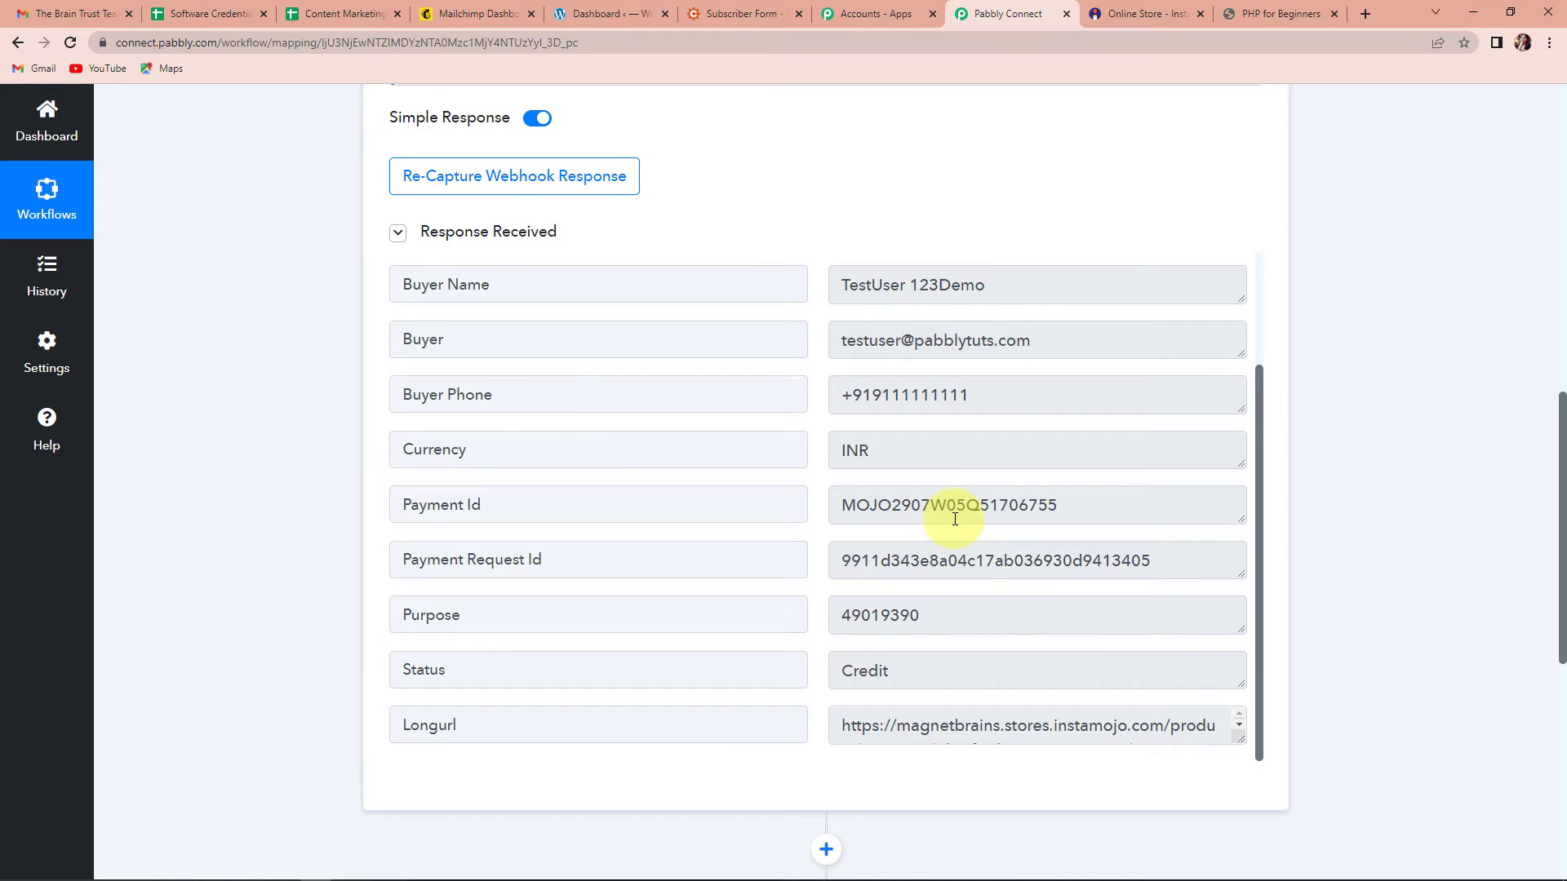
{"action": "scroll", "coordinate": [966, 579], "scroll_direction": "down", "scroll_amount": 3}
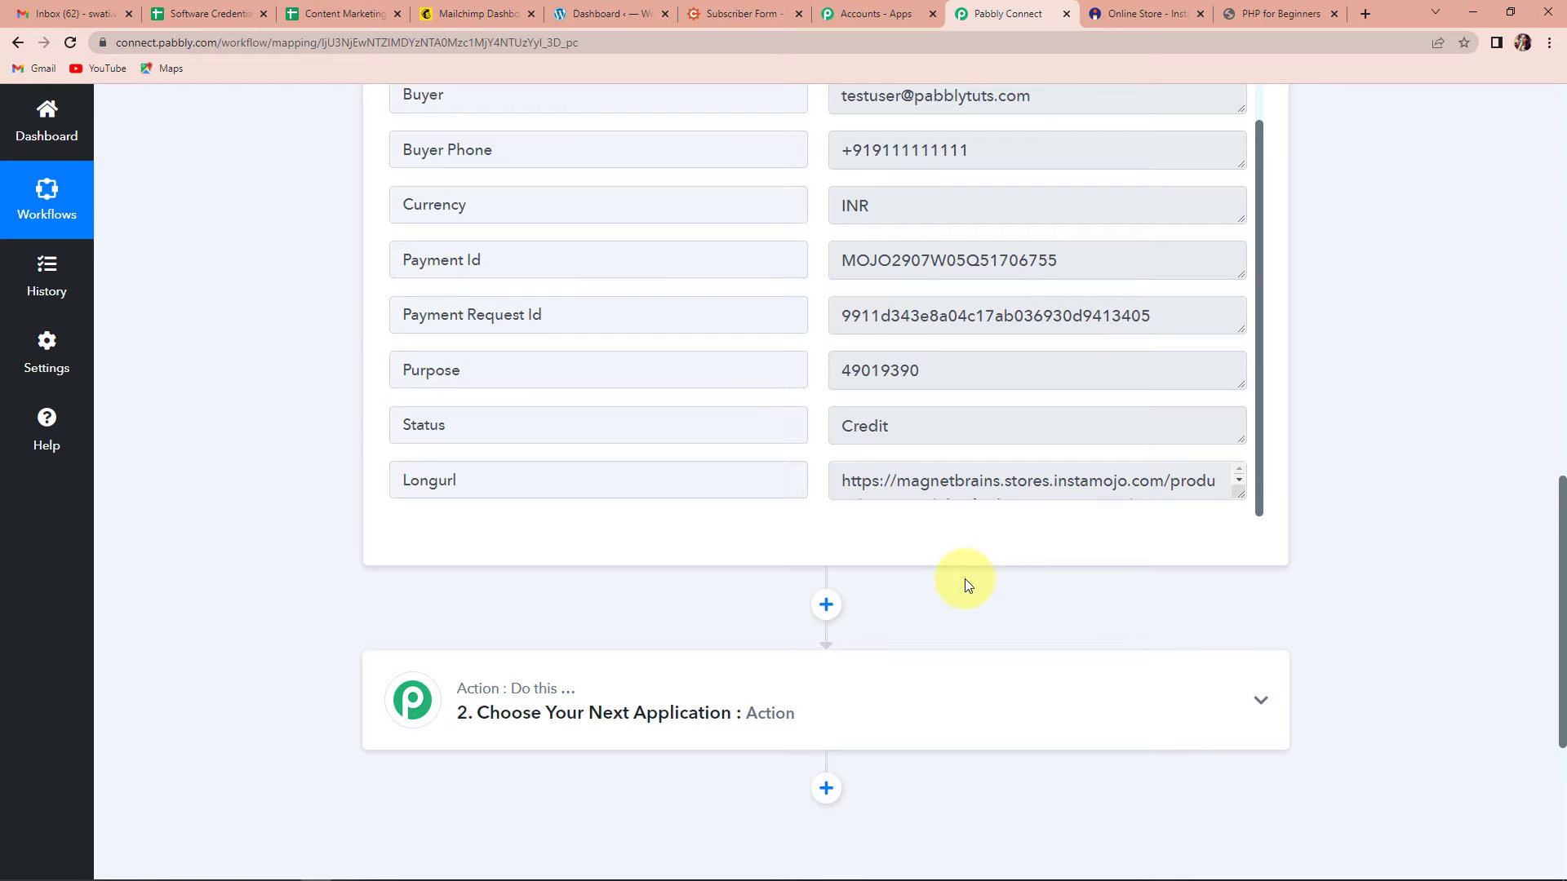
{"action": "scroll", "coordinate": [964, 579], "scroll_direction": "up", "scroll_amount": 15}
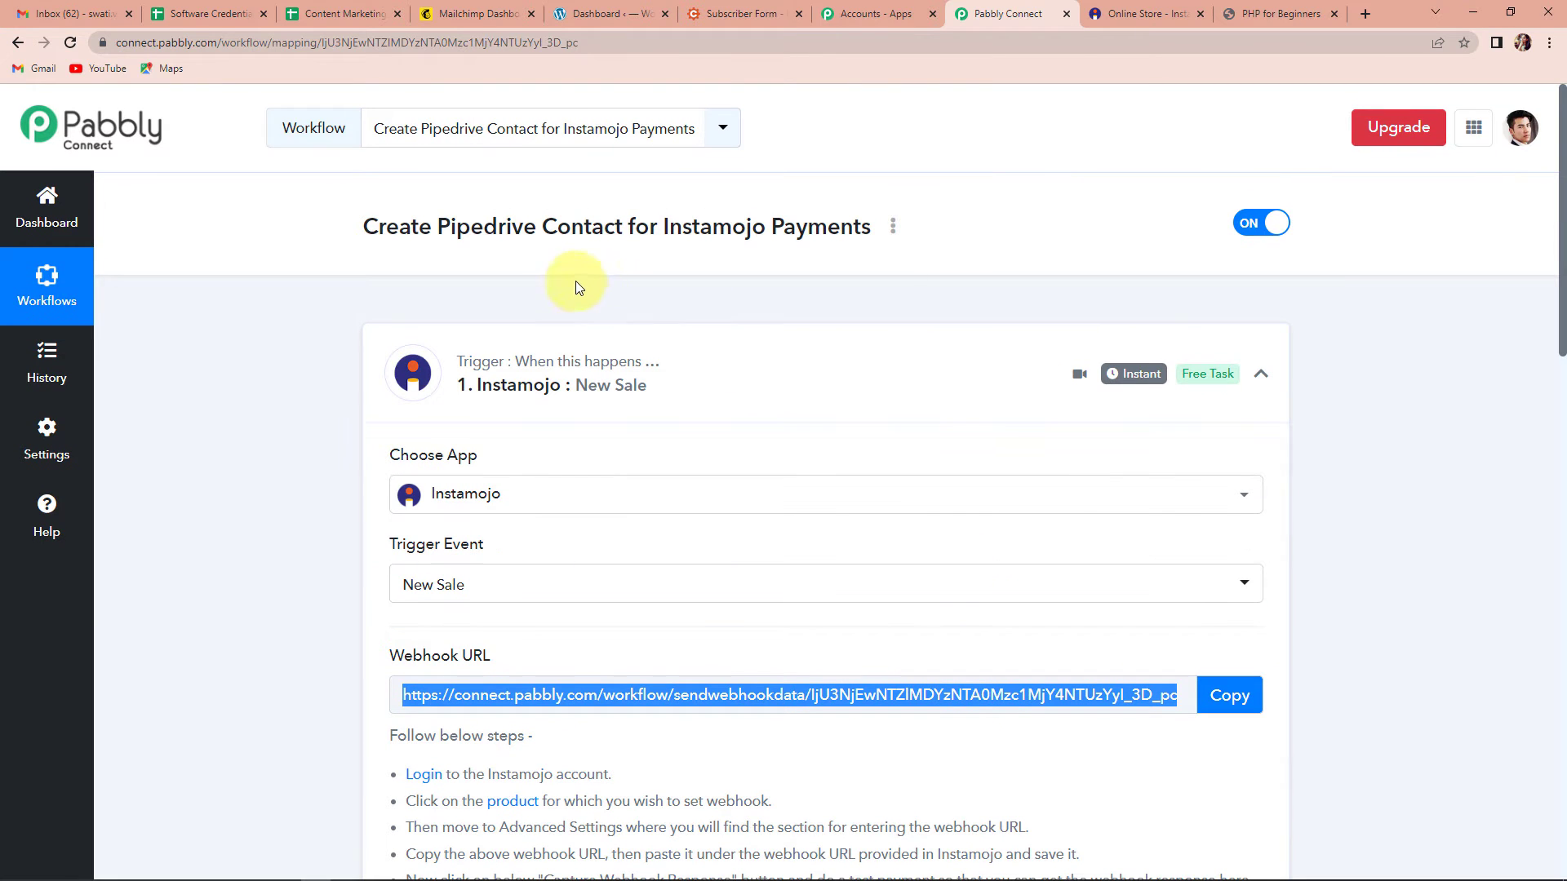
{"action": "left_click_drag", "start_coordinate": [662, 228], "coordinate": [881, 229]}
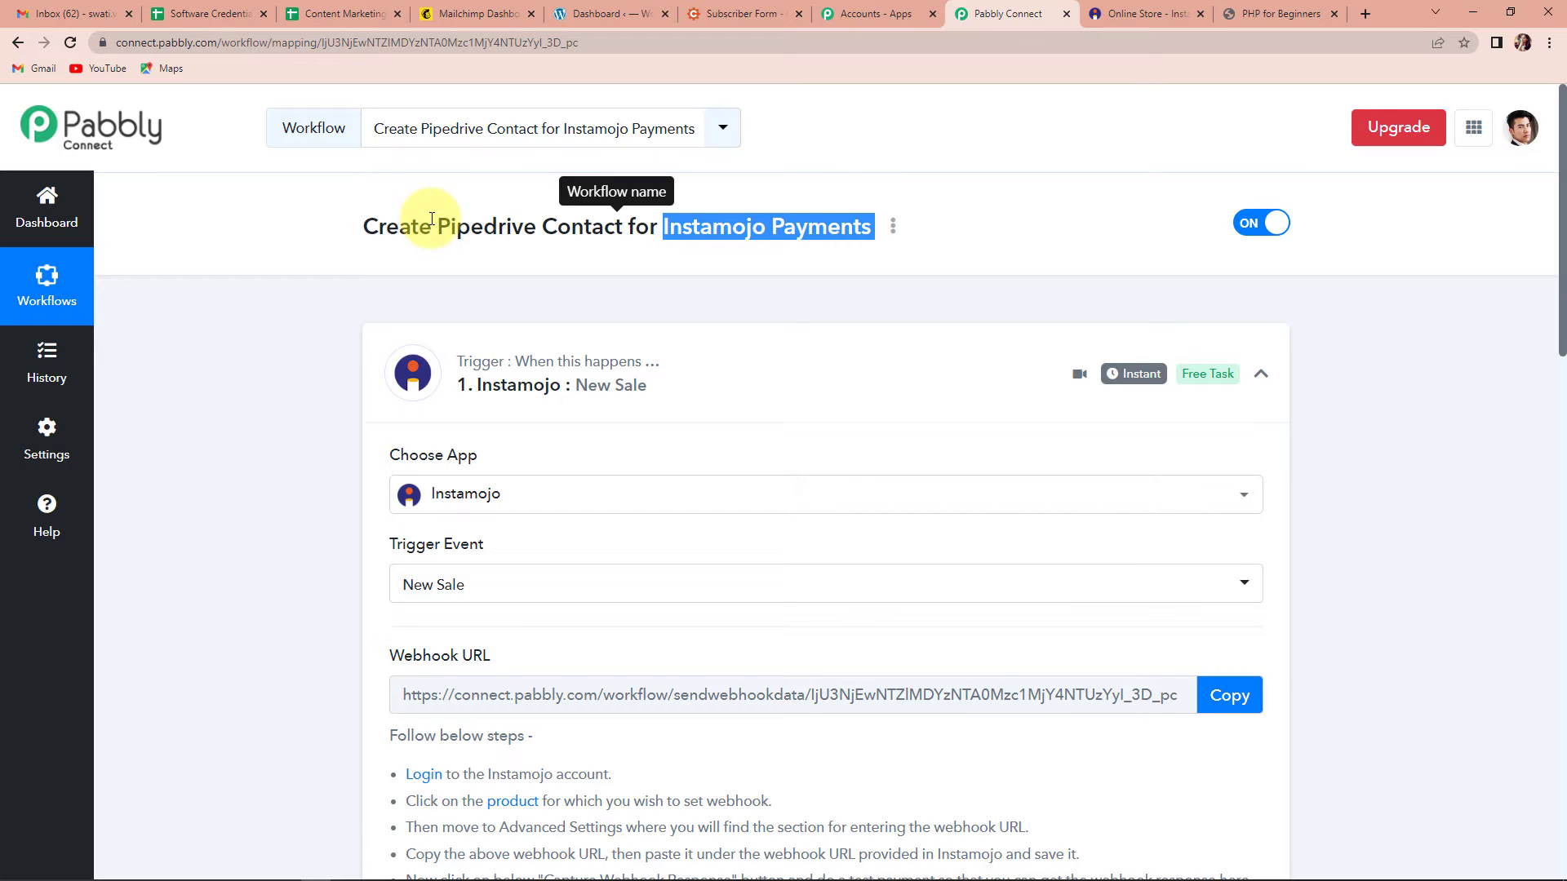
{"action": "left_click", "coordinate": [434, 226], "text": "shift"}
{"action": "scroll", "coordinate": [571, 351], "scroll_direction": "down", "scroll_amount": 9}
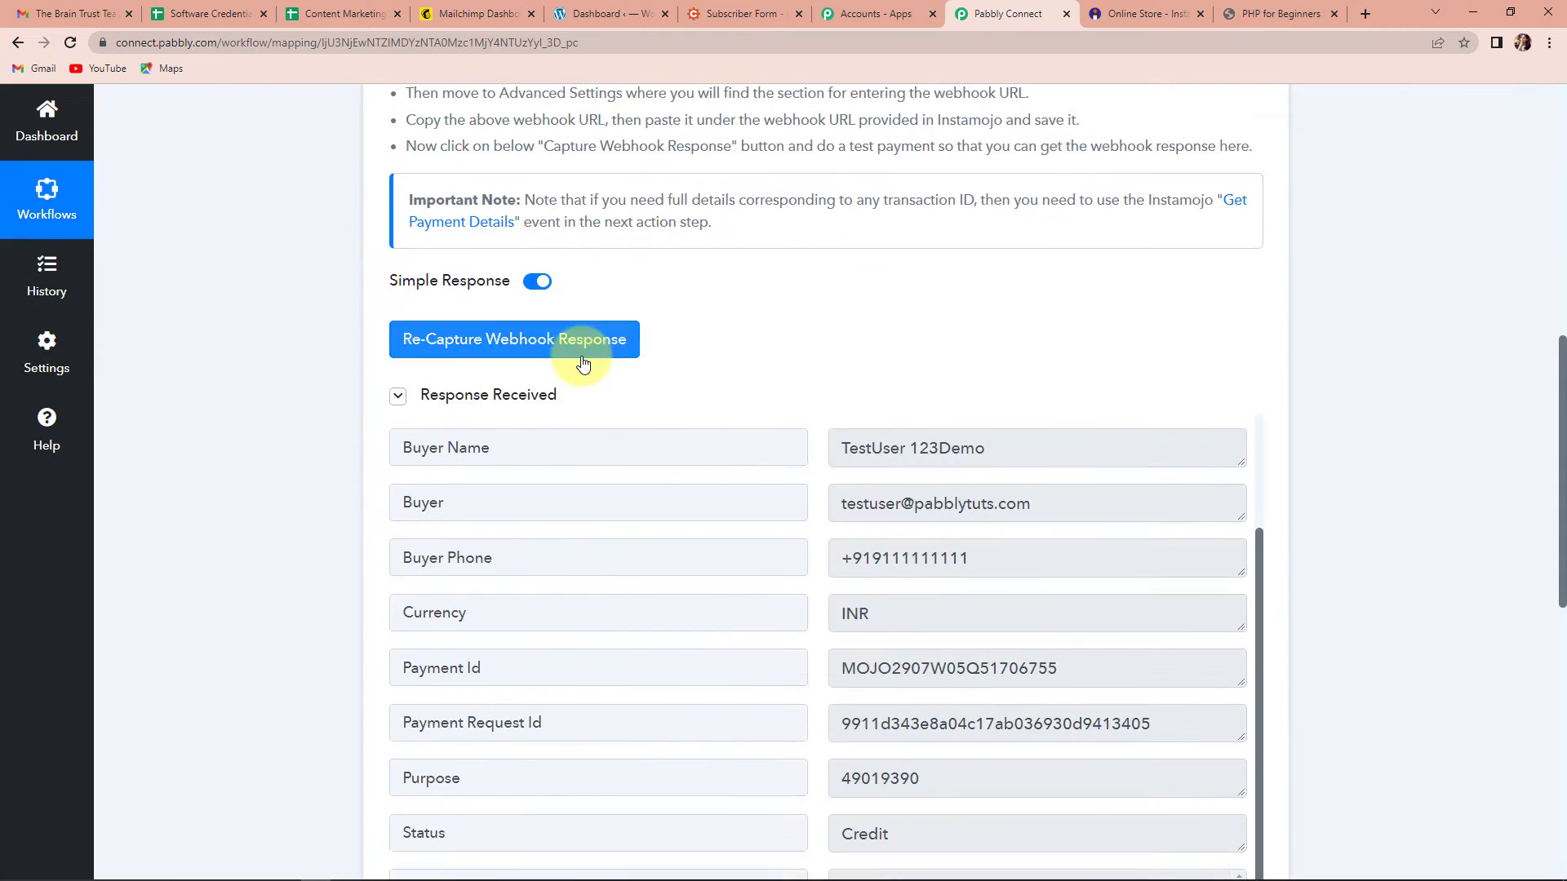
{"action": "scroll", "coordinate": [581, 359], "scroll_direction": "down", "scroll_amount": 10}
{"action": "left_click", "coordinate": [522, 346]}
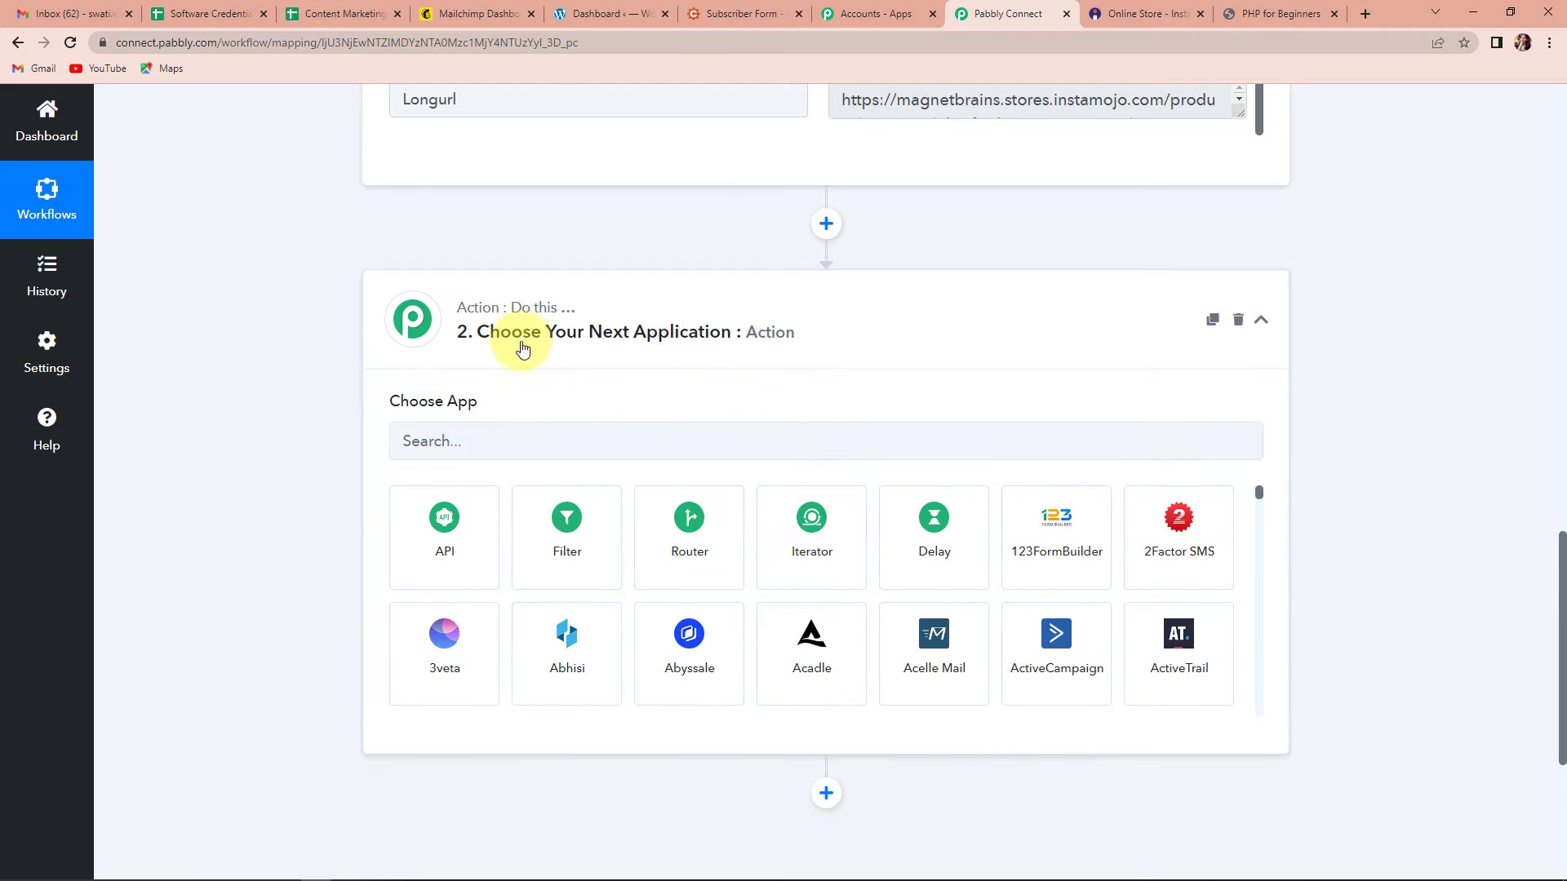
Step: Set the action to PipeDrive with the Create a Person event, then begin connecting an account
{"action": "left_click", "coordinate": [518, 441]}
{"action": "type", "text": "pipe"}
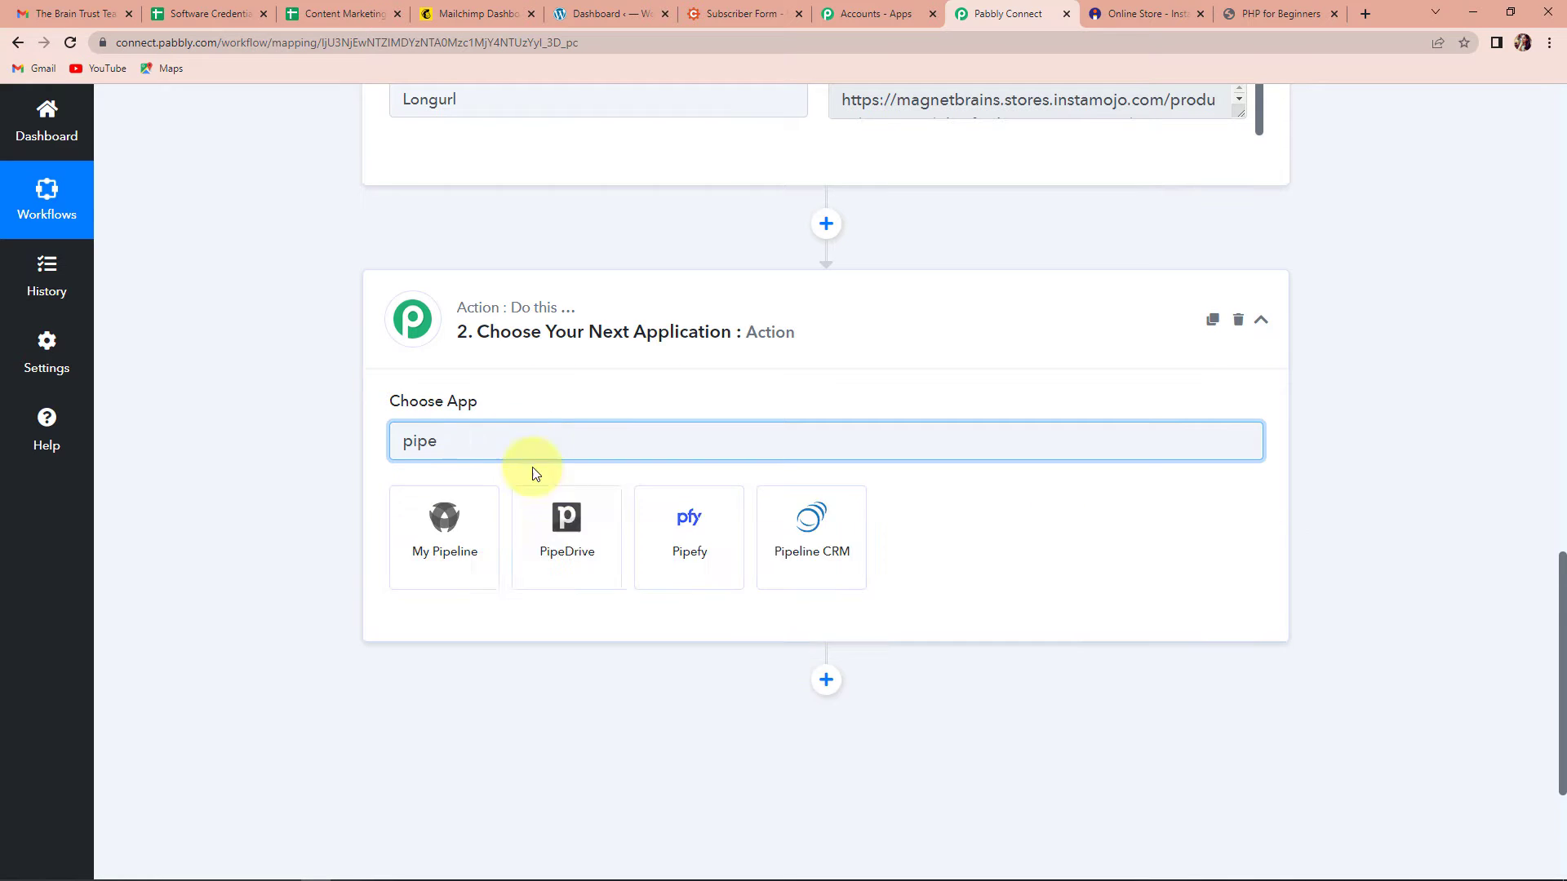
{"action": "left_click", "coordinate": [566, 545]}
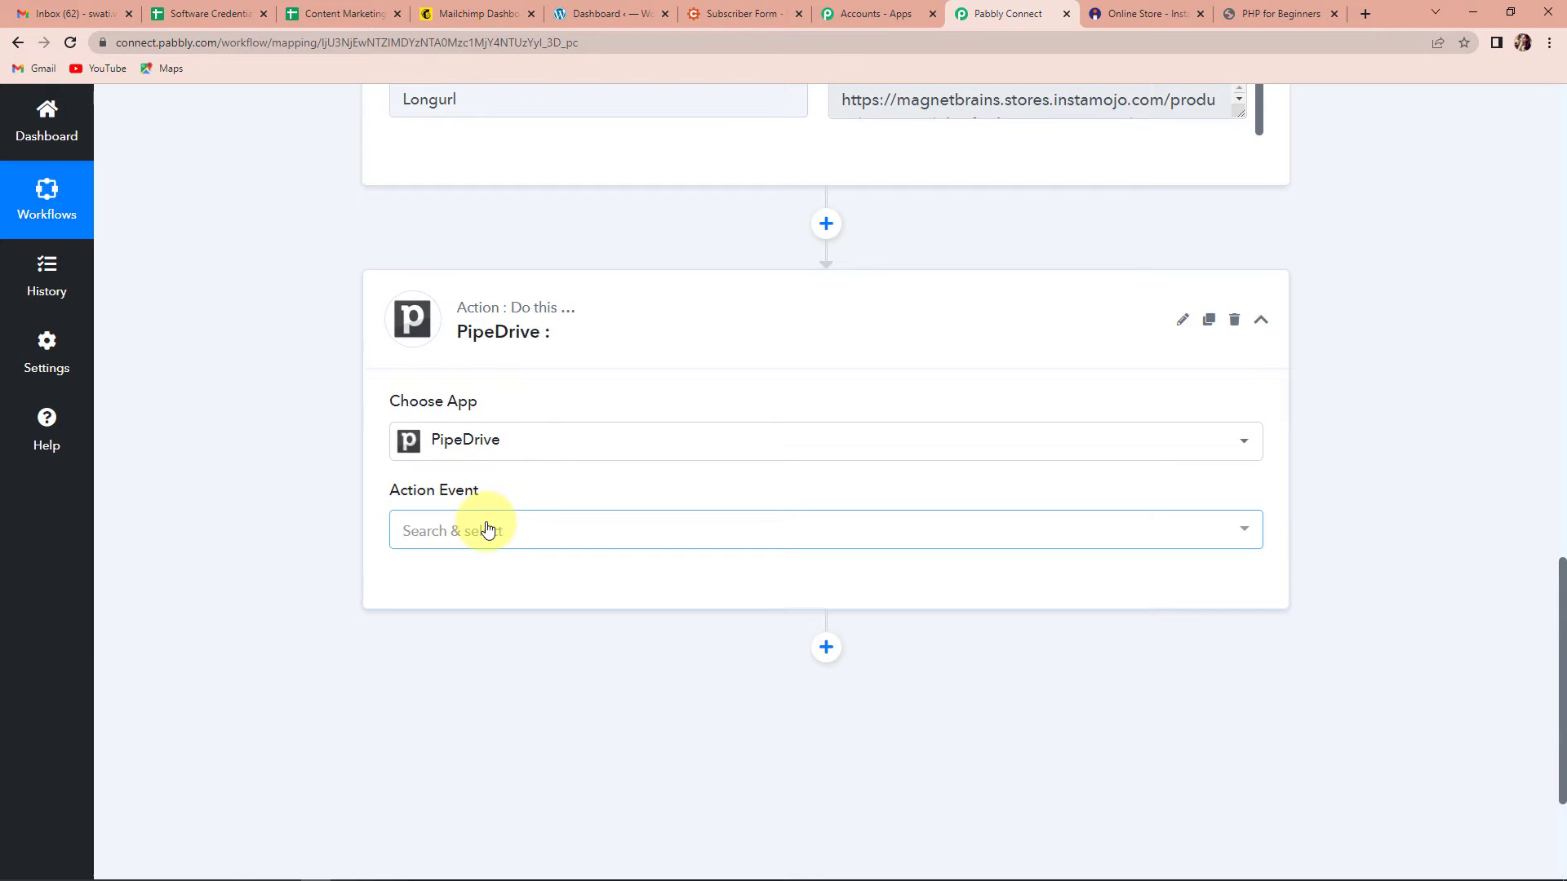
{"action": "left_click", "coordinate": [487, 530]}
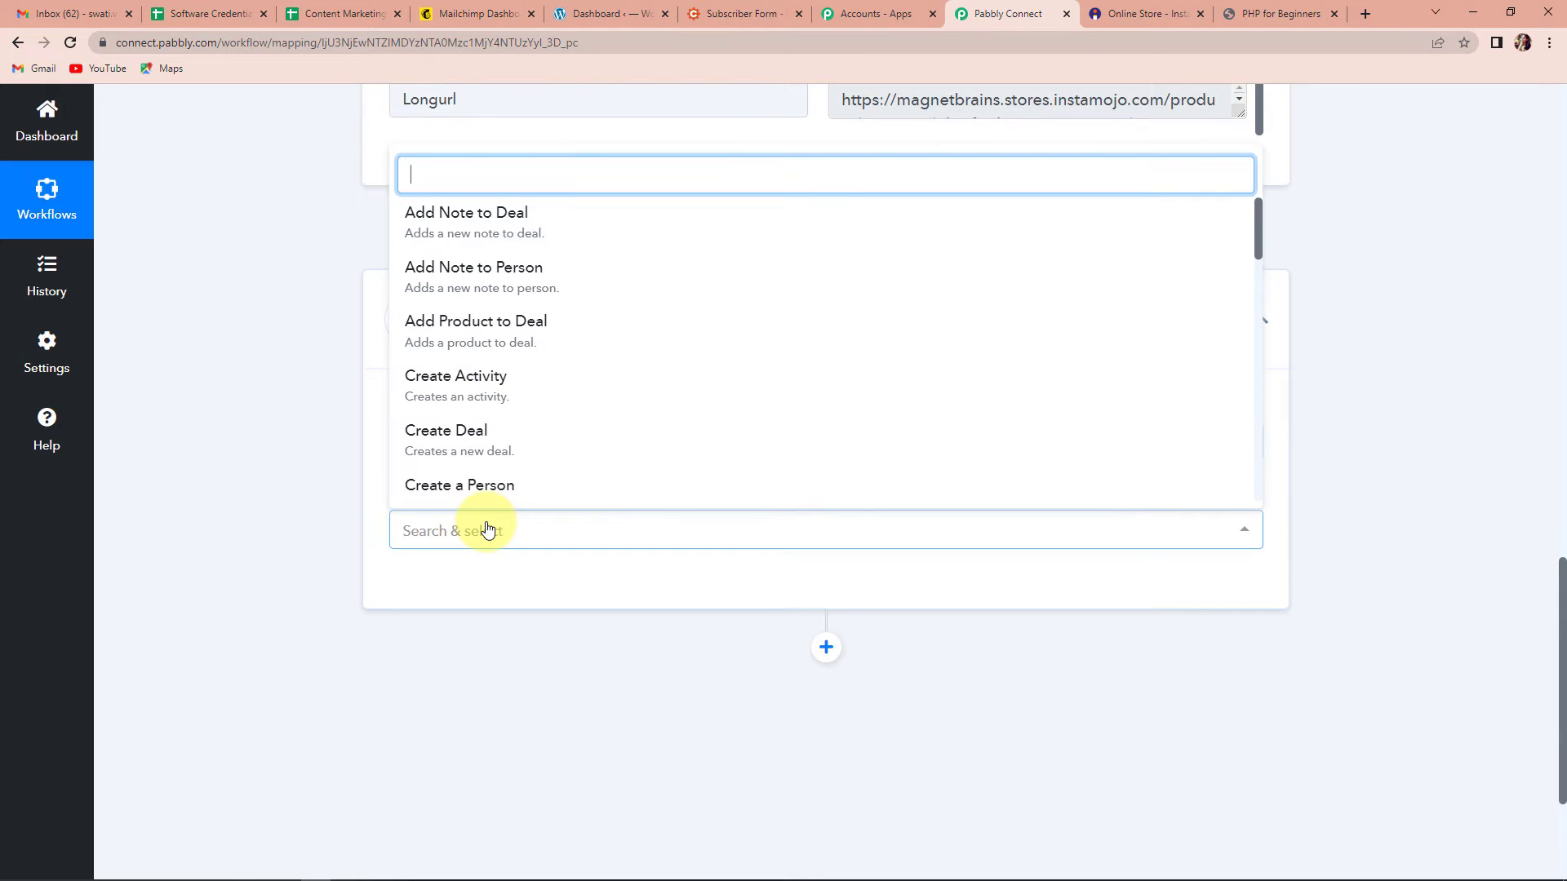
{"action": "scroll", "coordinate": [487, 531], "scroll_direction": "down", "scroll_amount": 1}
{"action": "left_click", "coordinate": [481, 453]}
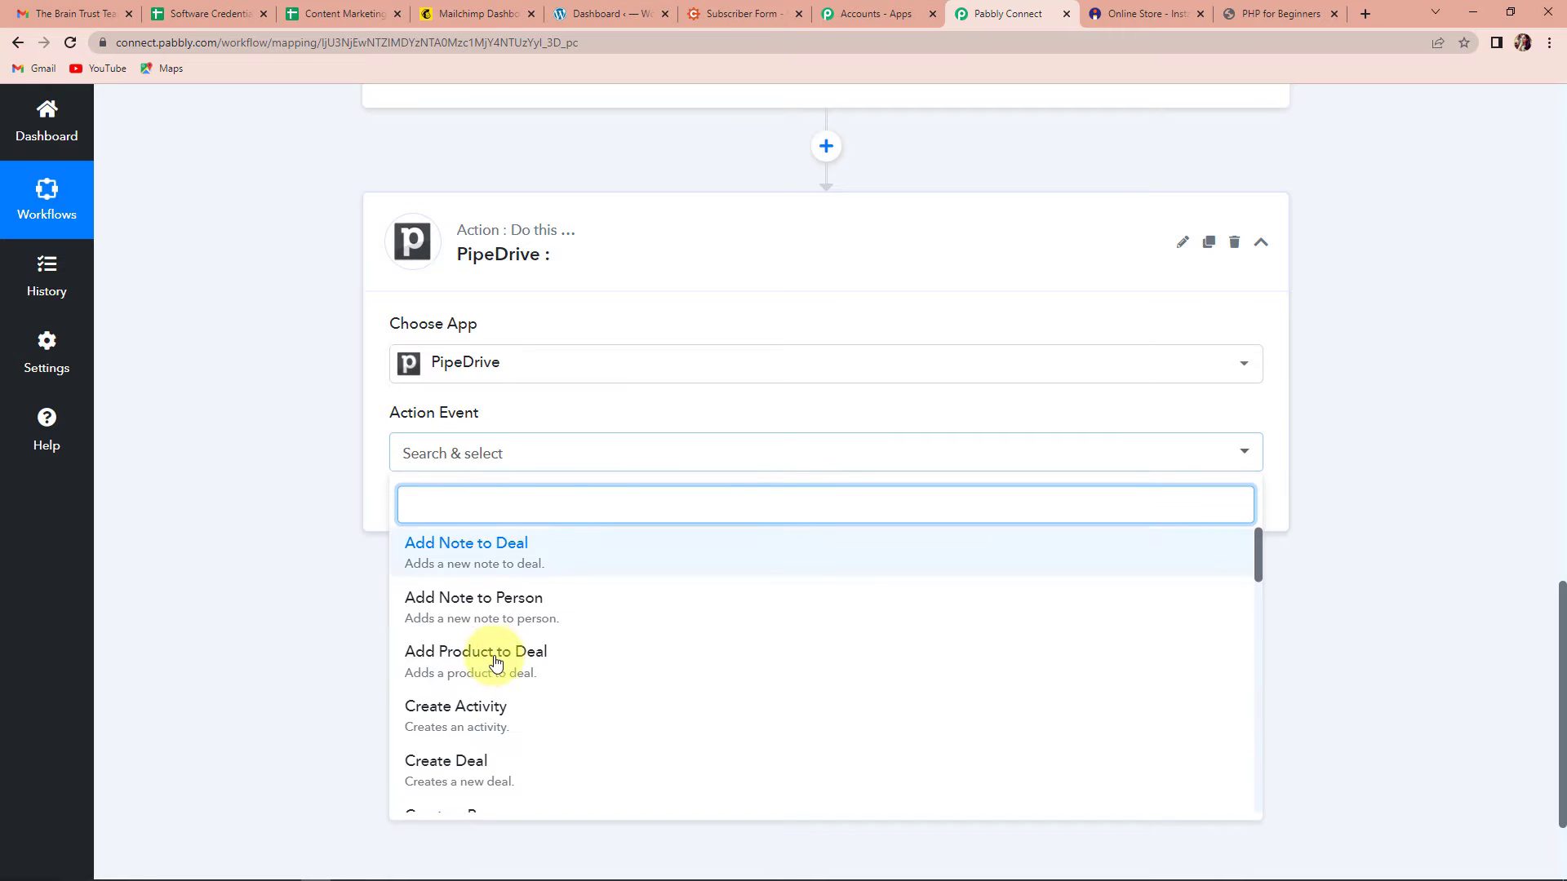
{"action": "scroll", "coordinate": [507, 759], "scroll_direction": "down", "scroll_amount": 2}
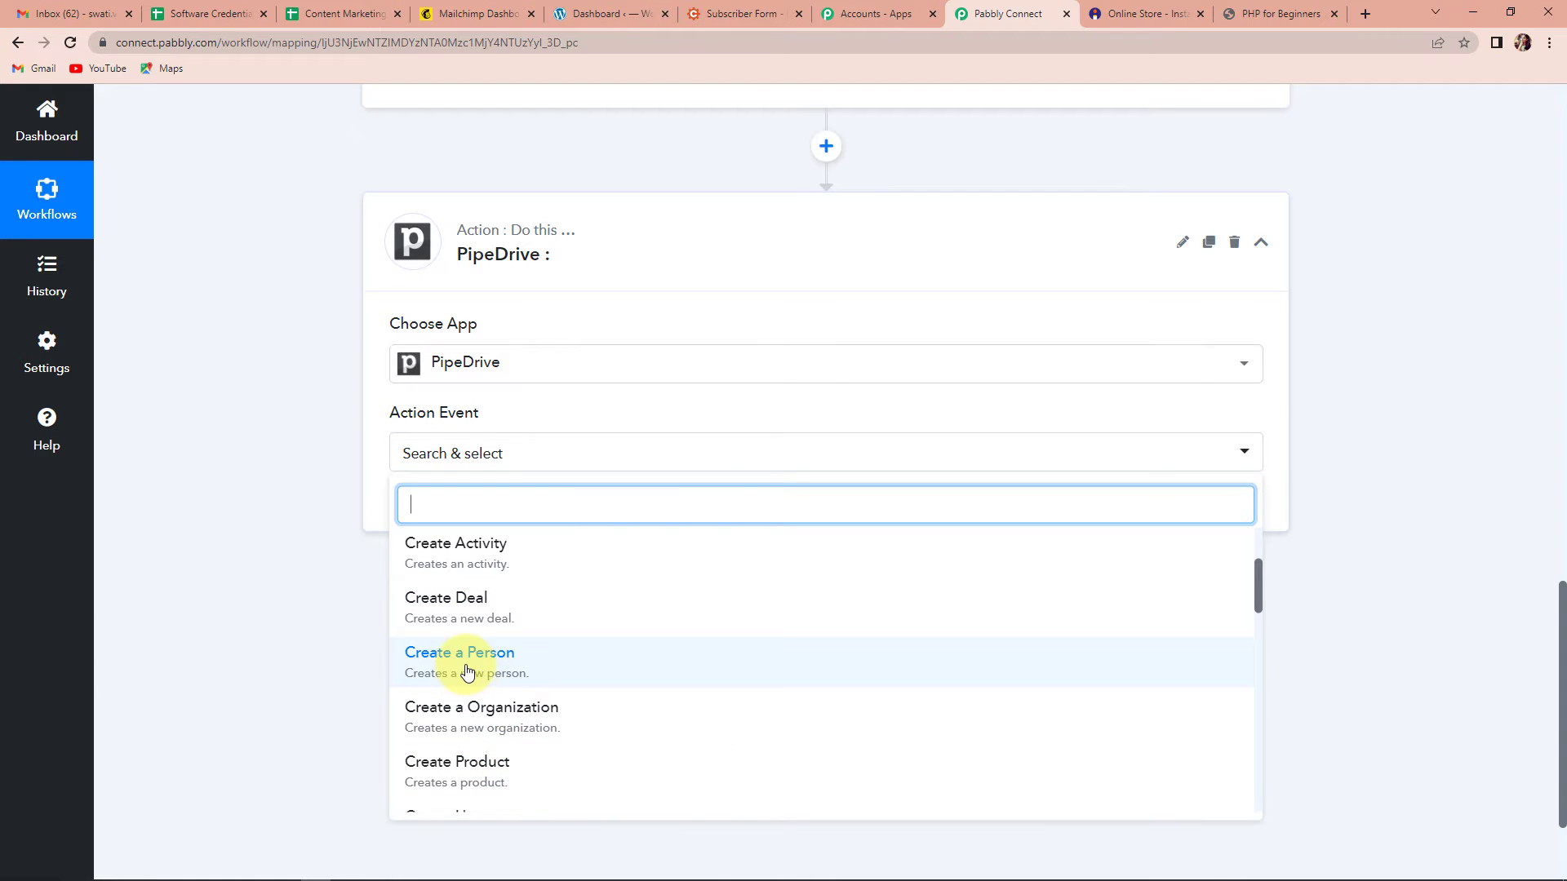
{"action": "left_click", "coordinate": [467, 672]}
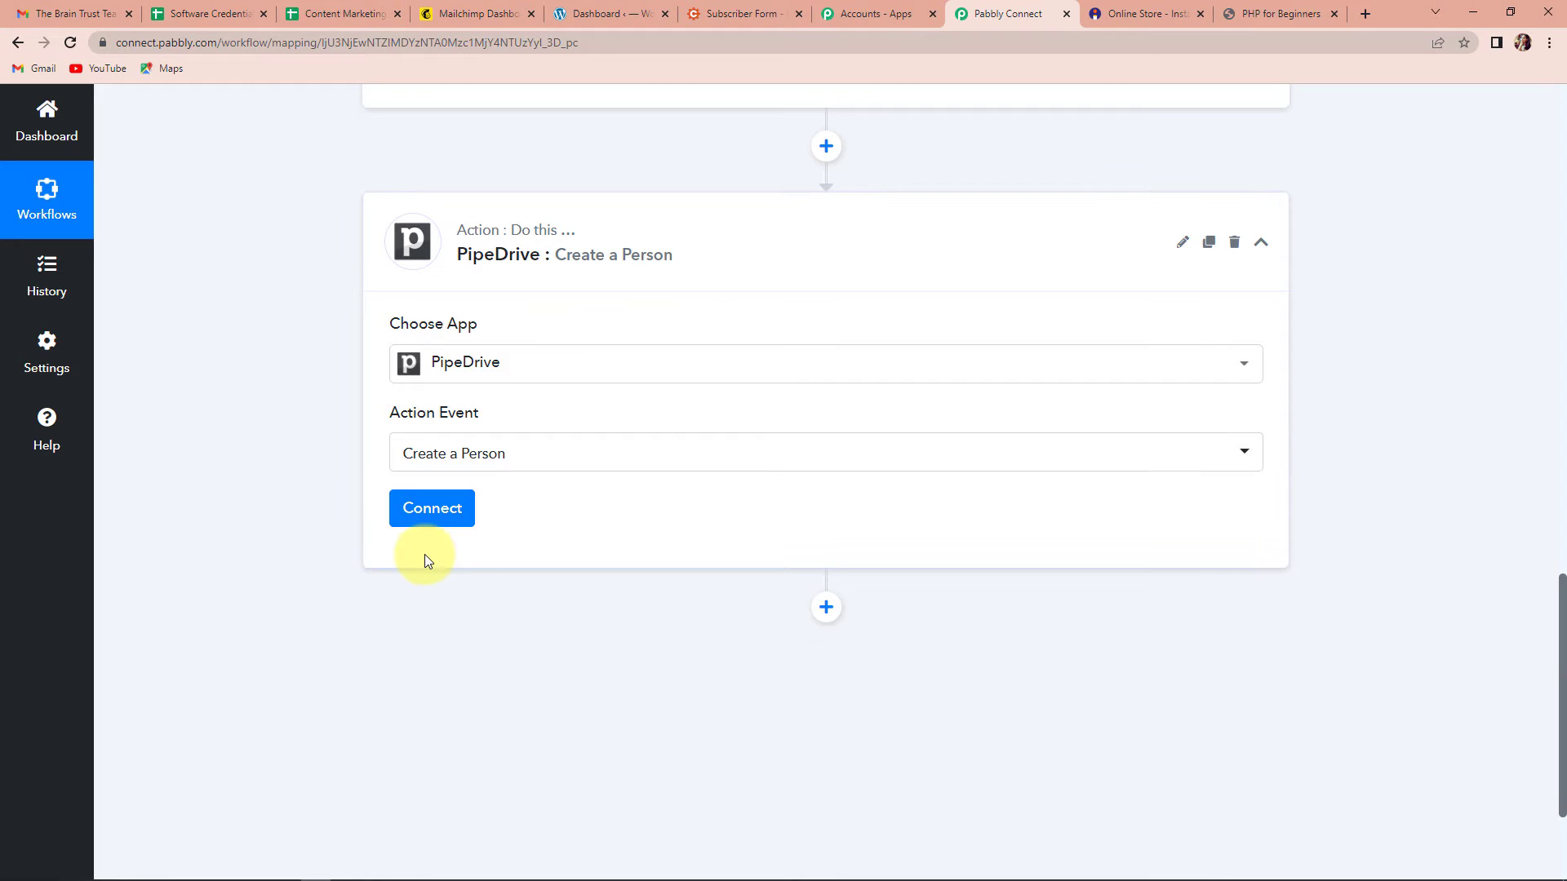
{"action": "left_click", "coordinate": [416, 514]}
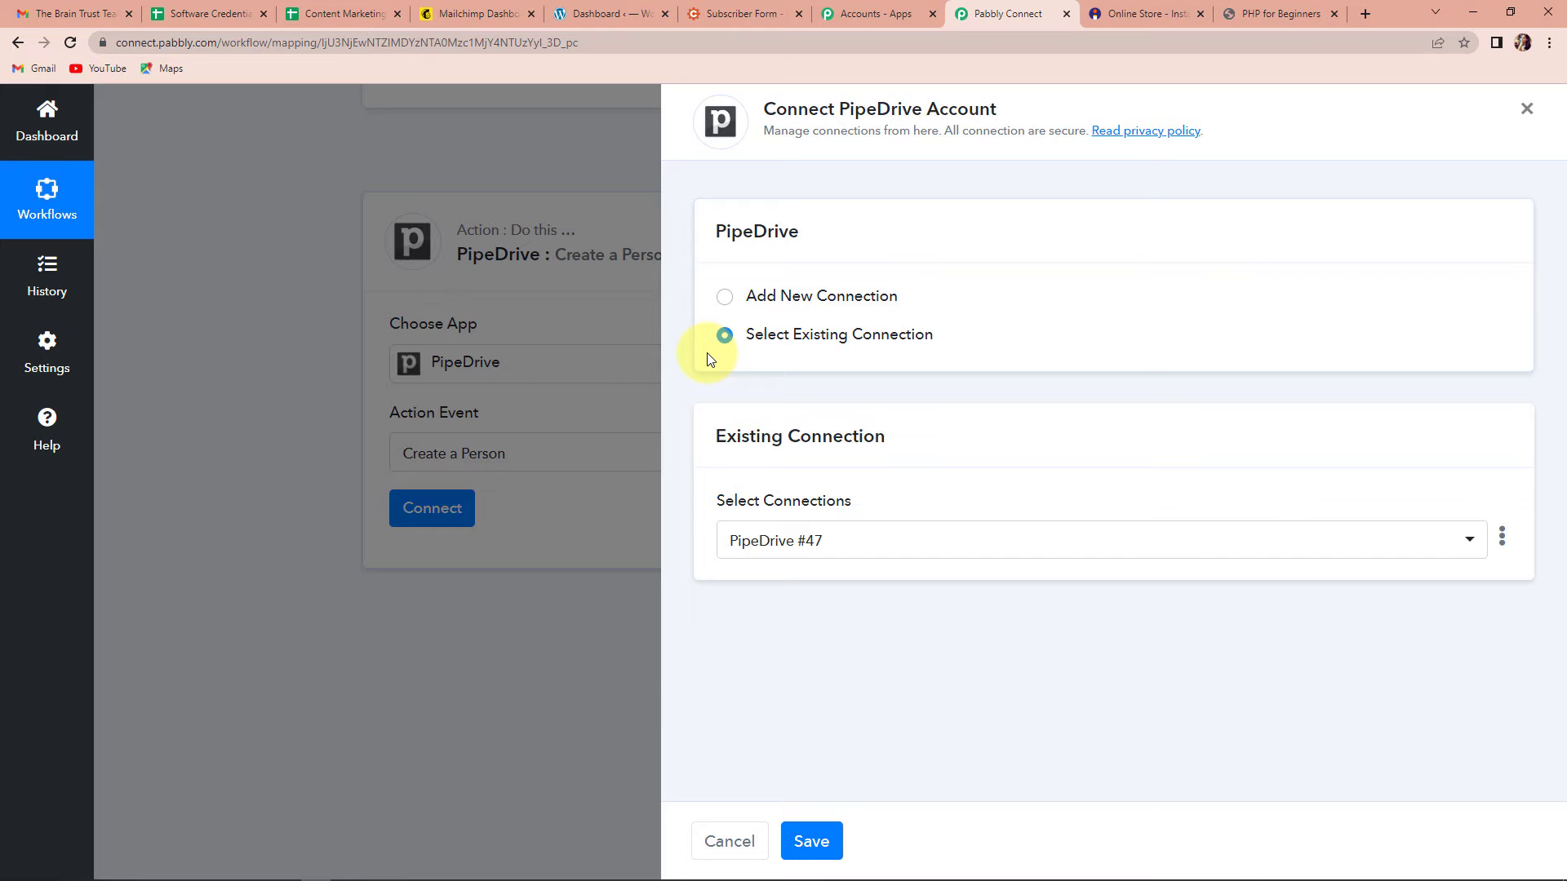
Step: Choose Add New Connection (PipeDrive #48), then go to the Pipedrive tab
{"action": "left_click", "coordinate": [725, 299]}
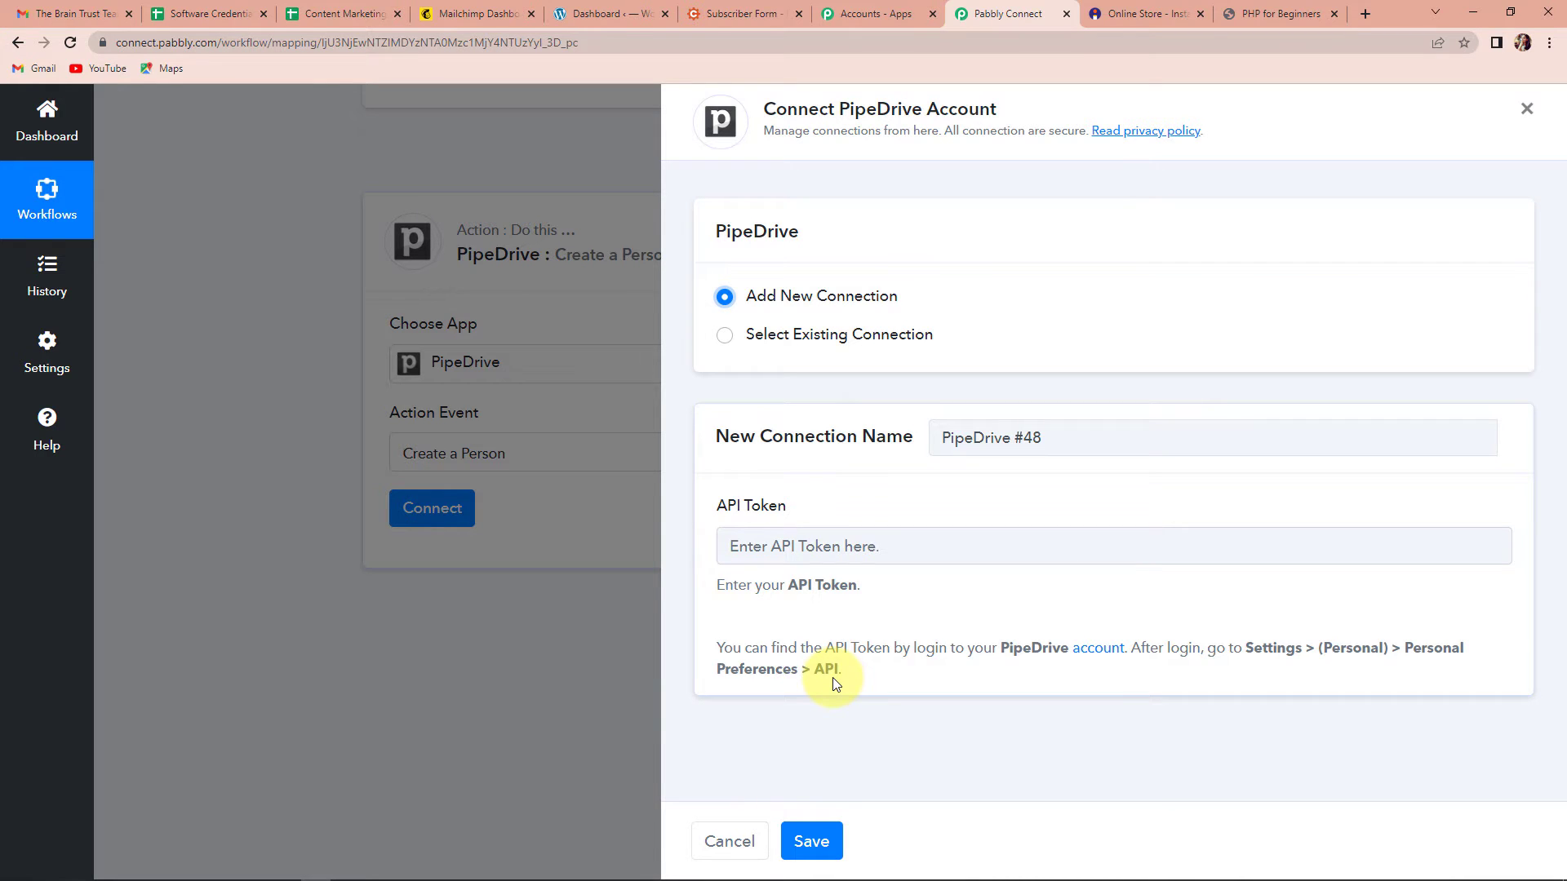
{"action": "left_click", "coordinate": [1298, 16]}
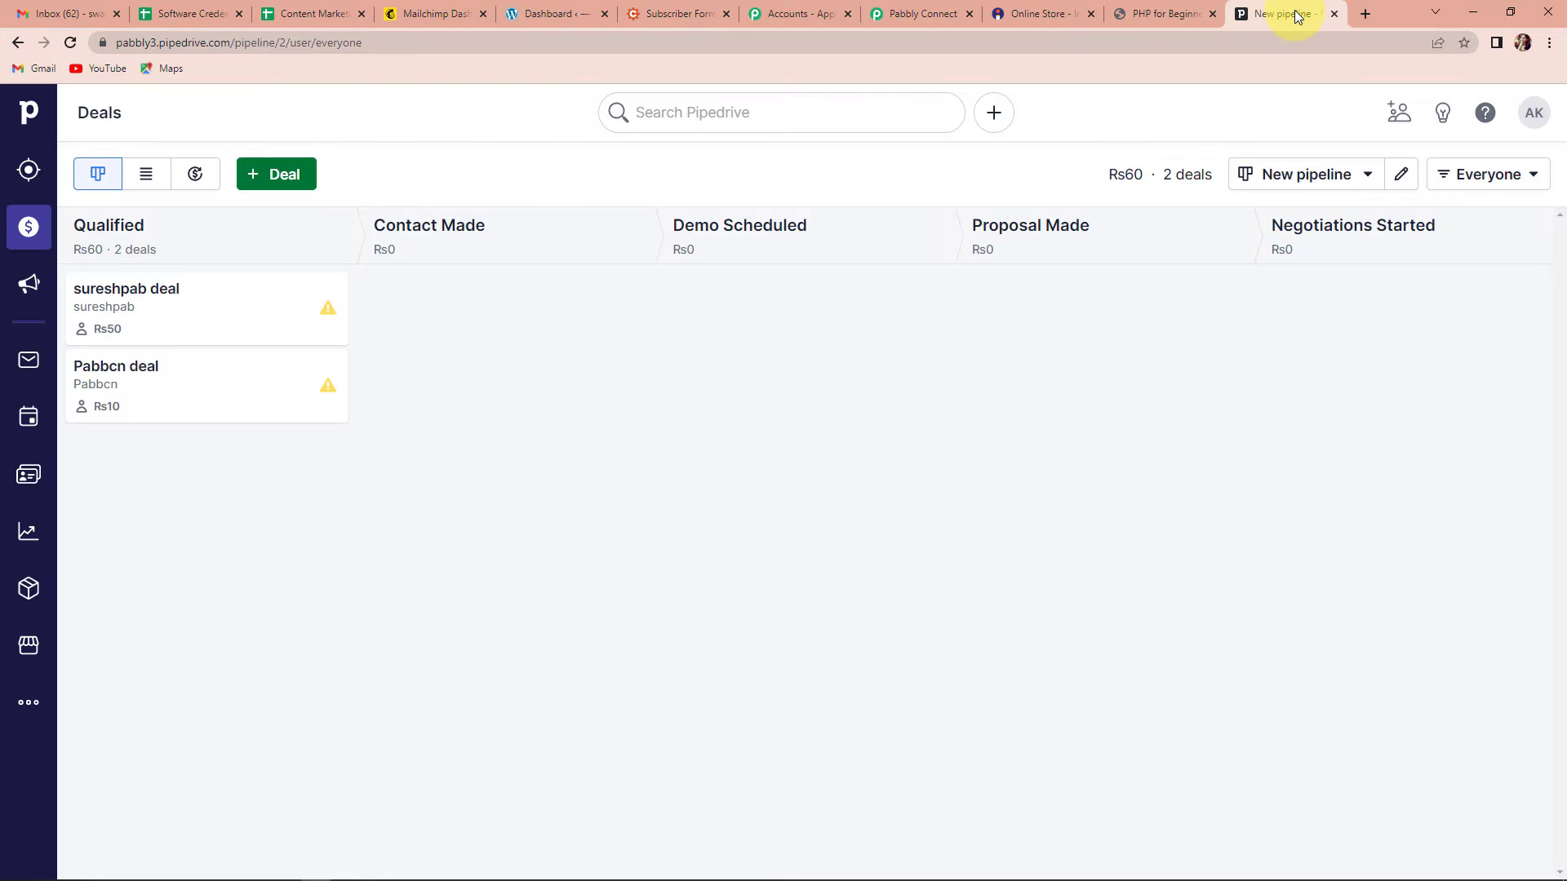
Step: Copy the personal API token from Pipedrive's Personal preferences API tab and return to Pabbly's connection dialog
{"action": "left_click", "coordinate": [1533, 123]}
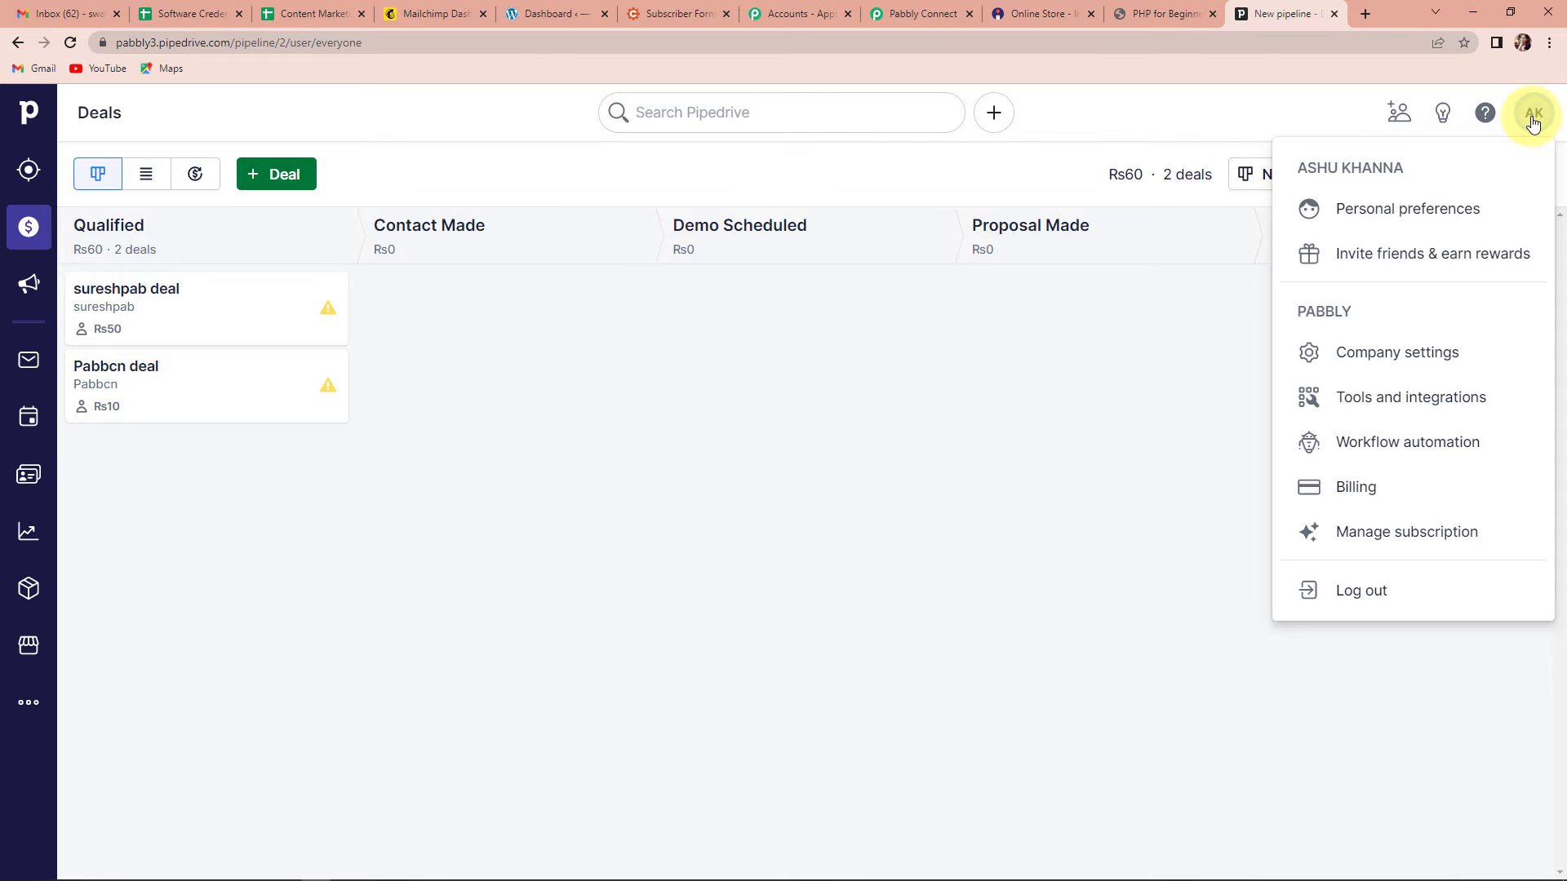
{"action": "left_click", "coordinate": [1403, 360]}
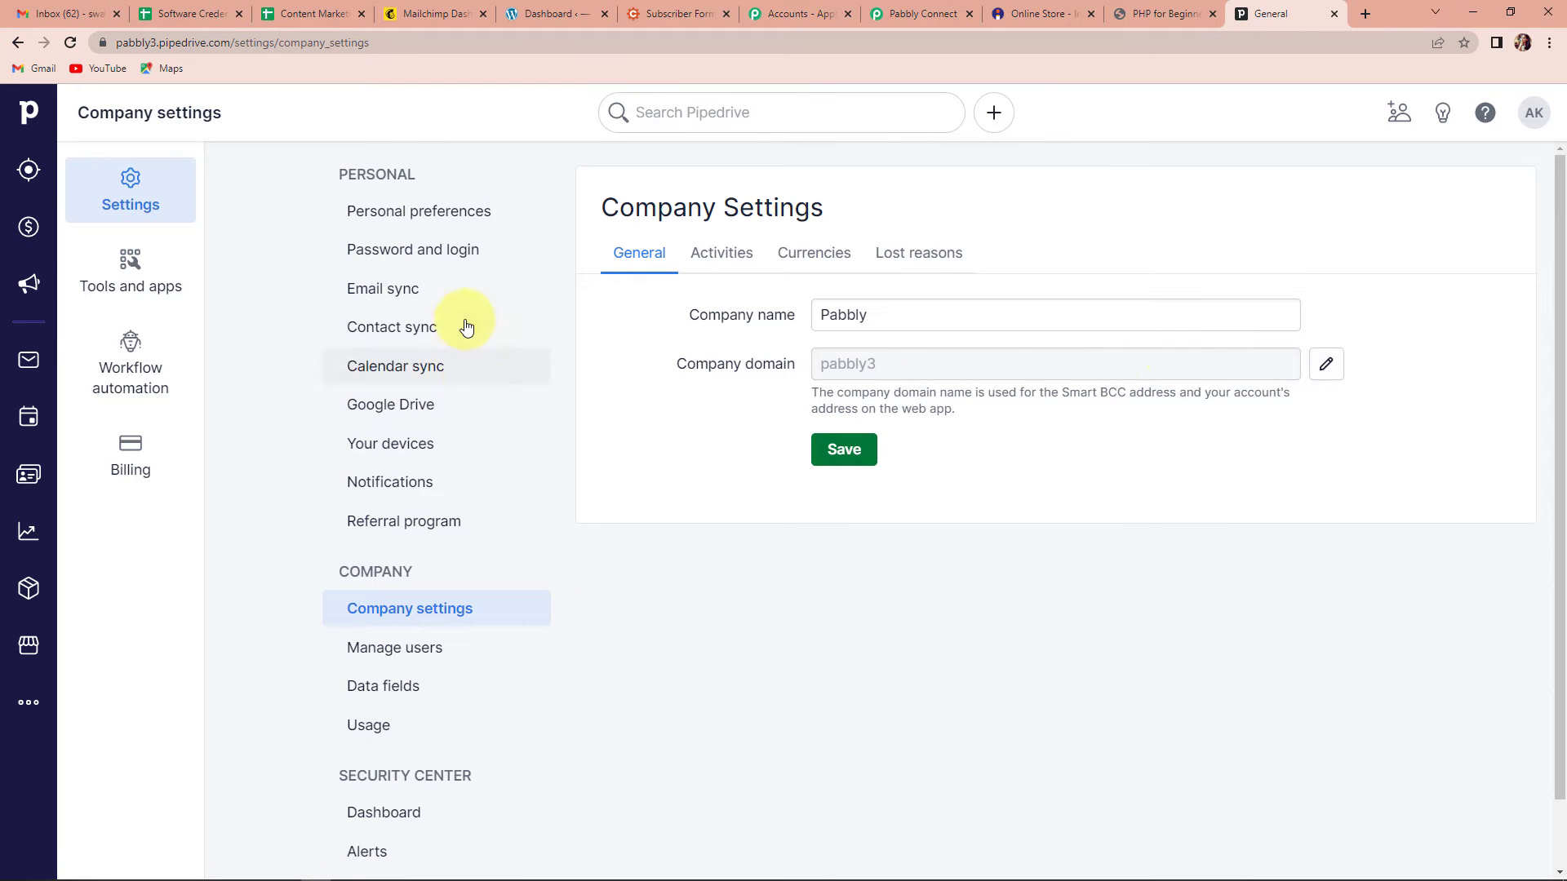
{"action": "left_click", "coordinate": [449, 214]}
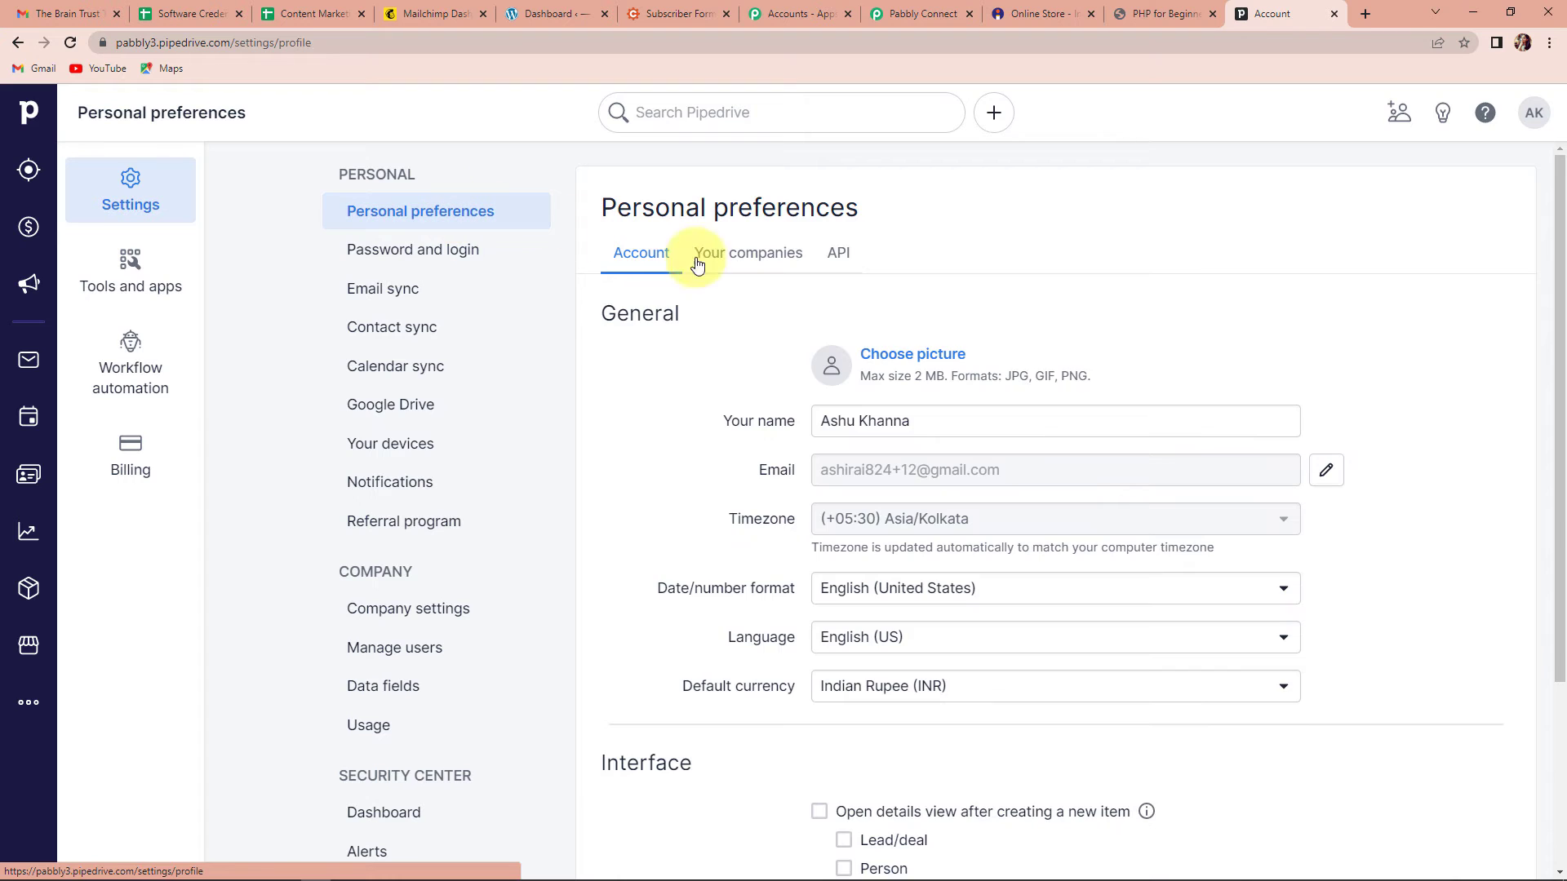
{"action": "left_click", "coordinate": [841, 255]}
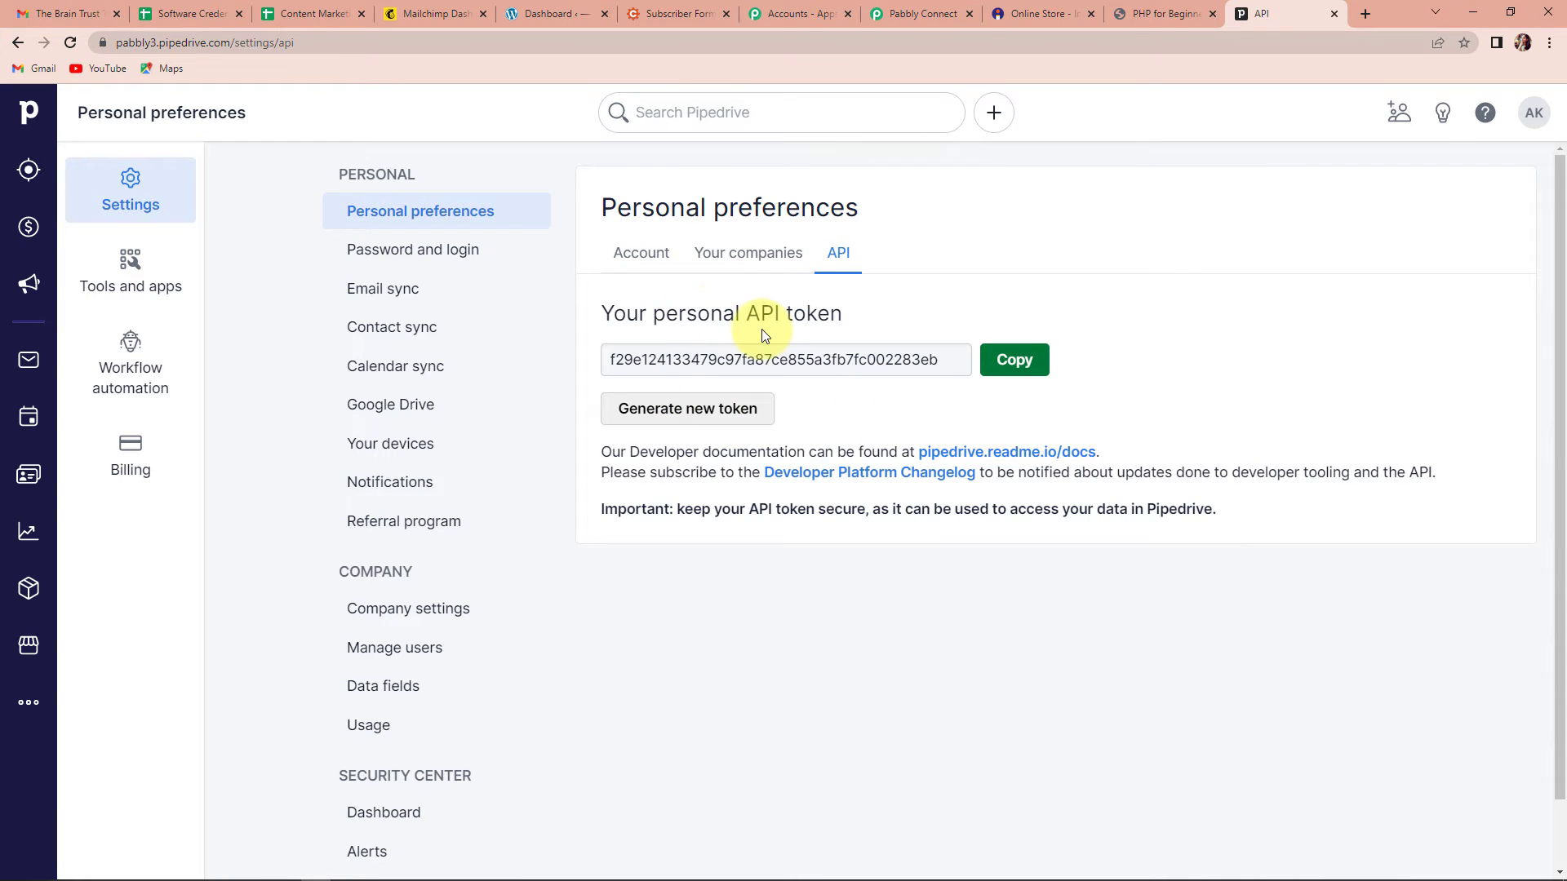
{"action": "left_click", "coordinate": [1030, 359]}
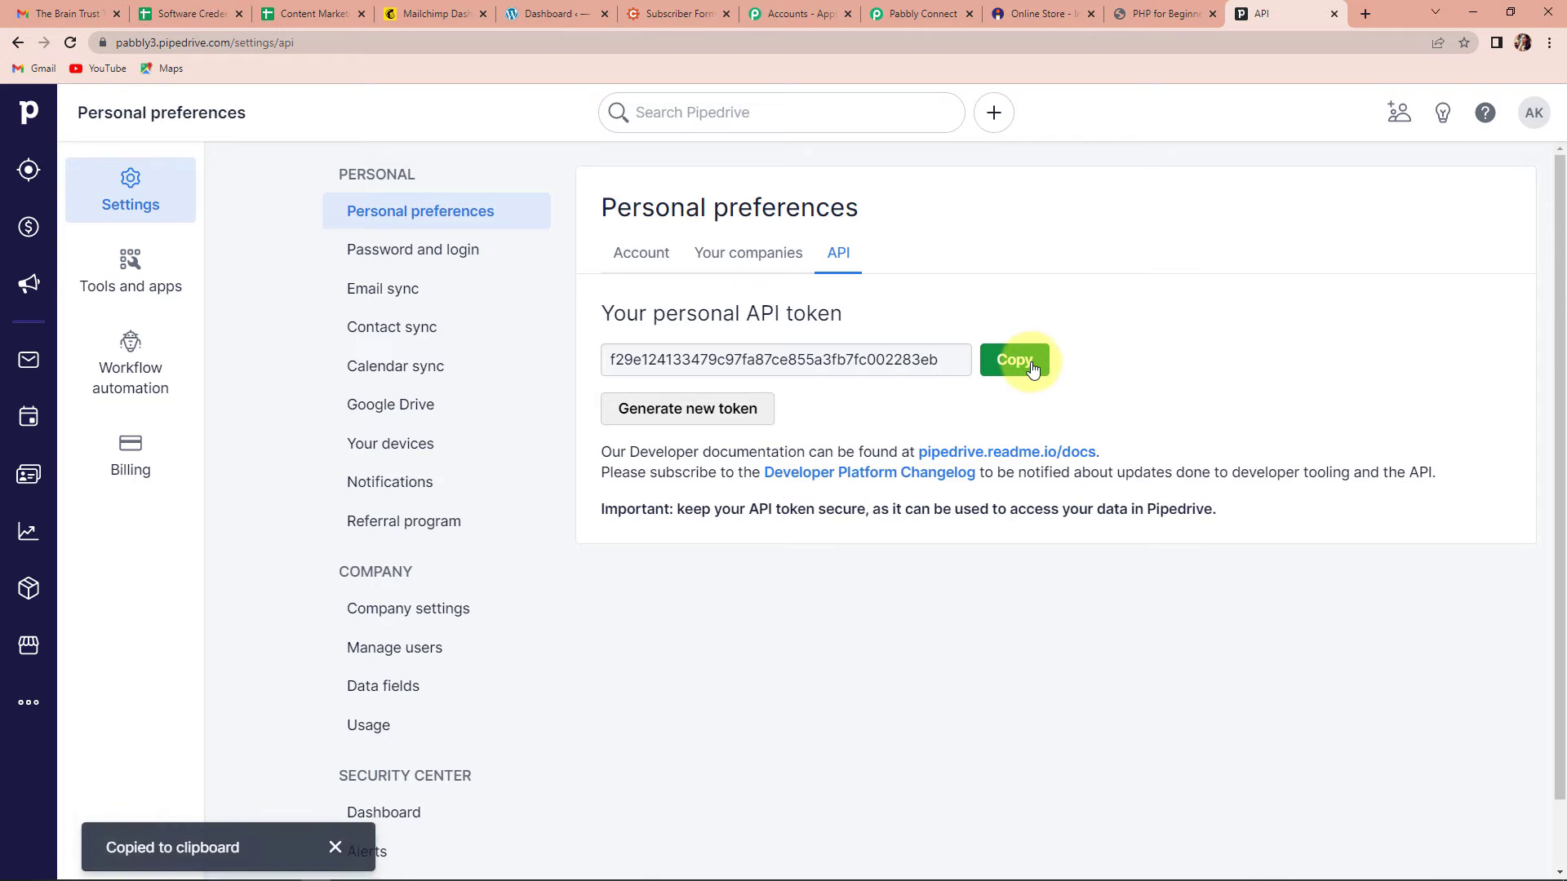
{"action": "left_click", "coordinate": [947, 14]}
{"action": "left_click", "coordinate": [841, 547]}
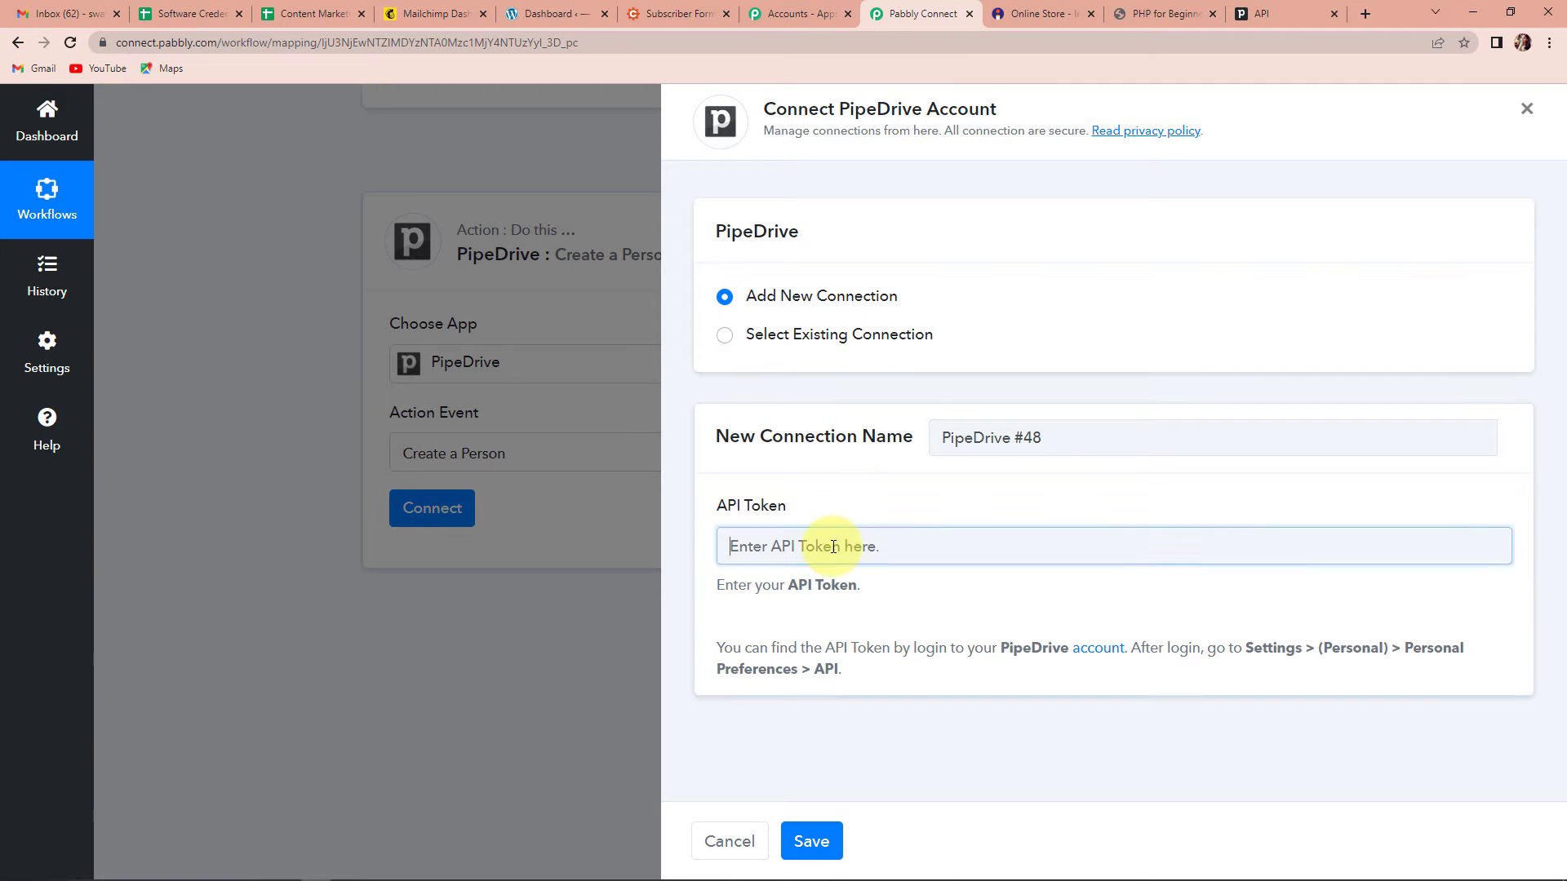
Step: Paste the API token and save the new Pipedrive connection
{"action": "key", "text": "ctrl+v"}
{"action": "left_click", "coordinate": [809, 845]}
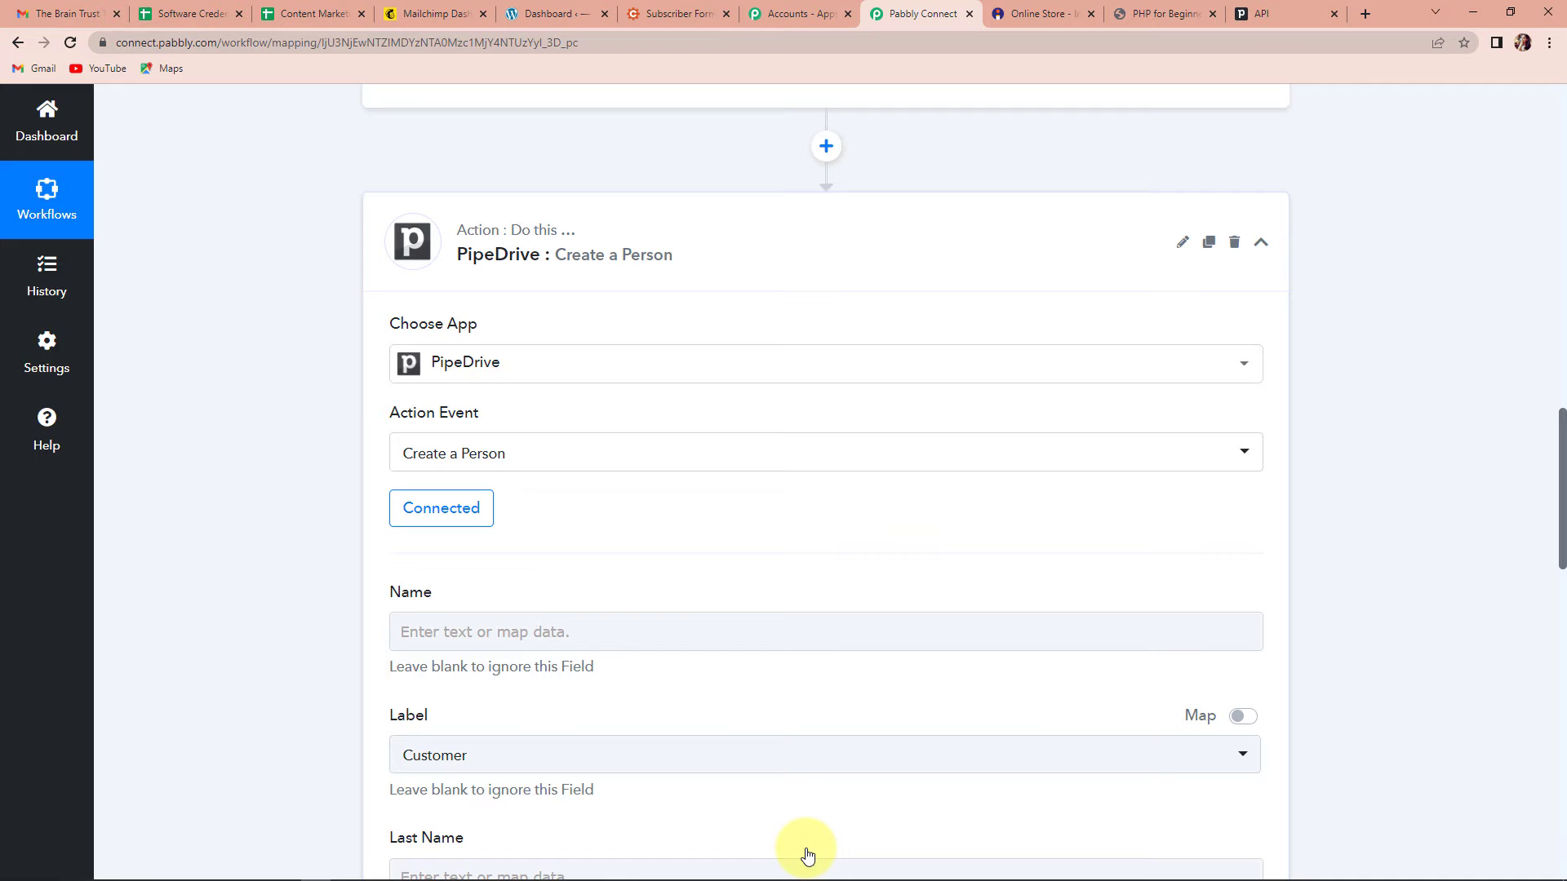
{"action": "scroll", "coordinate": [738, 525], "scroll_direction": "down", "scroll_amount": 5}
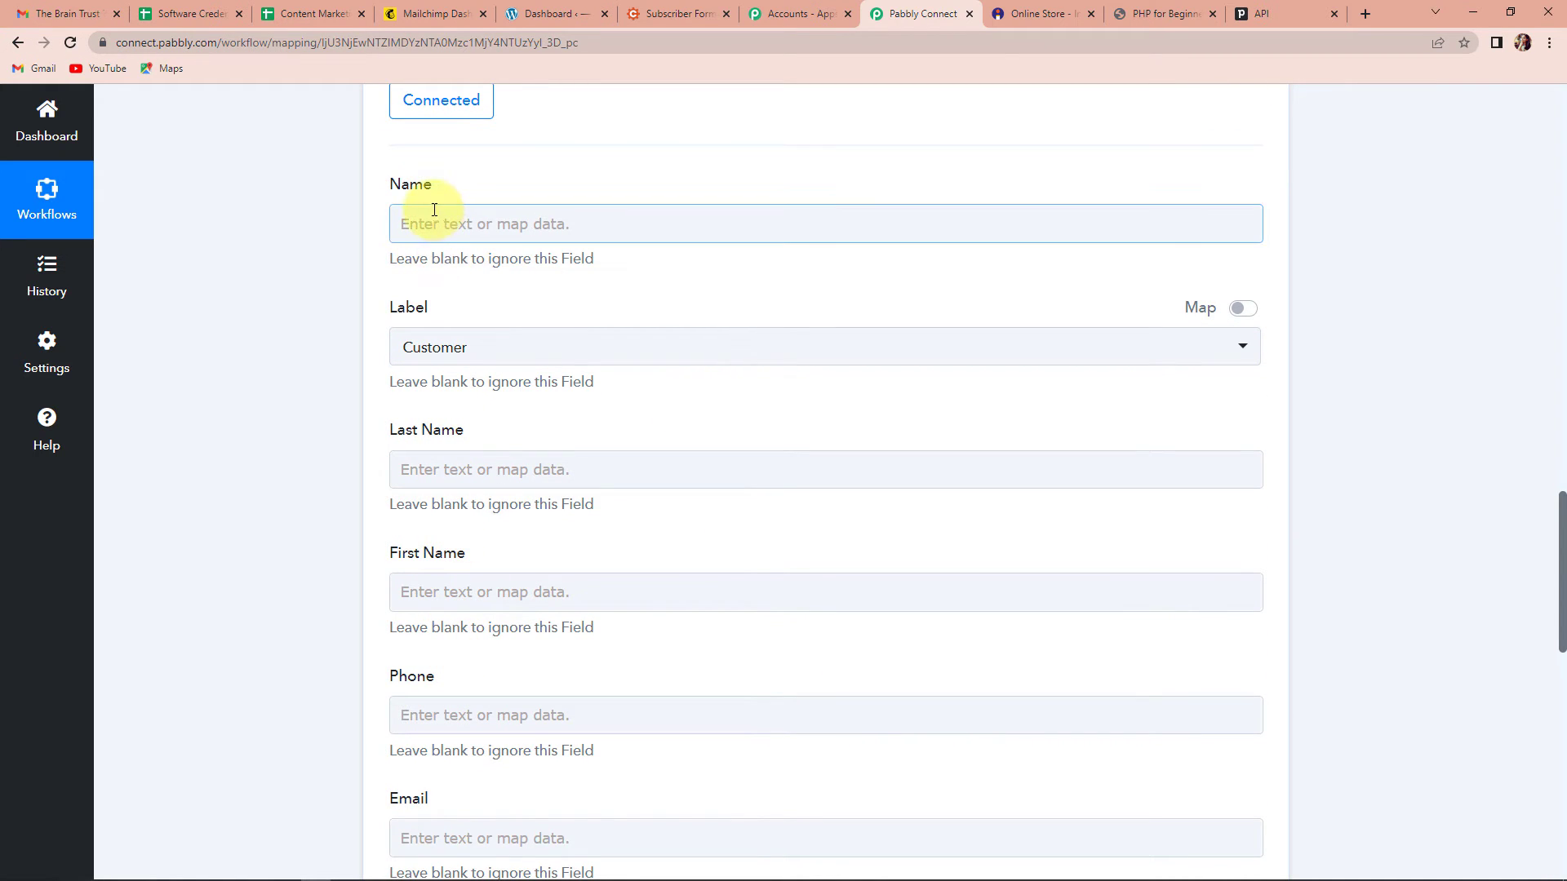
Step: Map Buyer Name from '1. Instamojo: New Sale' into the person's Name field
{"action": "left_click", "coordinate": [457, 592]}
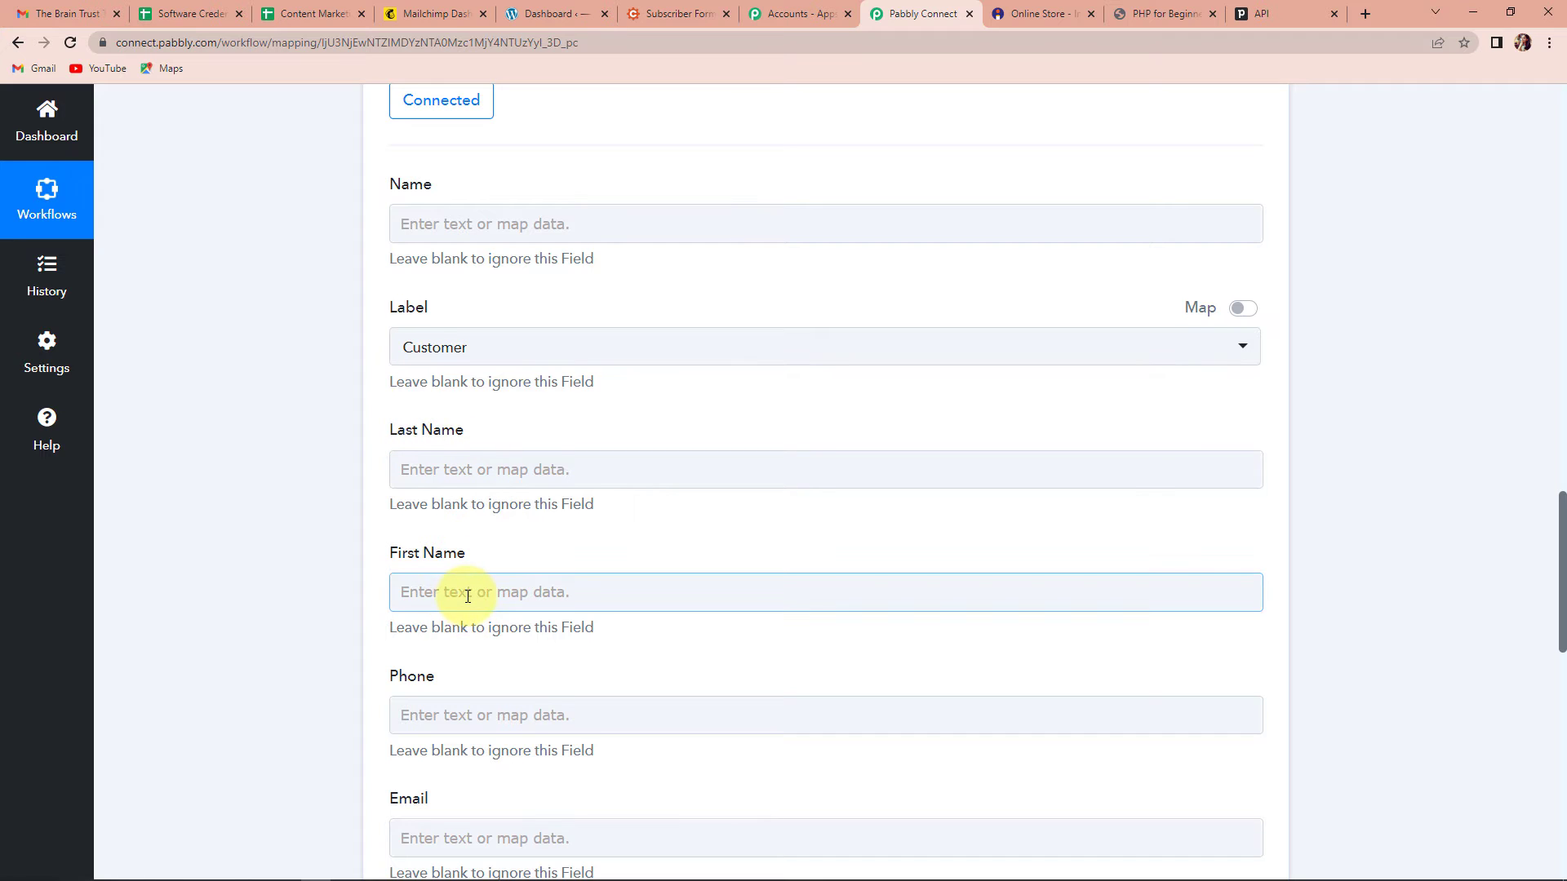
{"action": "scroll", "coordinate": [466, 594], "scroll_direction": "down", "scroll_amount": 2}
{"action": "scroll", "coordinate": [467, 596], "scroll_direction": "down", "scroll_amount": 7}
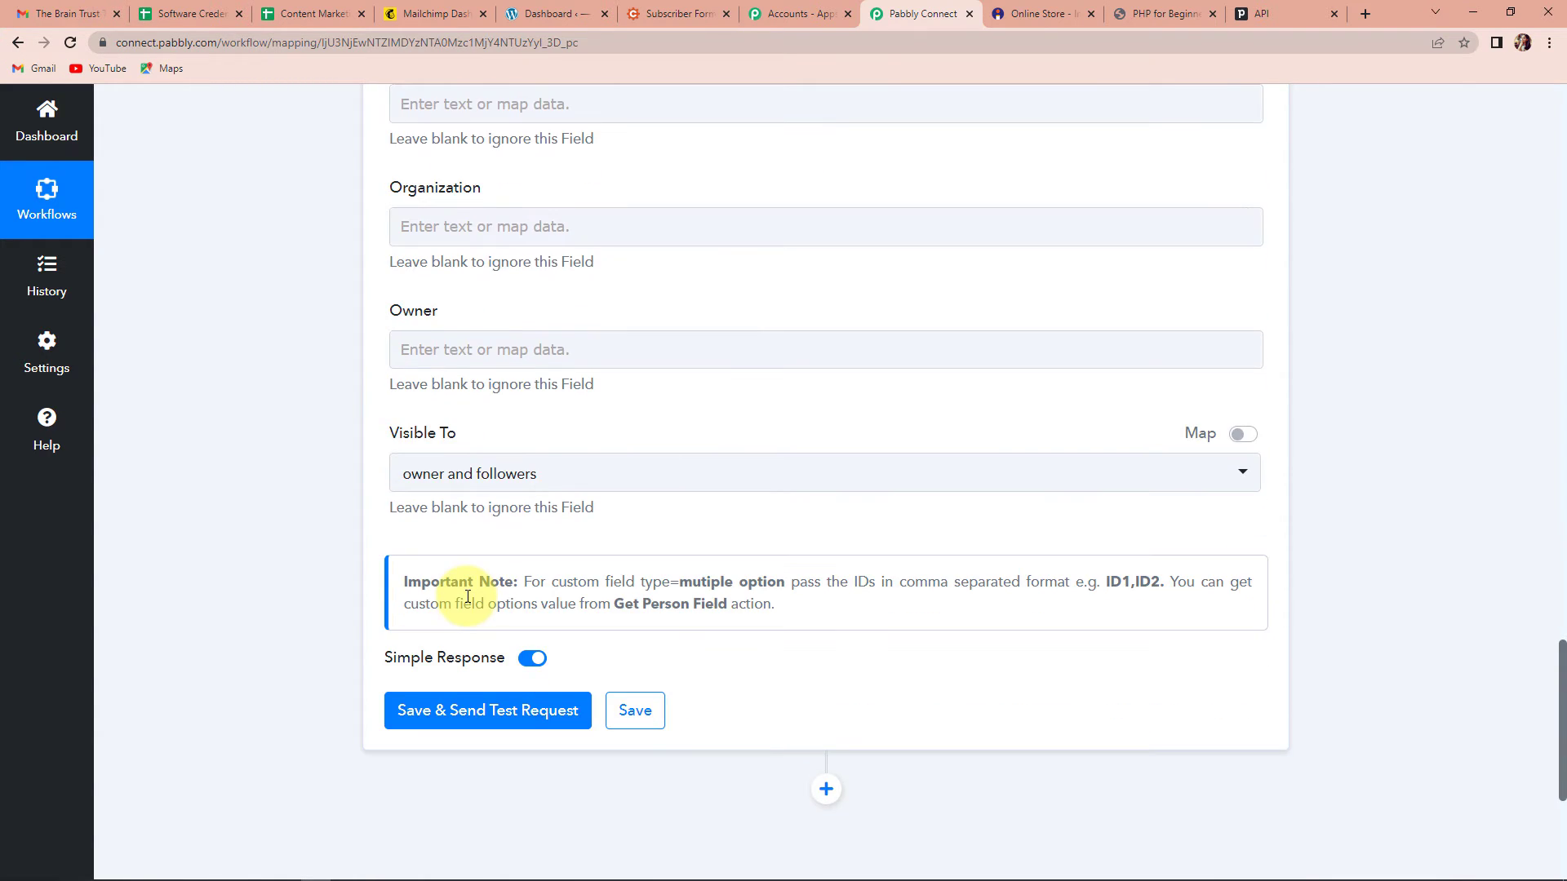
{"action": "scroll", "coordinate": [468, 596], "scroll_direction": "up", "scroll_amount": 11}
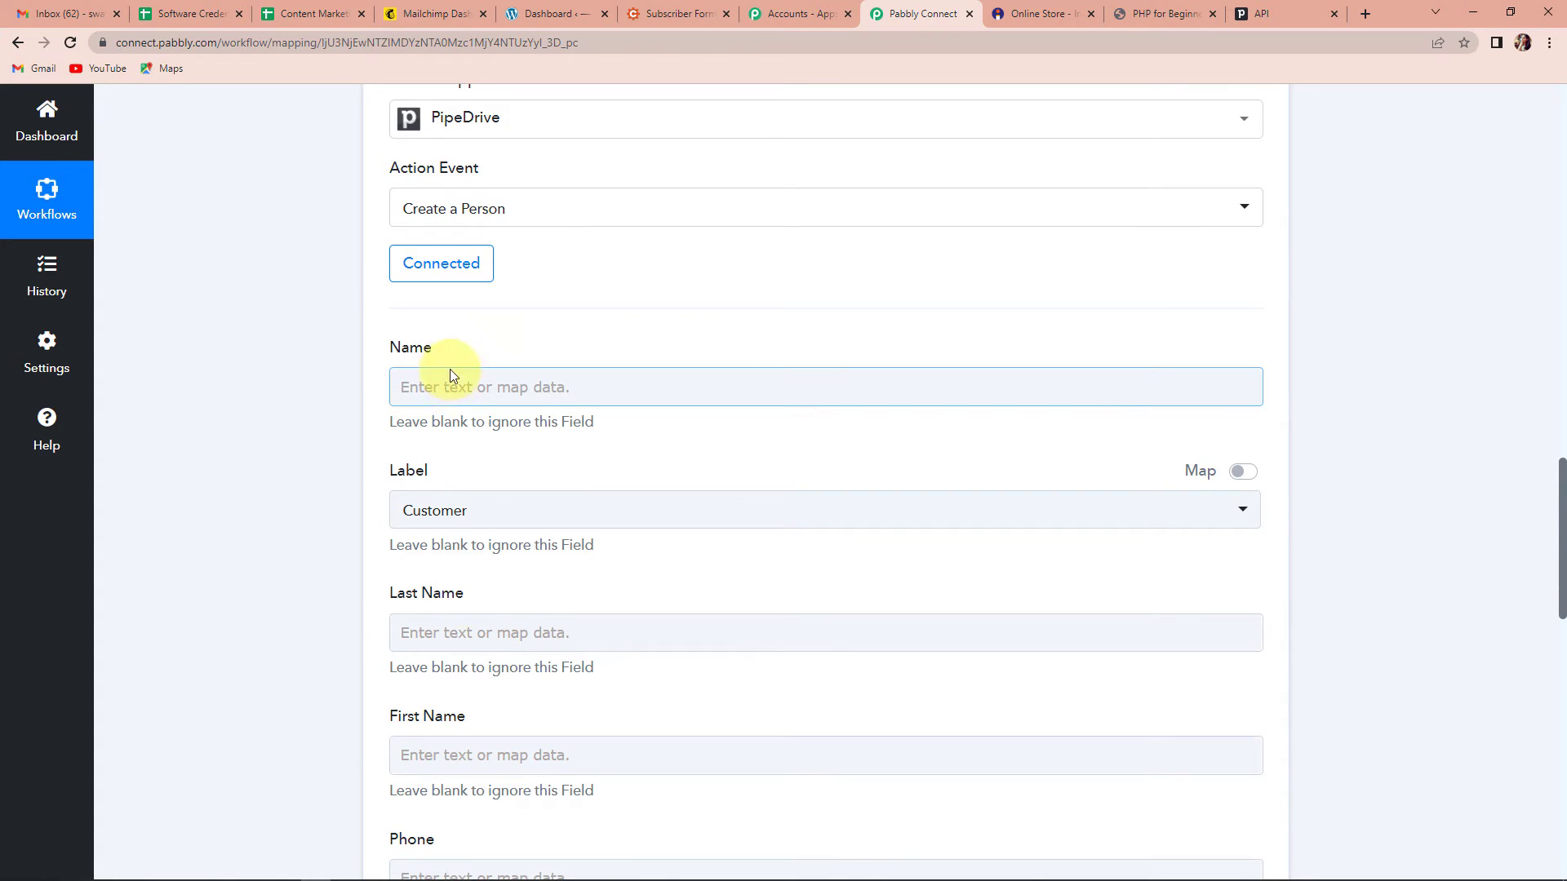
{"action": "left_click", "coordinate": [458, 387]}
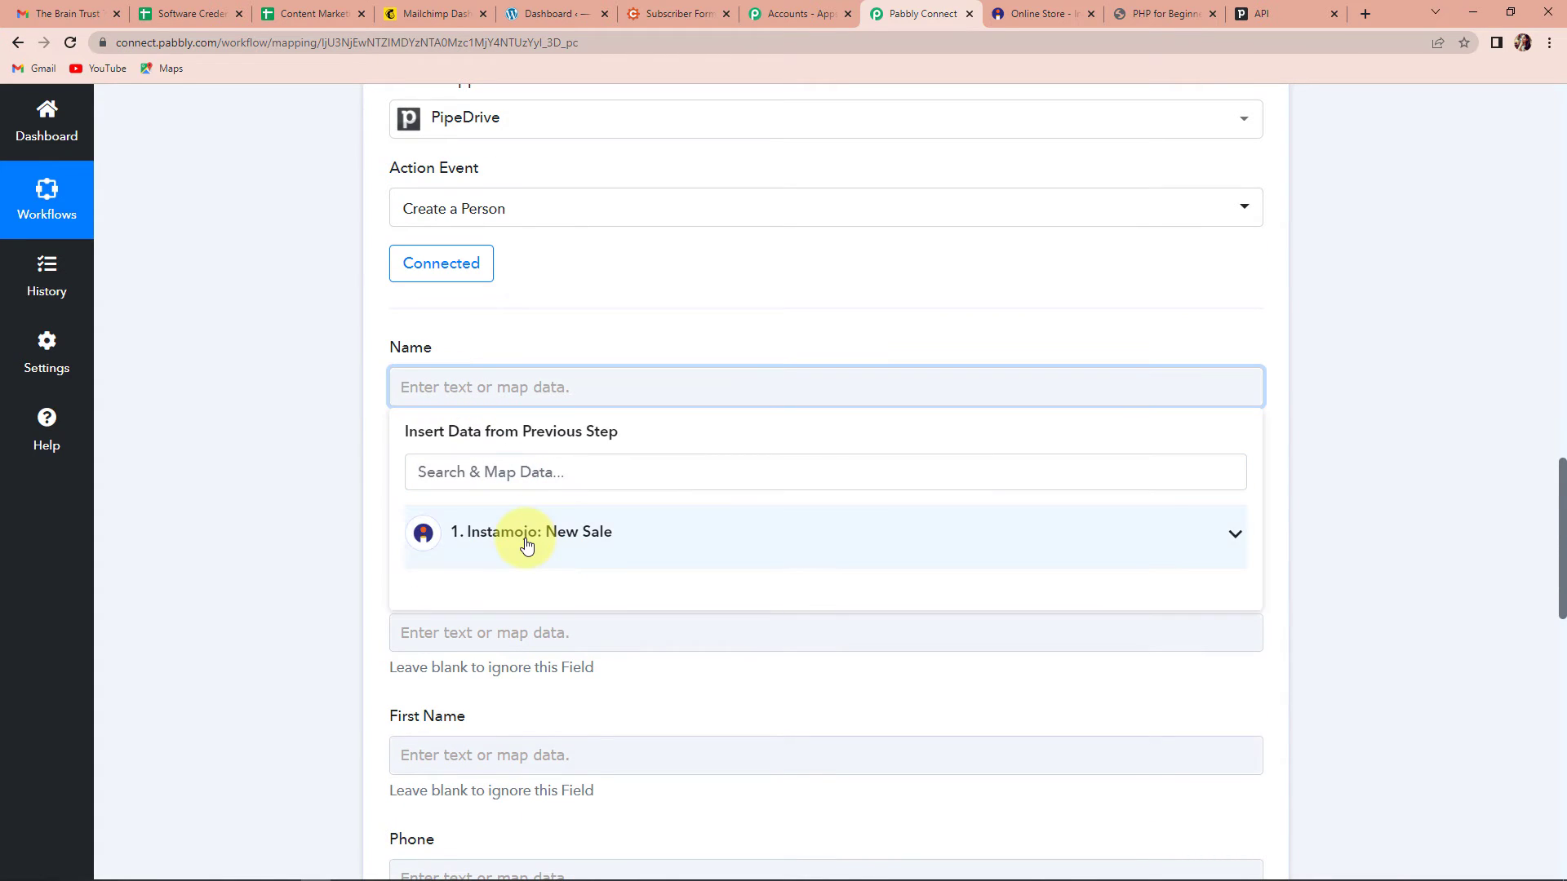
{"action": "left_click", "coordinate": [526, 535]}
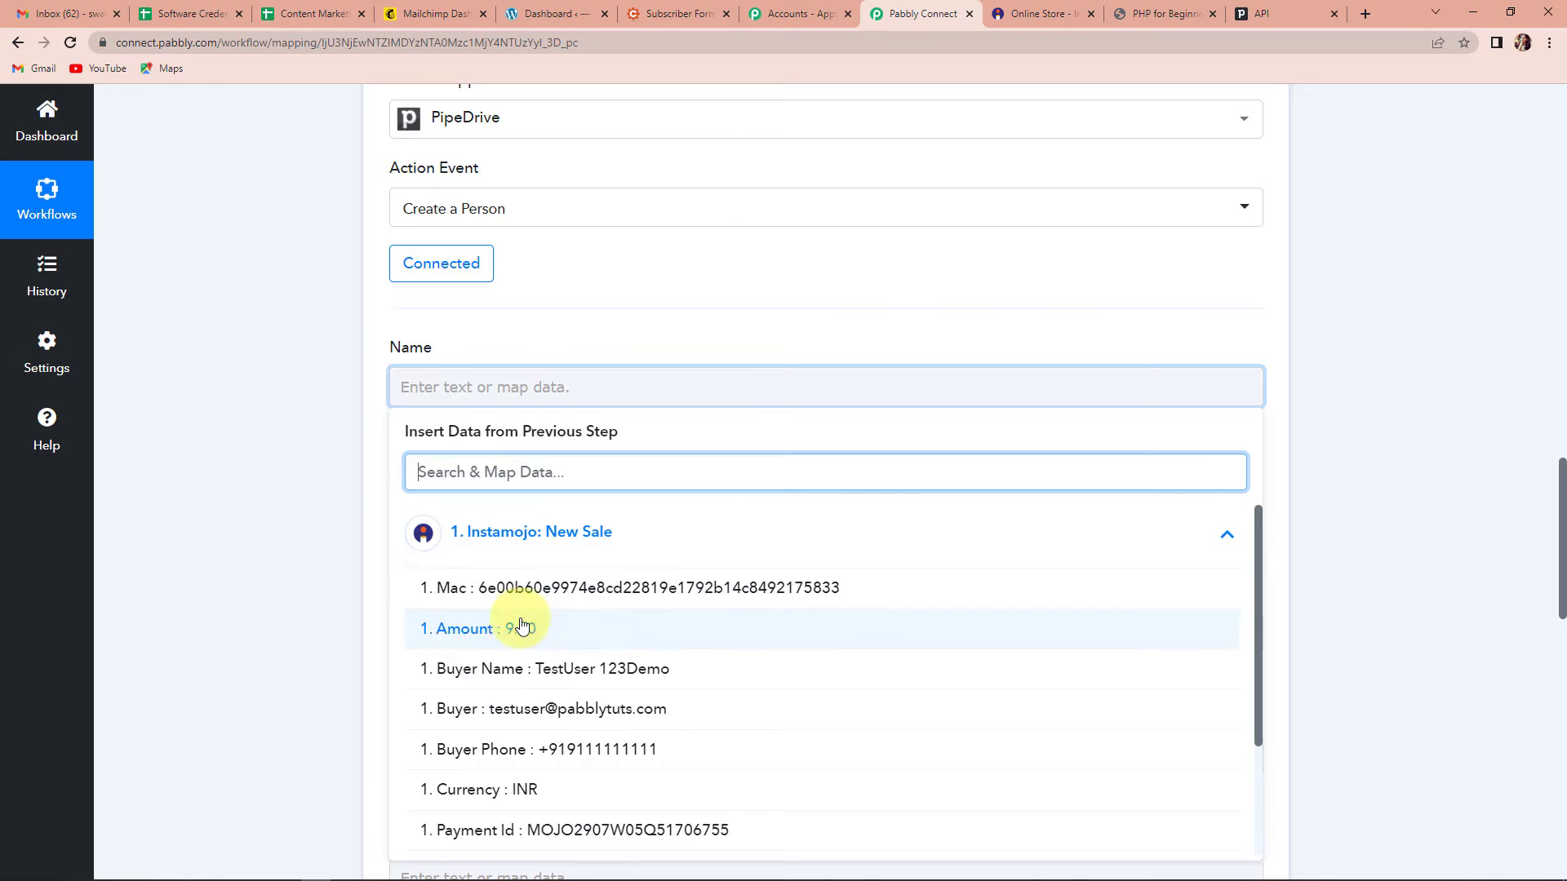
{"action": "left_click", "coordinate": [514, 670]}
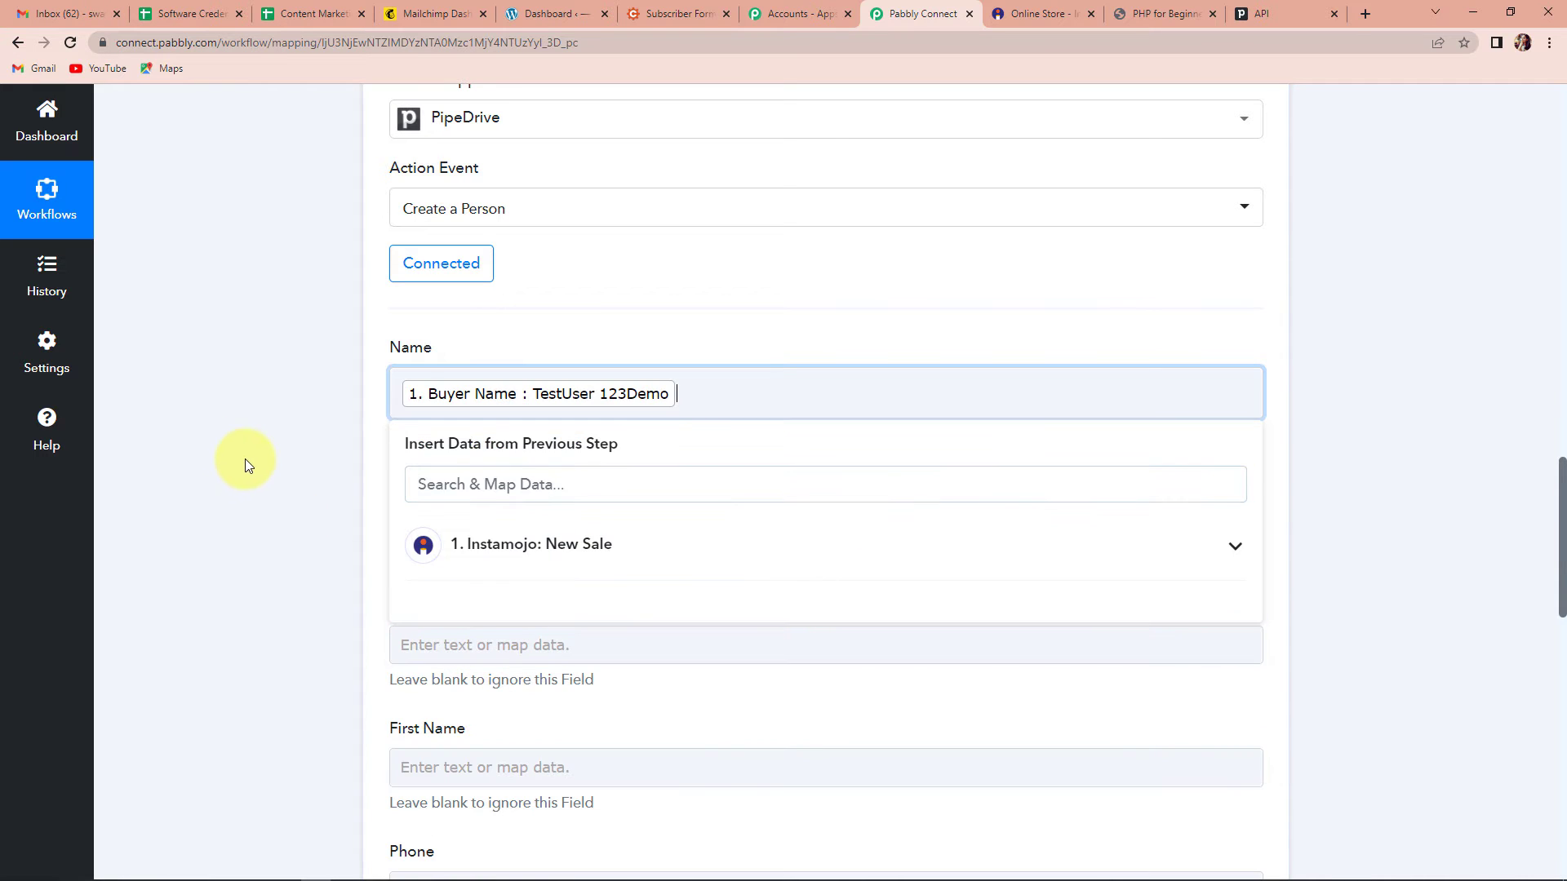
{"action": "left_click", "coordinate": [232, 446]}
{"action": "scroll", "coordinate": [231, 446], "scroll_direction": "down", "scroll_amount": 2}
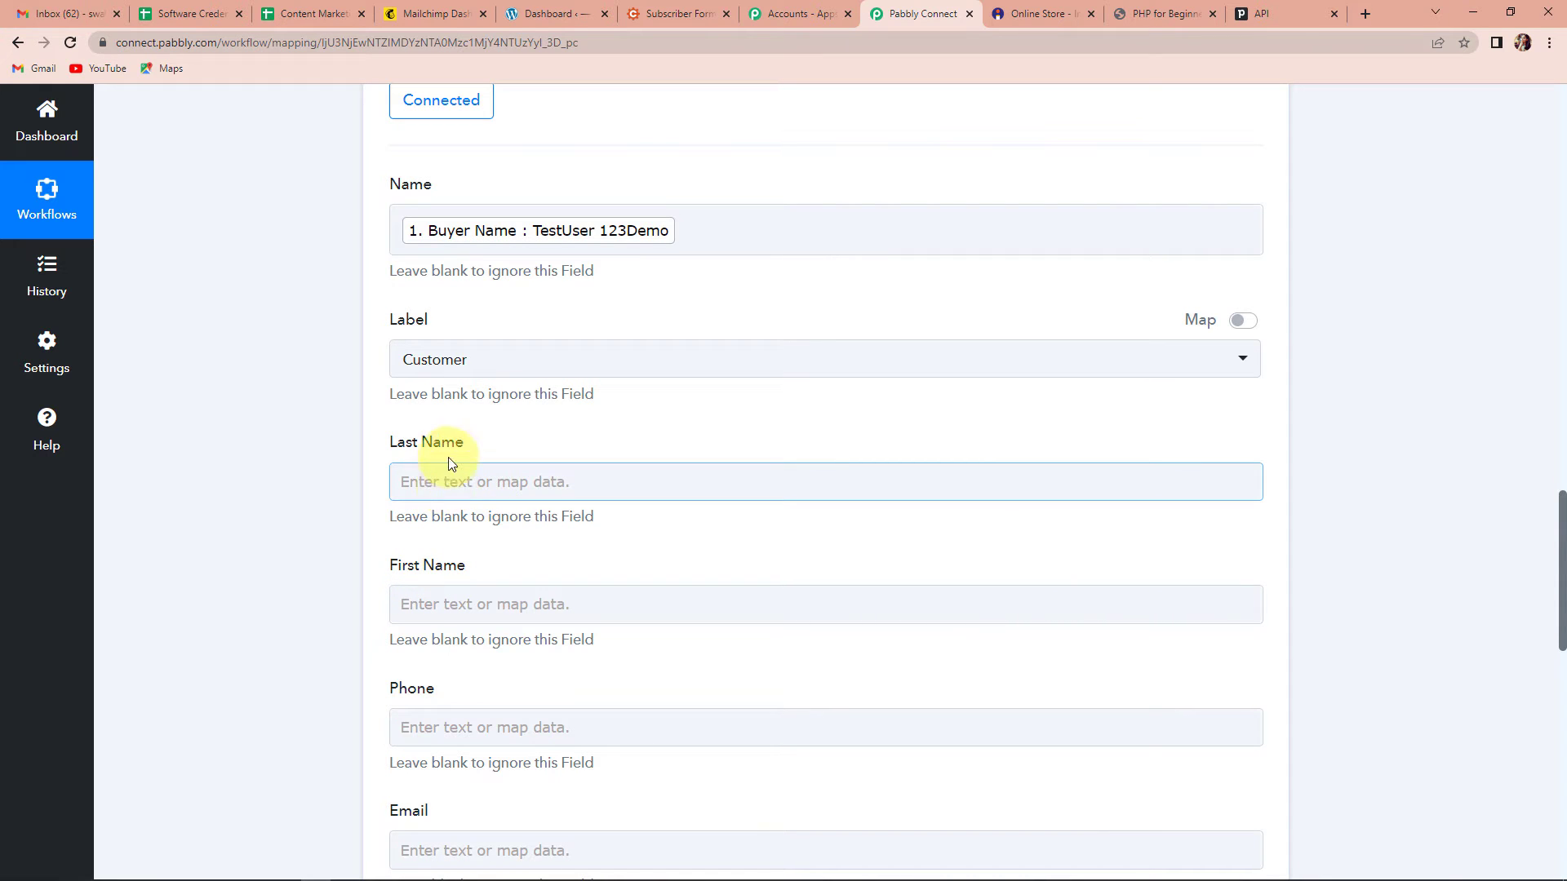
{"action": "scroll", "coordinate": [825, 473], "scroll_direction": "up", "scroll_amount": 8}
Step: Insert a Text Formatter by Pabbly step after the Instamojo trigger and connect its Split Text action
{"action": "scroll", "coordinate": [825, 479], "scroll_direction": "up", "scroll_amount": 3}
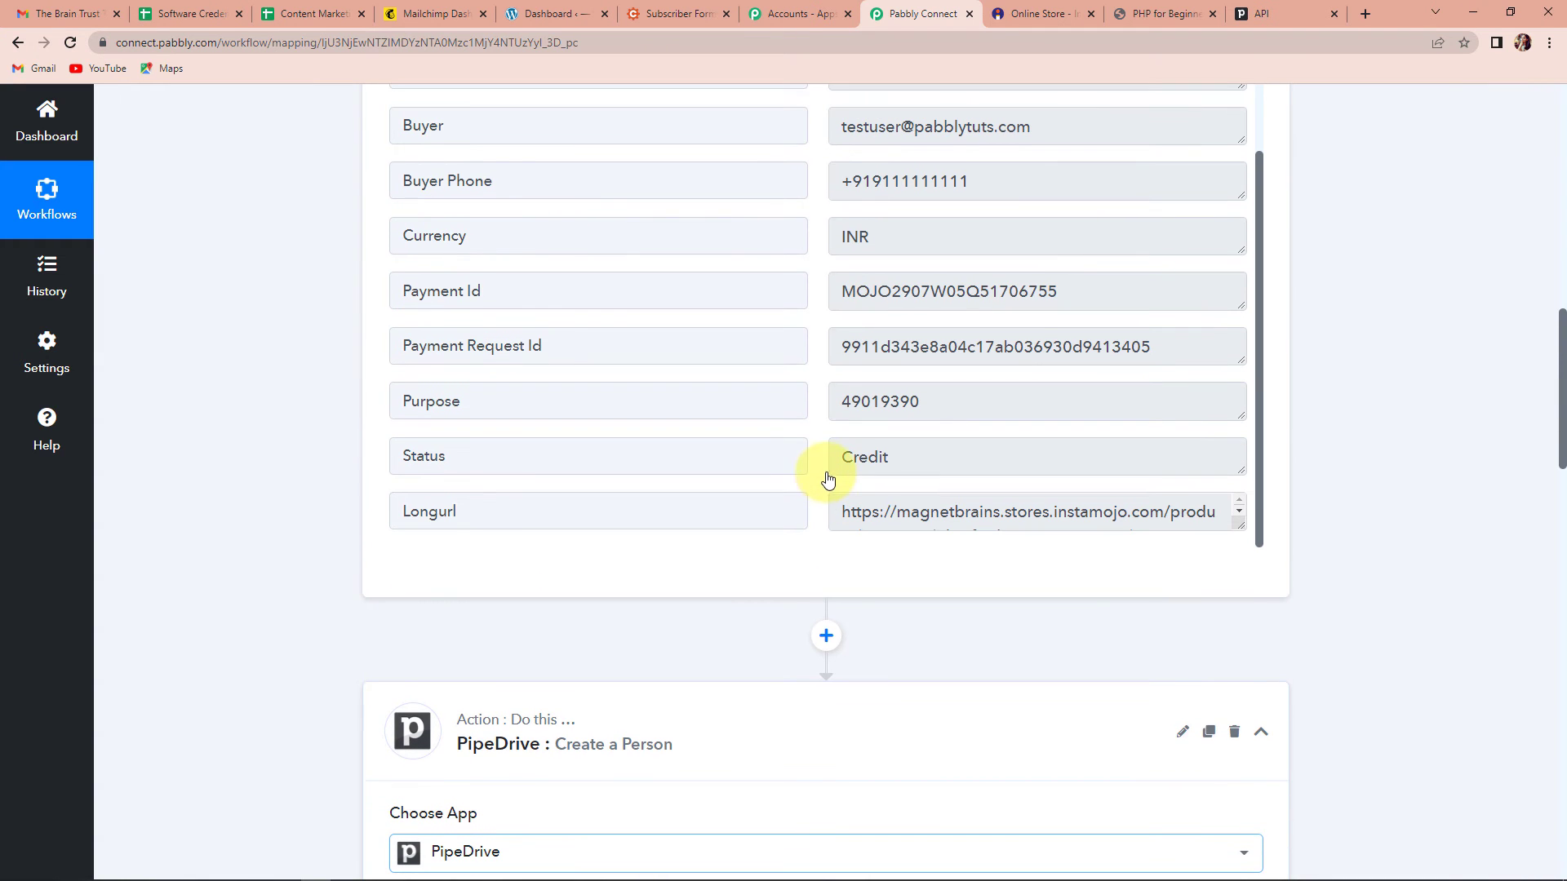
{"action": "scroll", "coordinate": [973, 266], "scroll_direction": "up", "scroll_amount": 2}
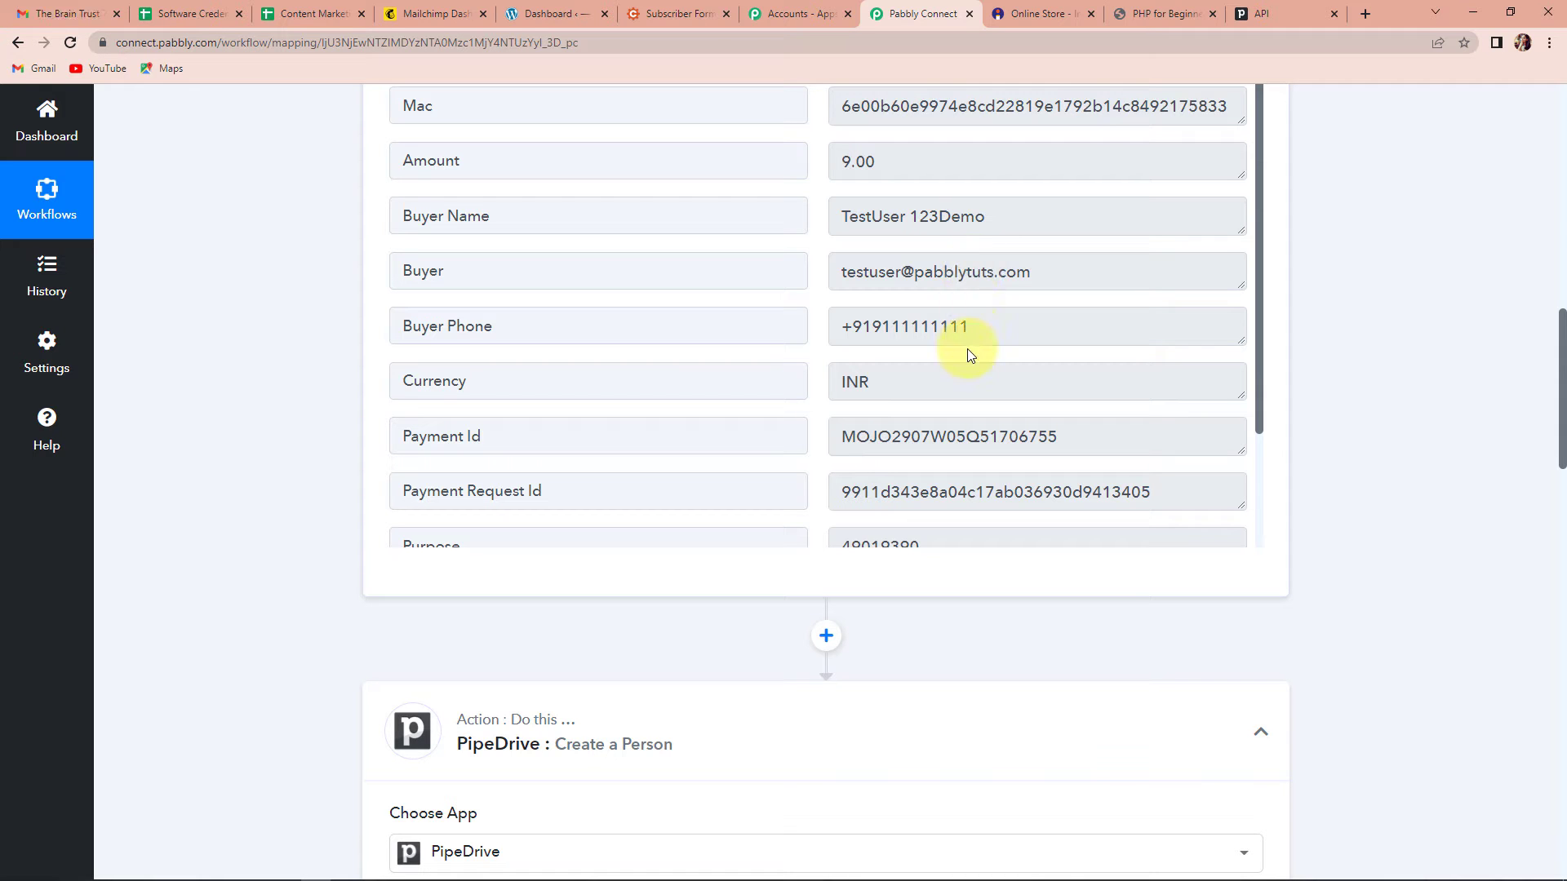
{"action": "scroll", "coordinate": [966, 354], "scroll_direction": "down", "scroll_amount": 2}
{"action": "left_click", "coordinate": [825, 636]}
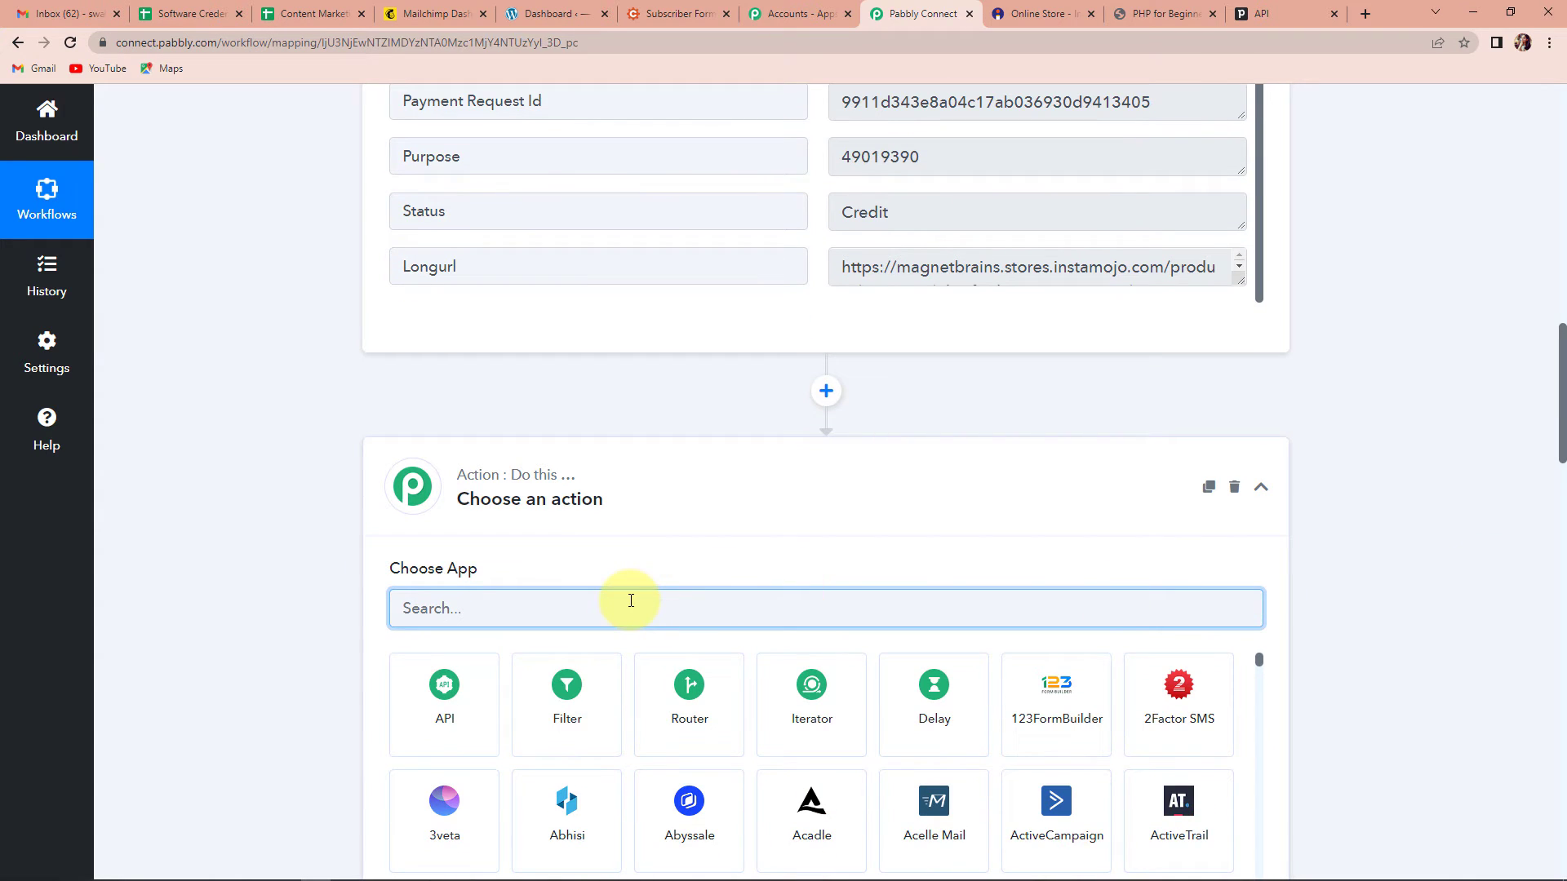
{"action": "type", "text": "text"}
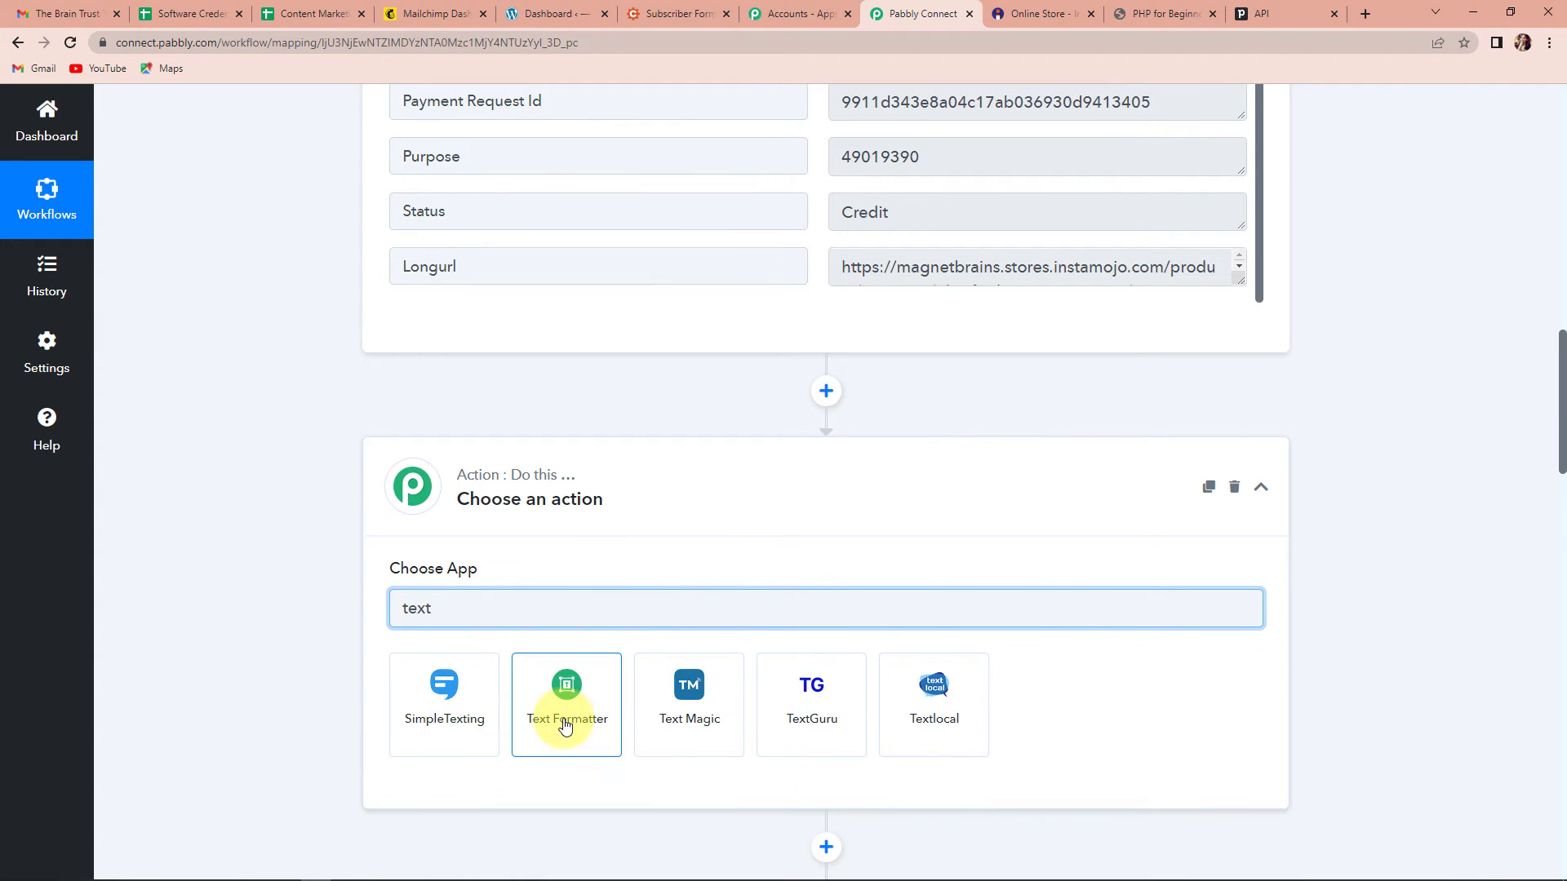
{"action": "left_click", "coordinate": [563, 709]}
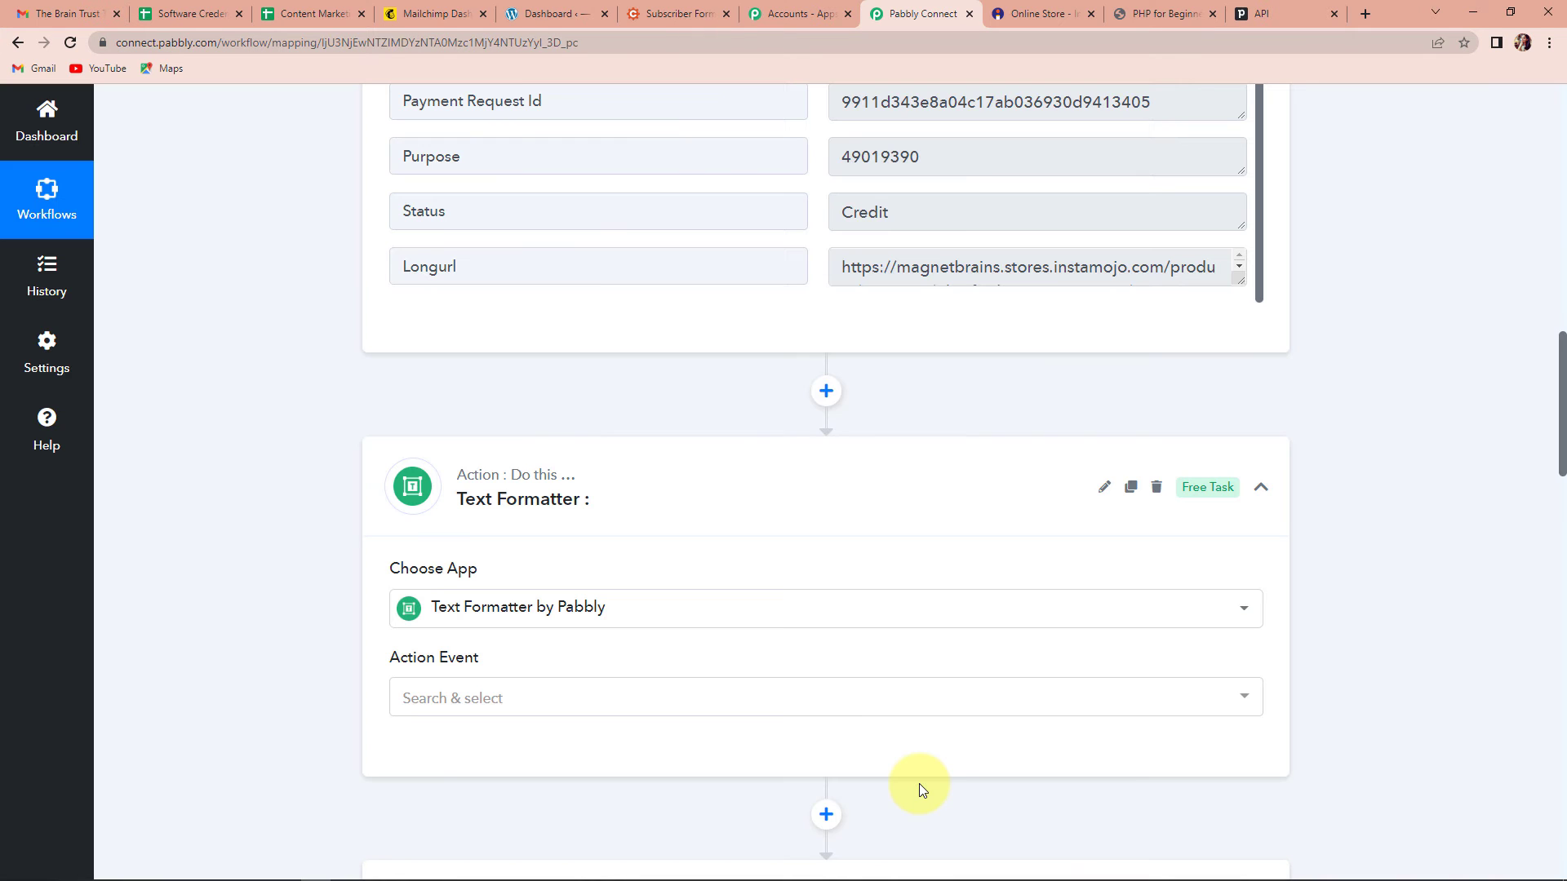
{"action": "left_click", "coordinate": [491, 711]}
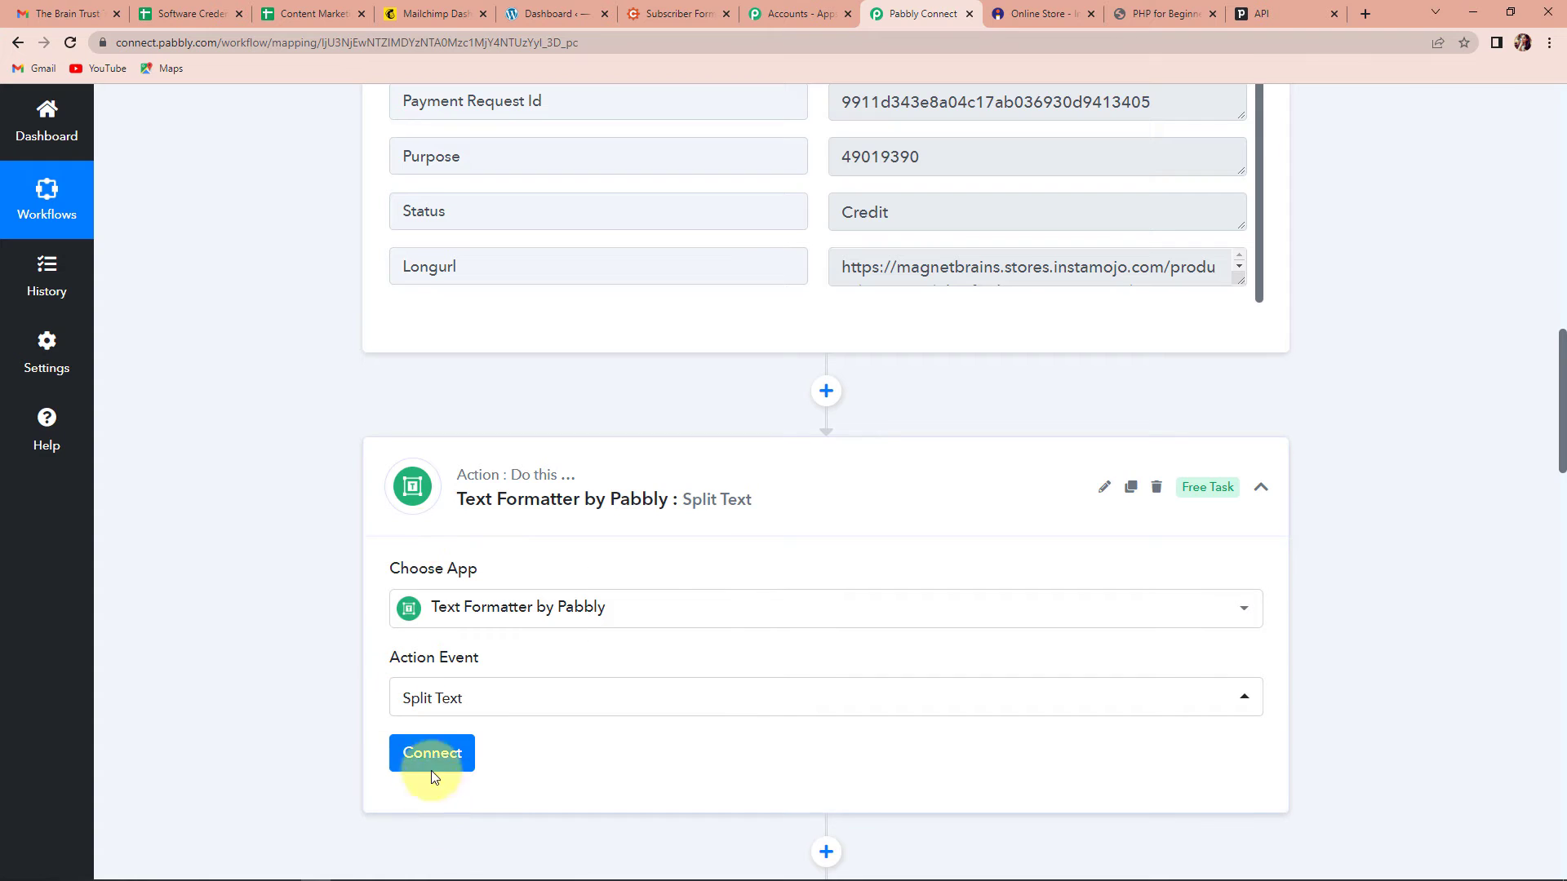
{"action": "left_click", "coordinate": [432, 766]}
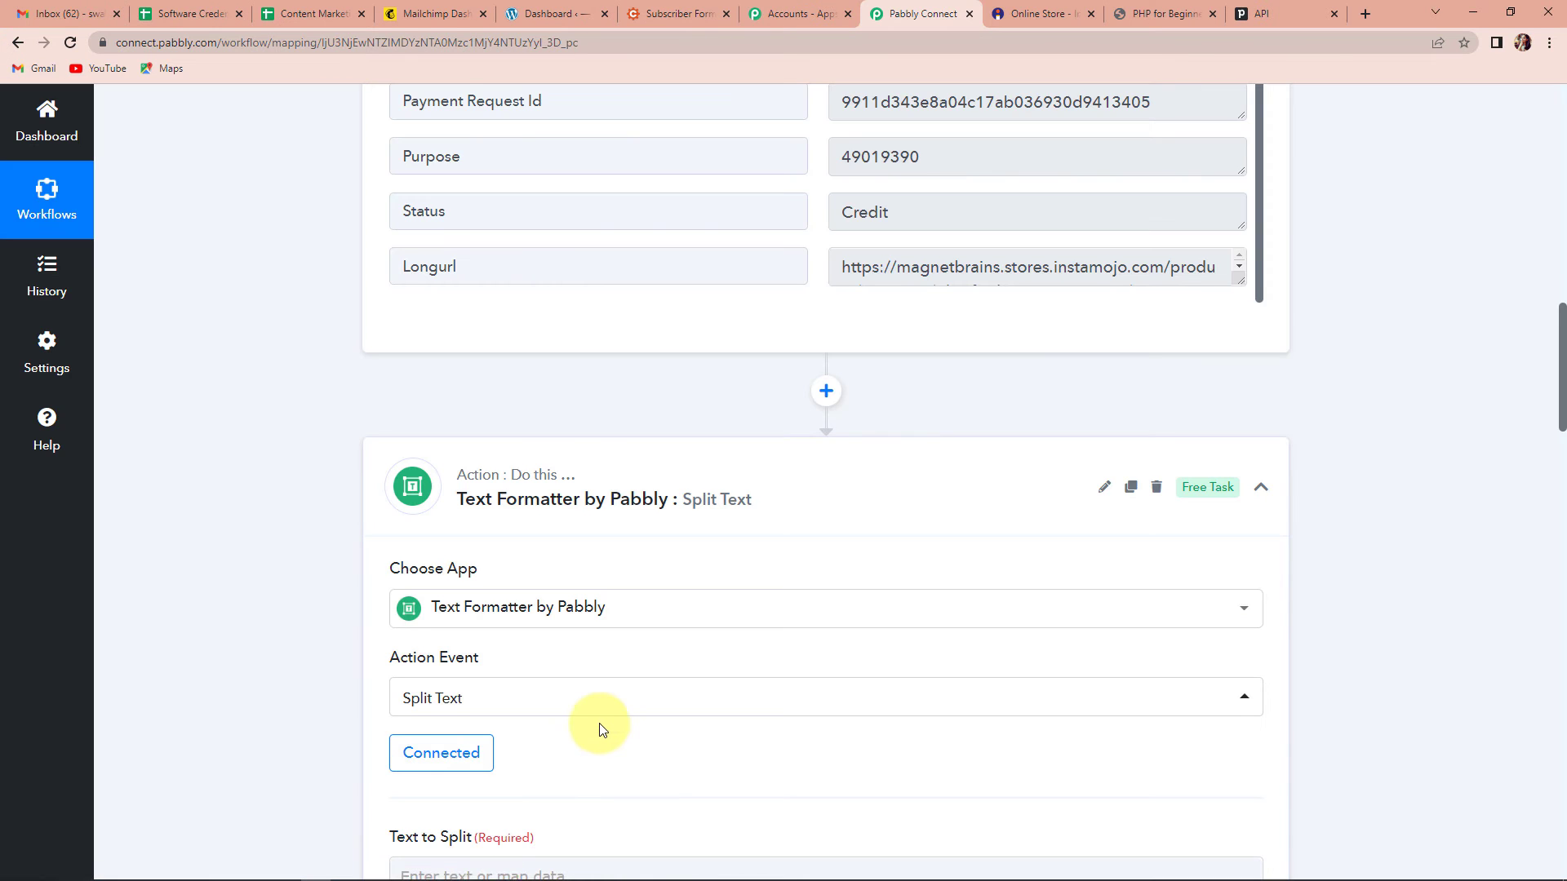
{"action": "scroll", "coordinate": [602, 727], "scroll_direction": "down", "scroll_amount": 5}
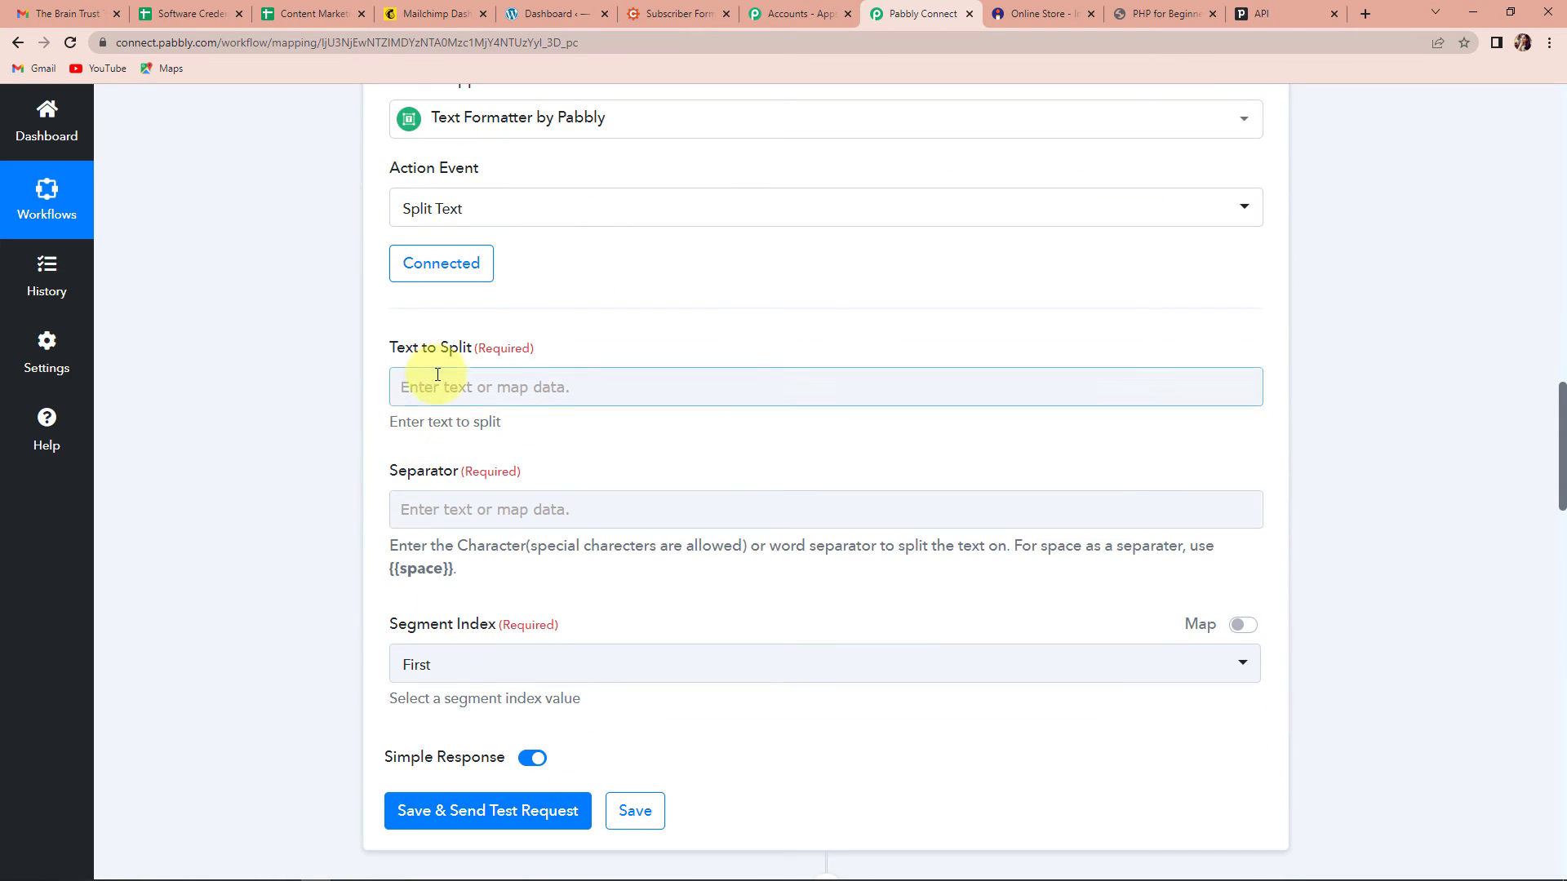
Step: Map the Instamojo Buyer Name into Text to Split
{"action": "left_click", "coordinate": [437, 377]}
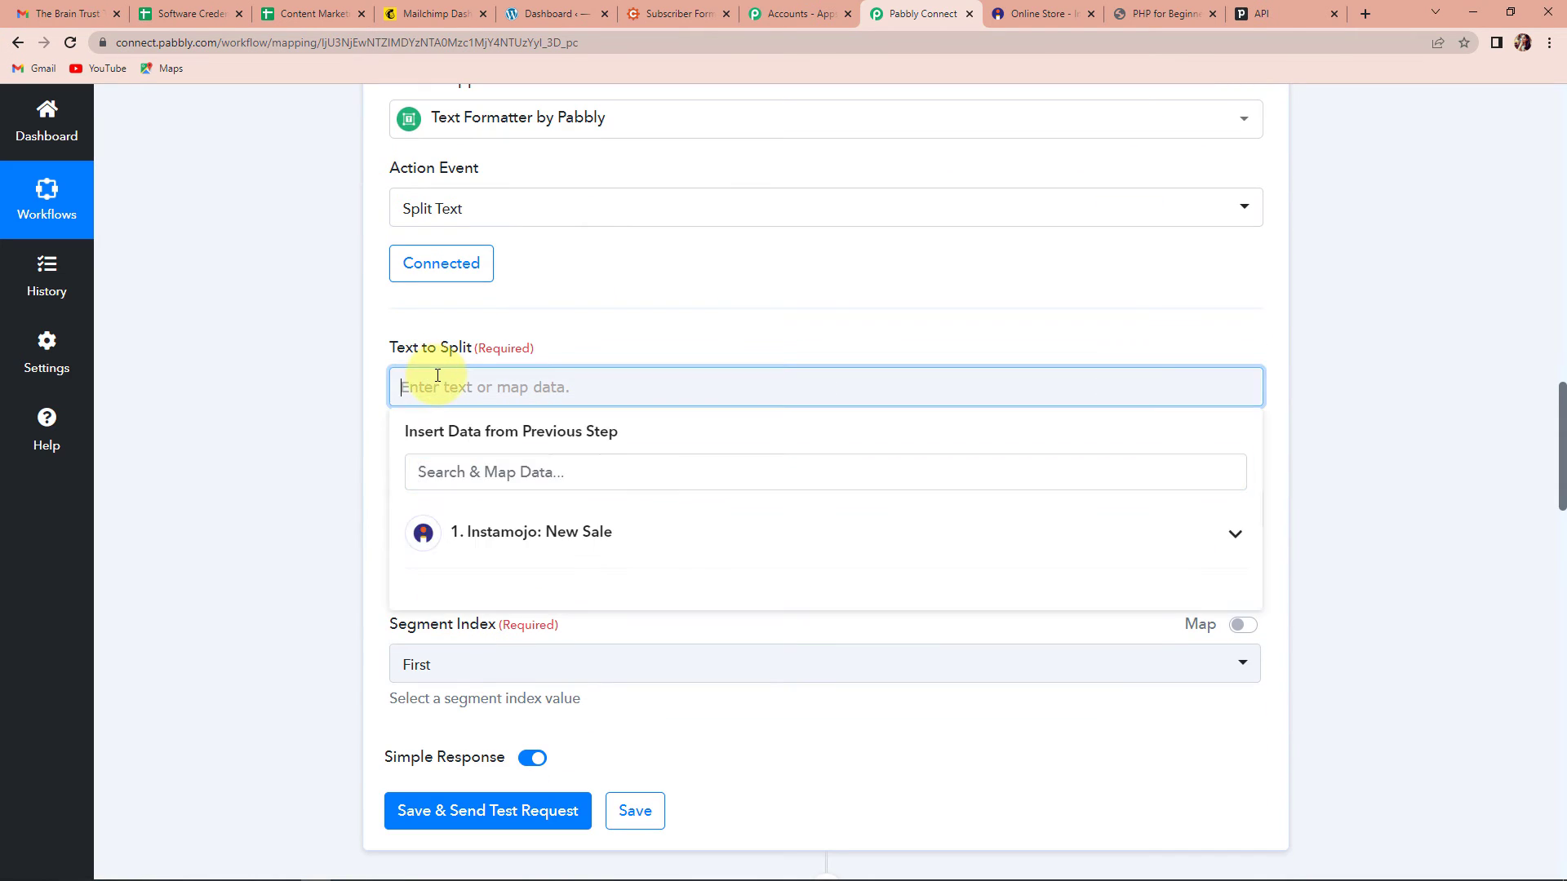
{"action": "left_click", "coordinate": [482, 541]}
{"action": "left_click", "coordinate": [480, 671]}
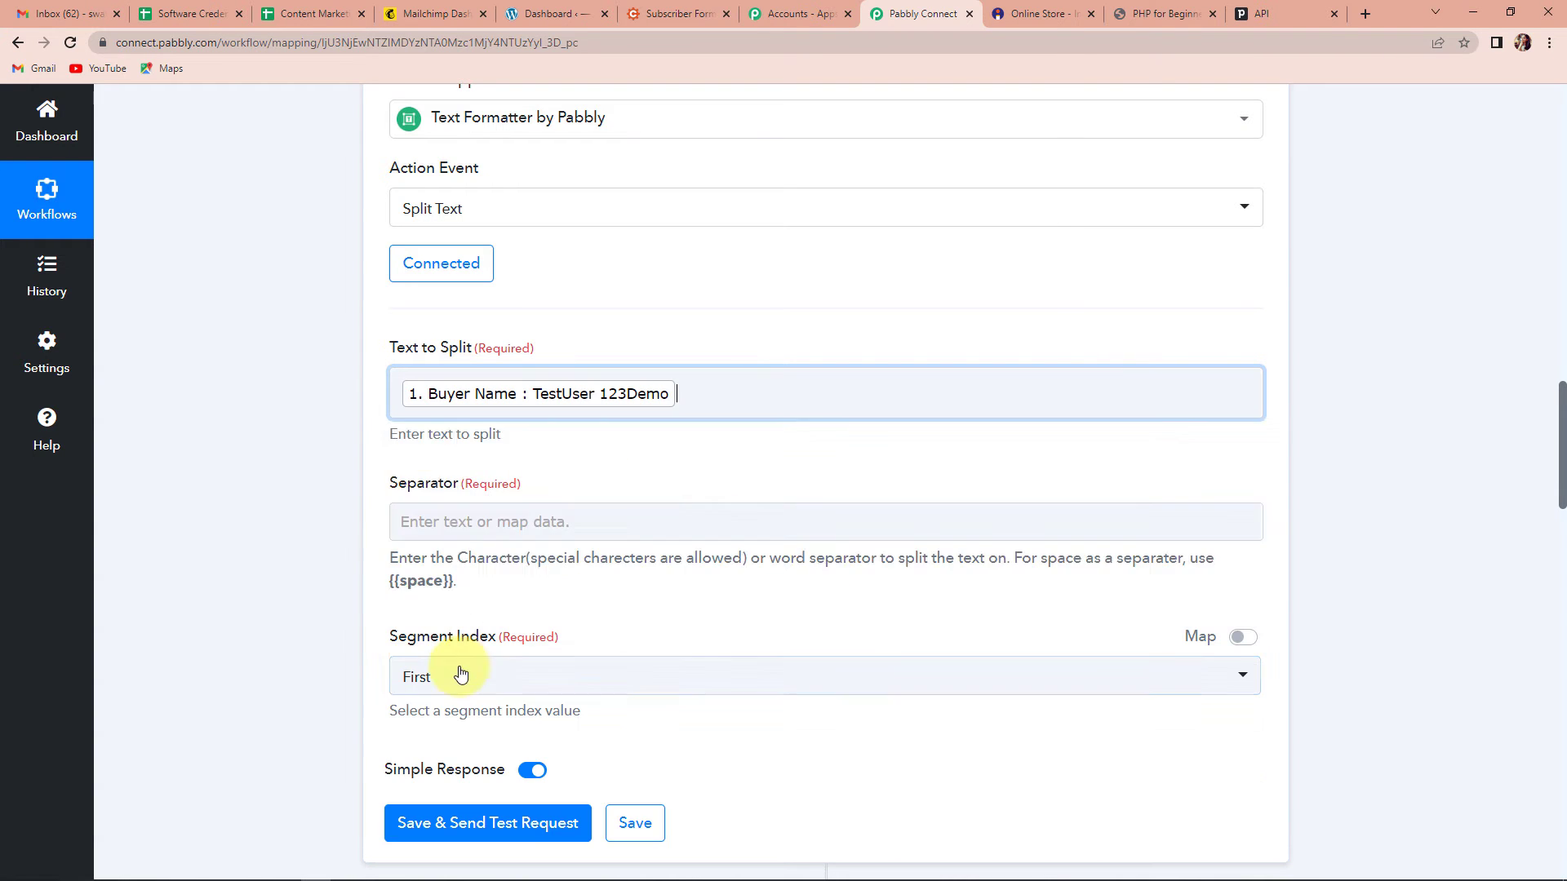
{"action": "left_click", "coordinate": [238, 541]}
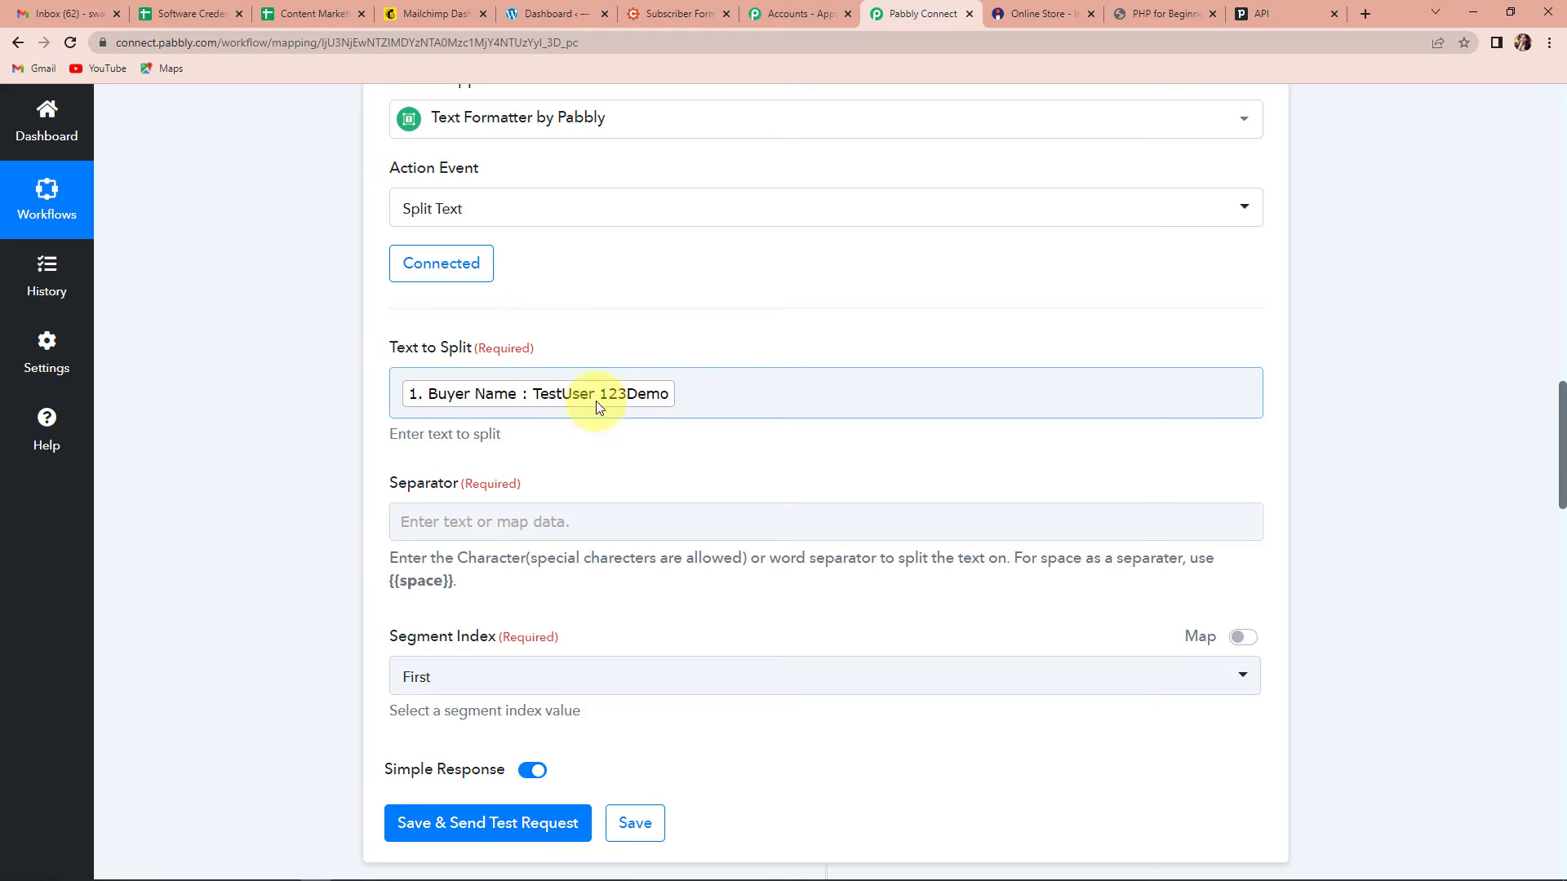
Step: Use {{space}} as Separator and Segment Index All, then save and test, getting TestUser and 123Demo
{"action": "left_click", "coordinate": [494, 521]}
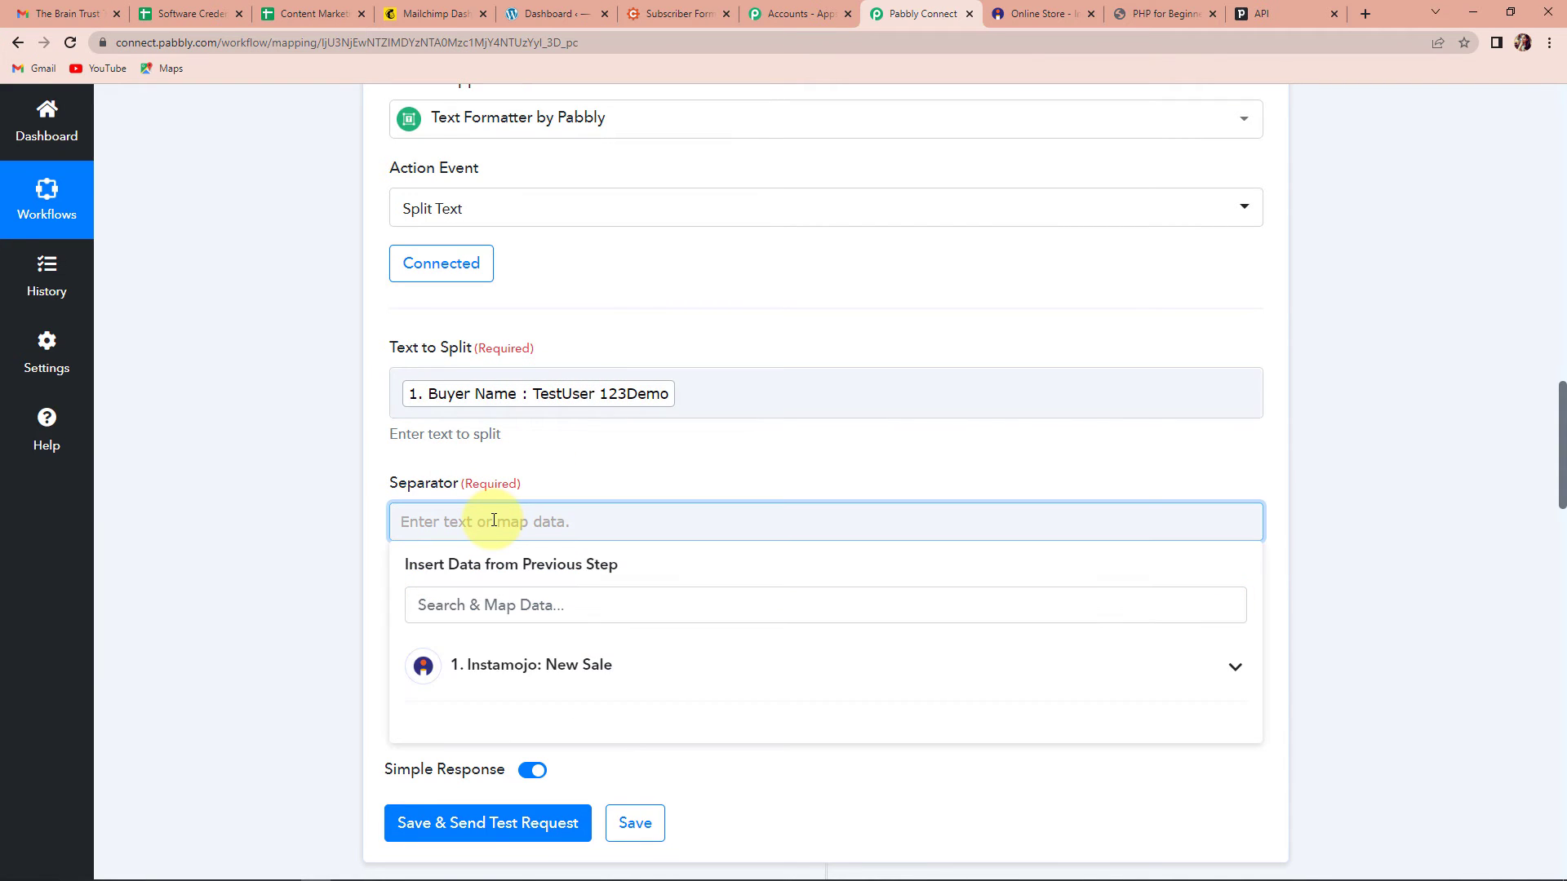
{"action": "type", "text": "{{space"}
{"action": "left_click", "coordinate": [250, 521]}
{"action": "left_click", "coordinate": [467, 671]}
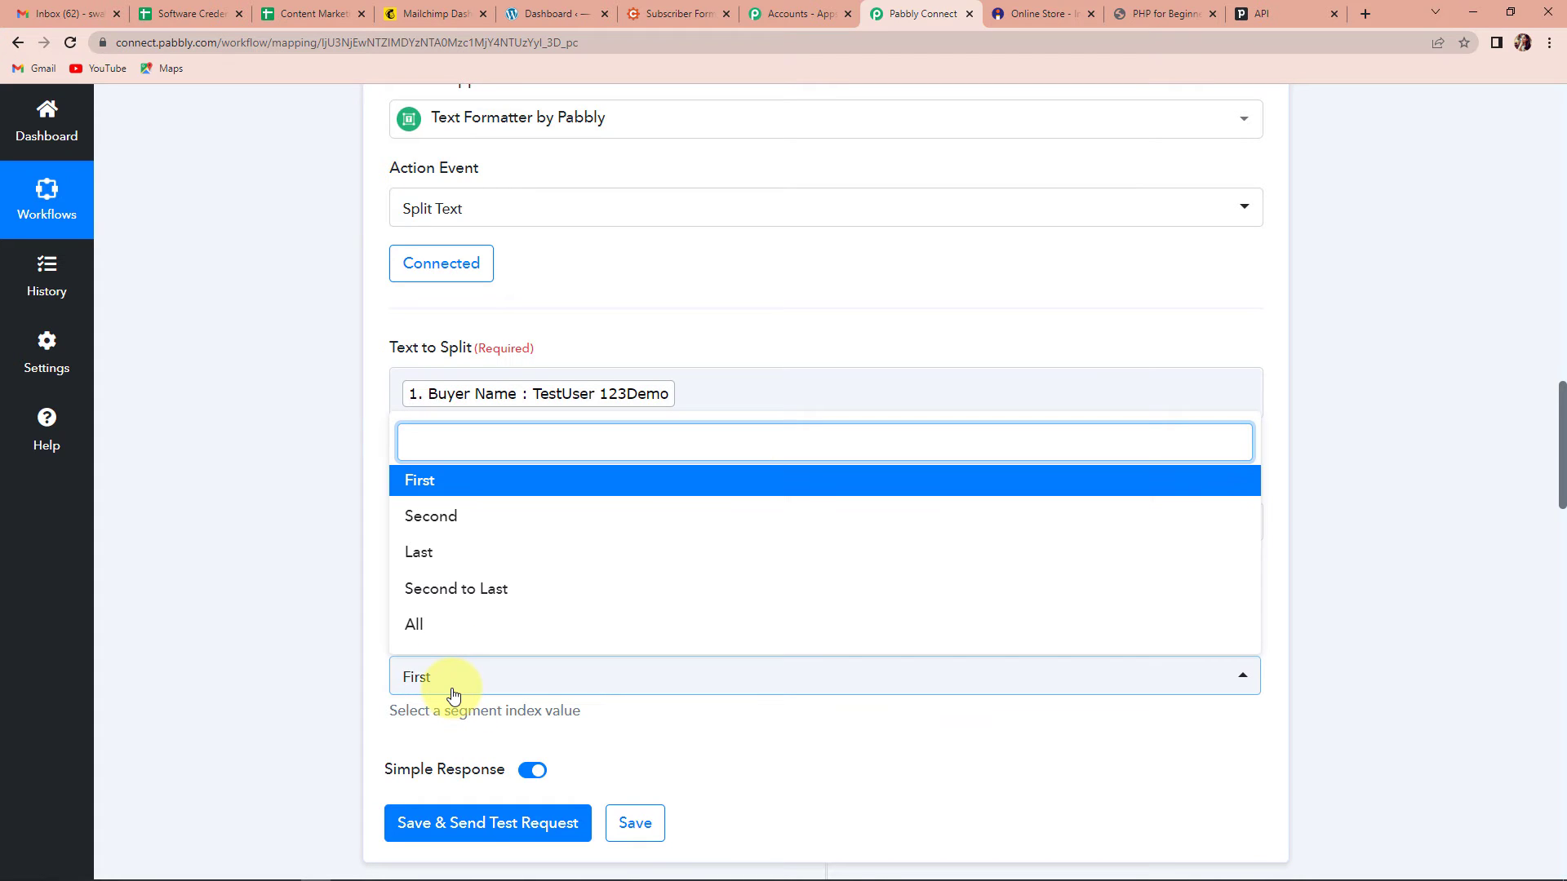
{"action": "left_click", "coordinate": [416, 627]}
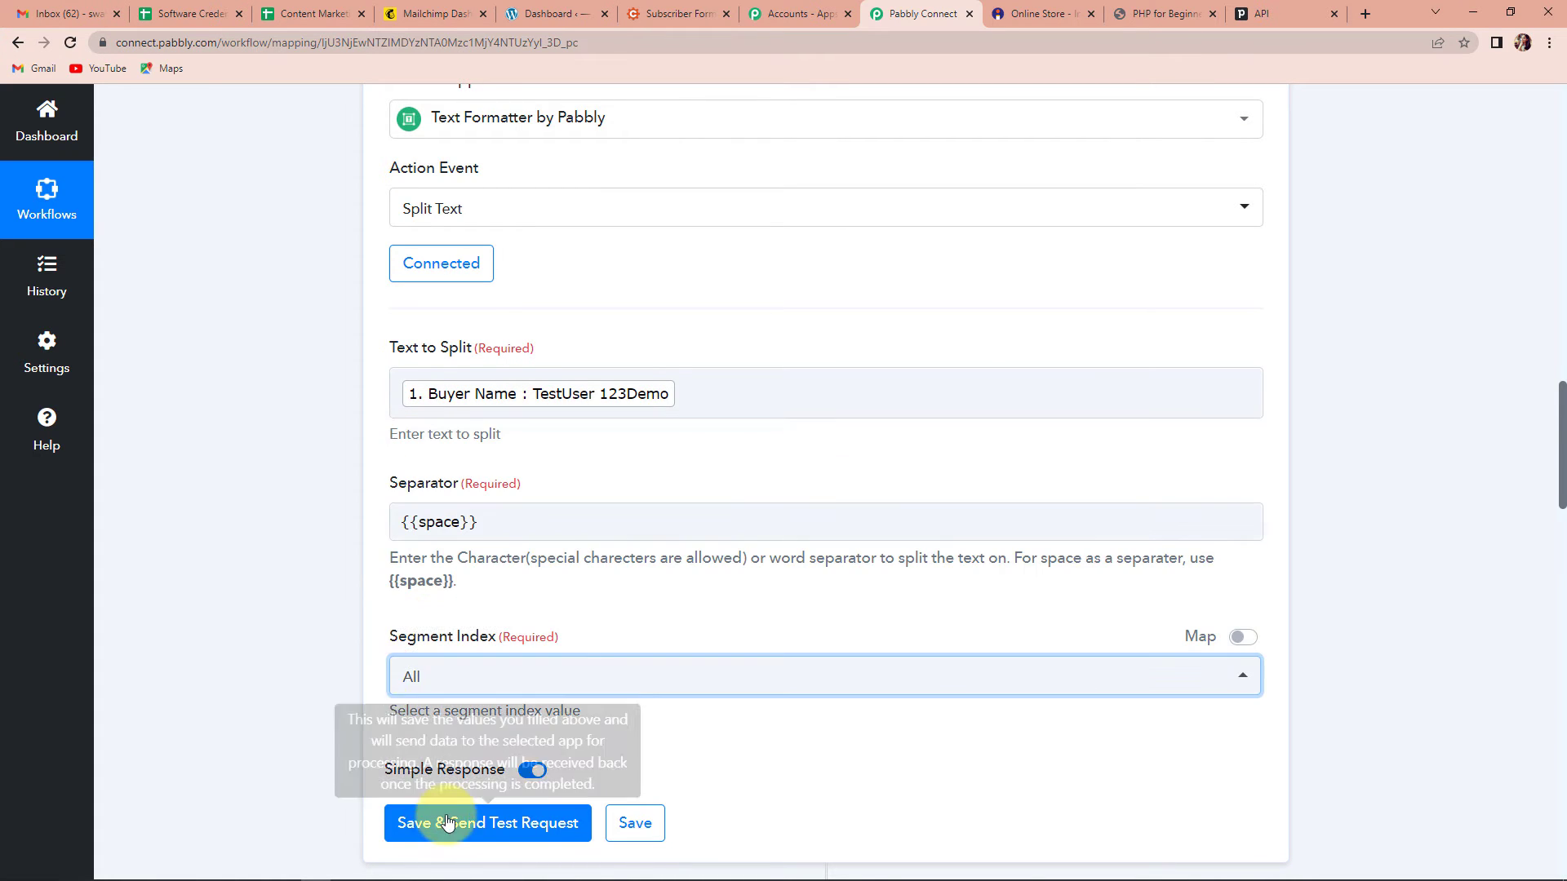
{"action": "left_click", "coordinate": [412, 823]}
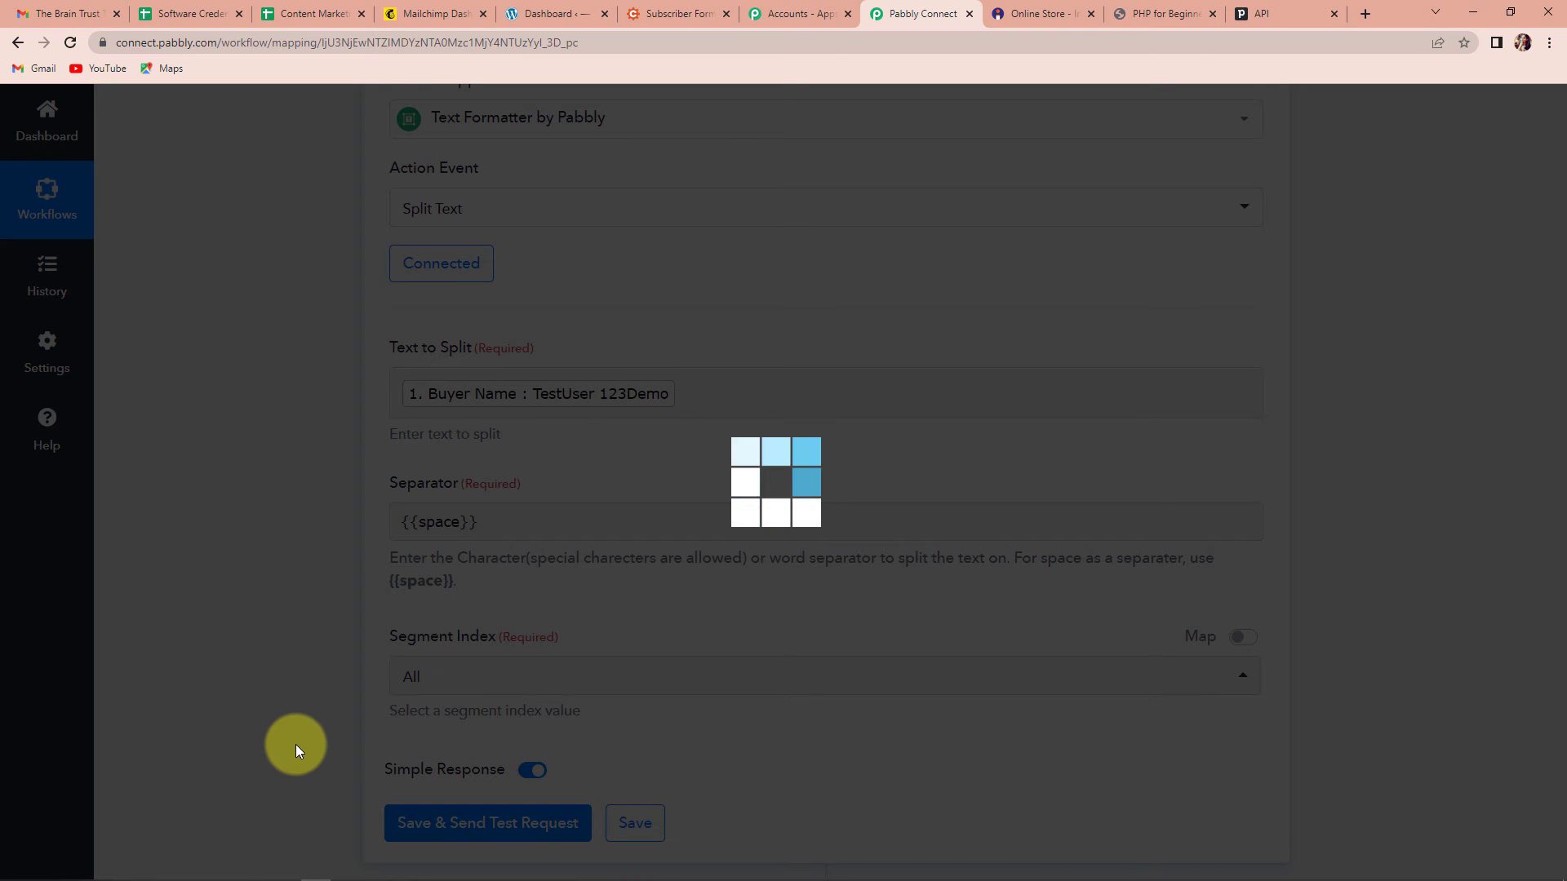
{"action": "scroll", "coordinate": [296, 744], "scroll_direction": "down", "scroll_amount": 4}
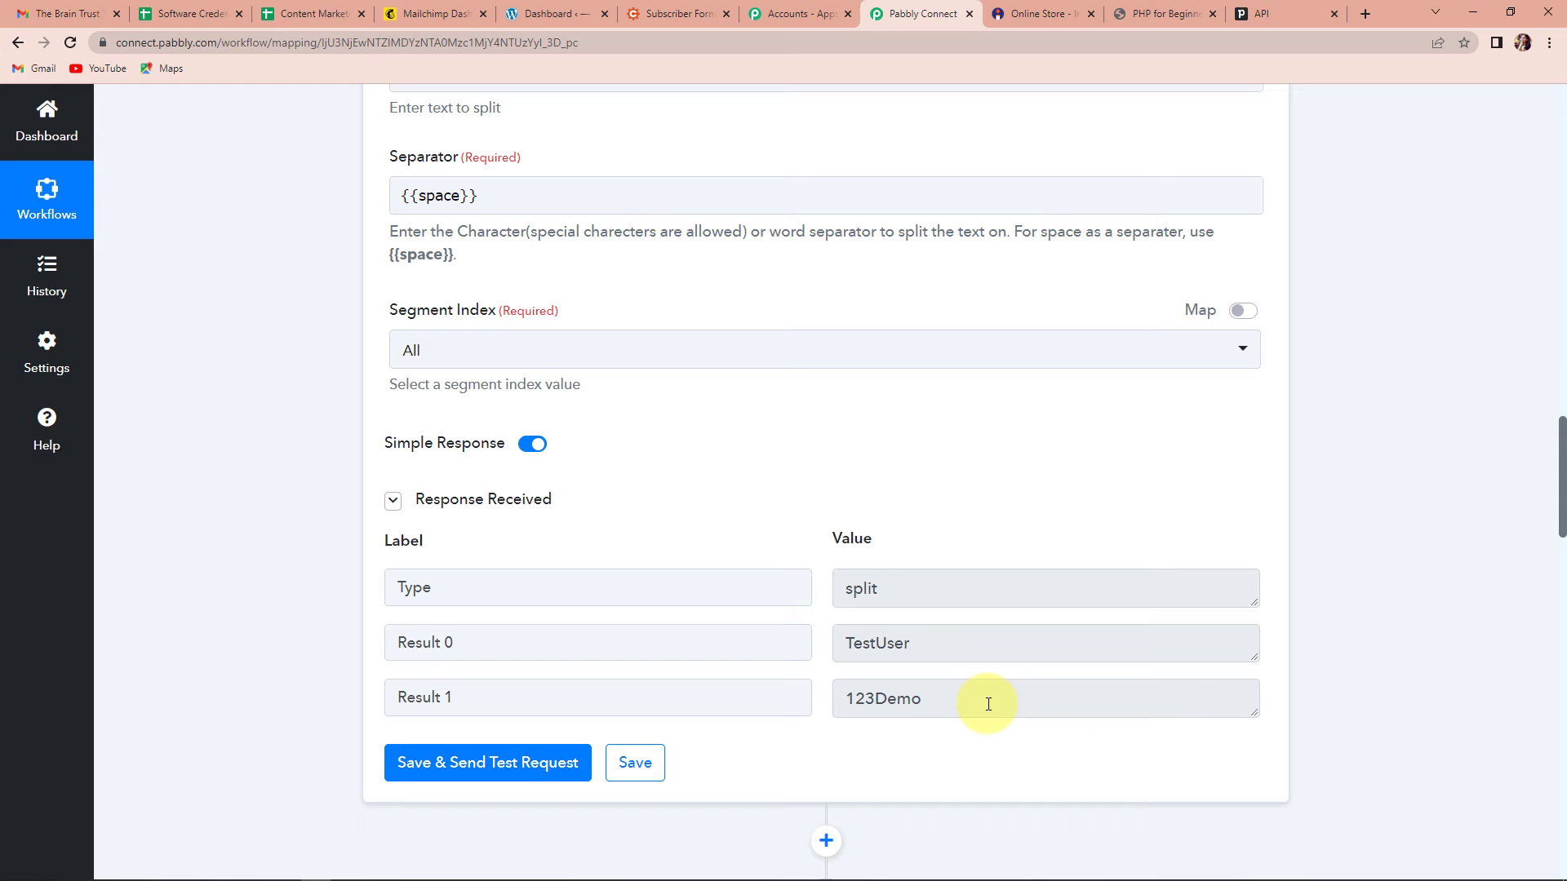
{"action": "scroll", "coordinate": [1457, 517], "scroll_direction": "down", "scroll_amount": 11}
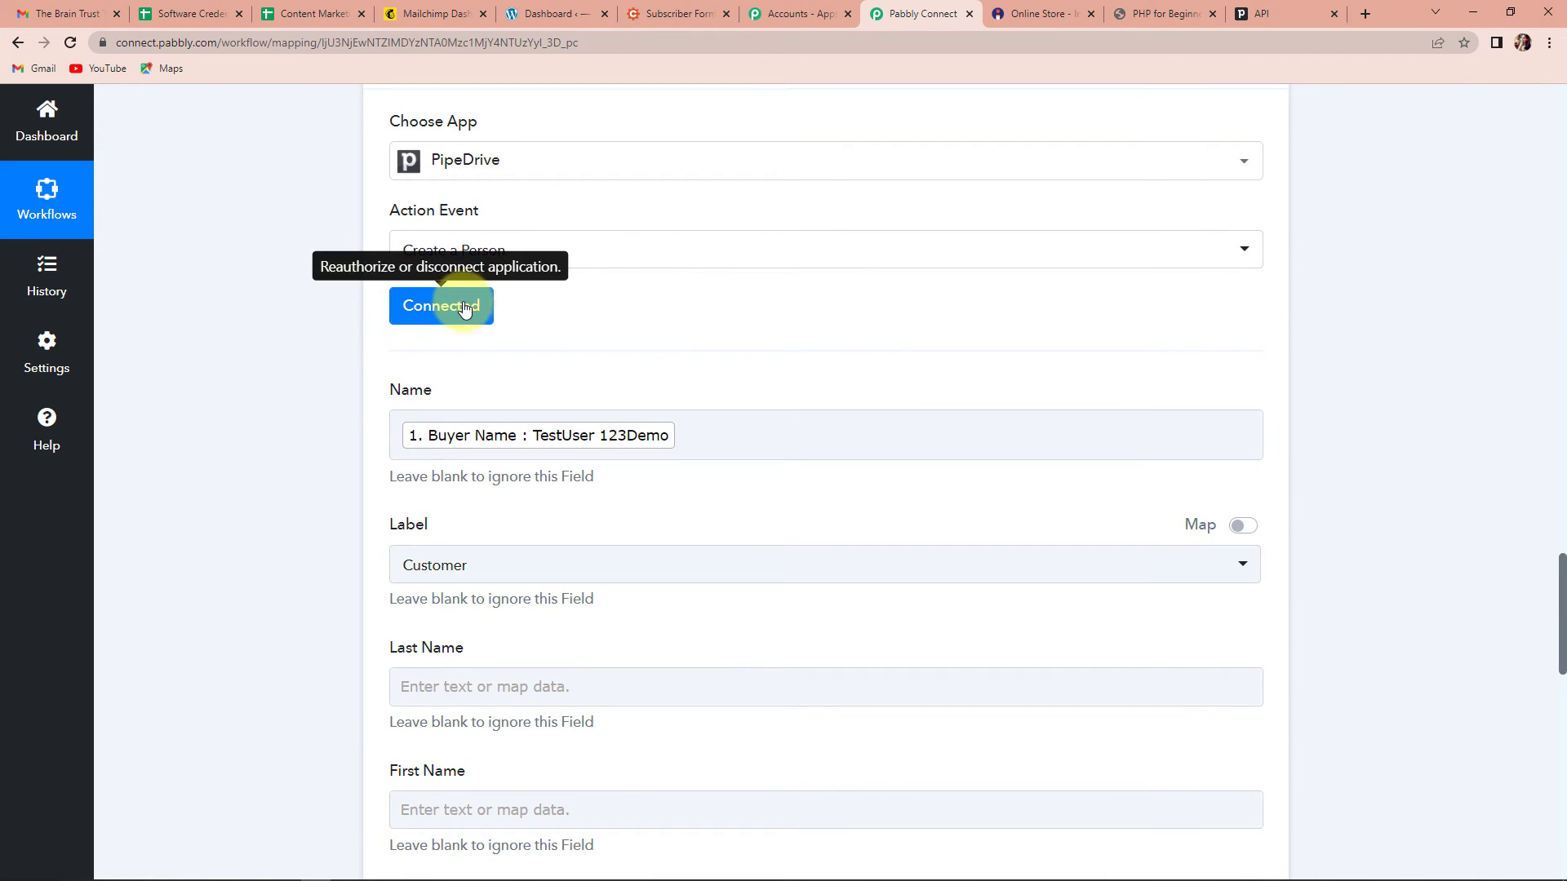
Step: Save the existing Pipedrive account connection for the Create a Person step
{"action": "left_click", "coordinate": [467, 307]}
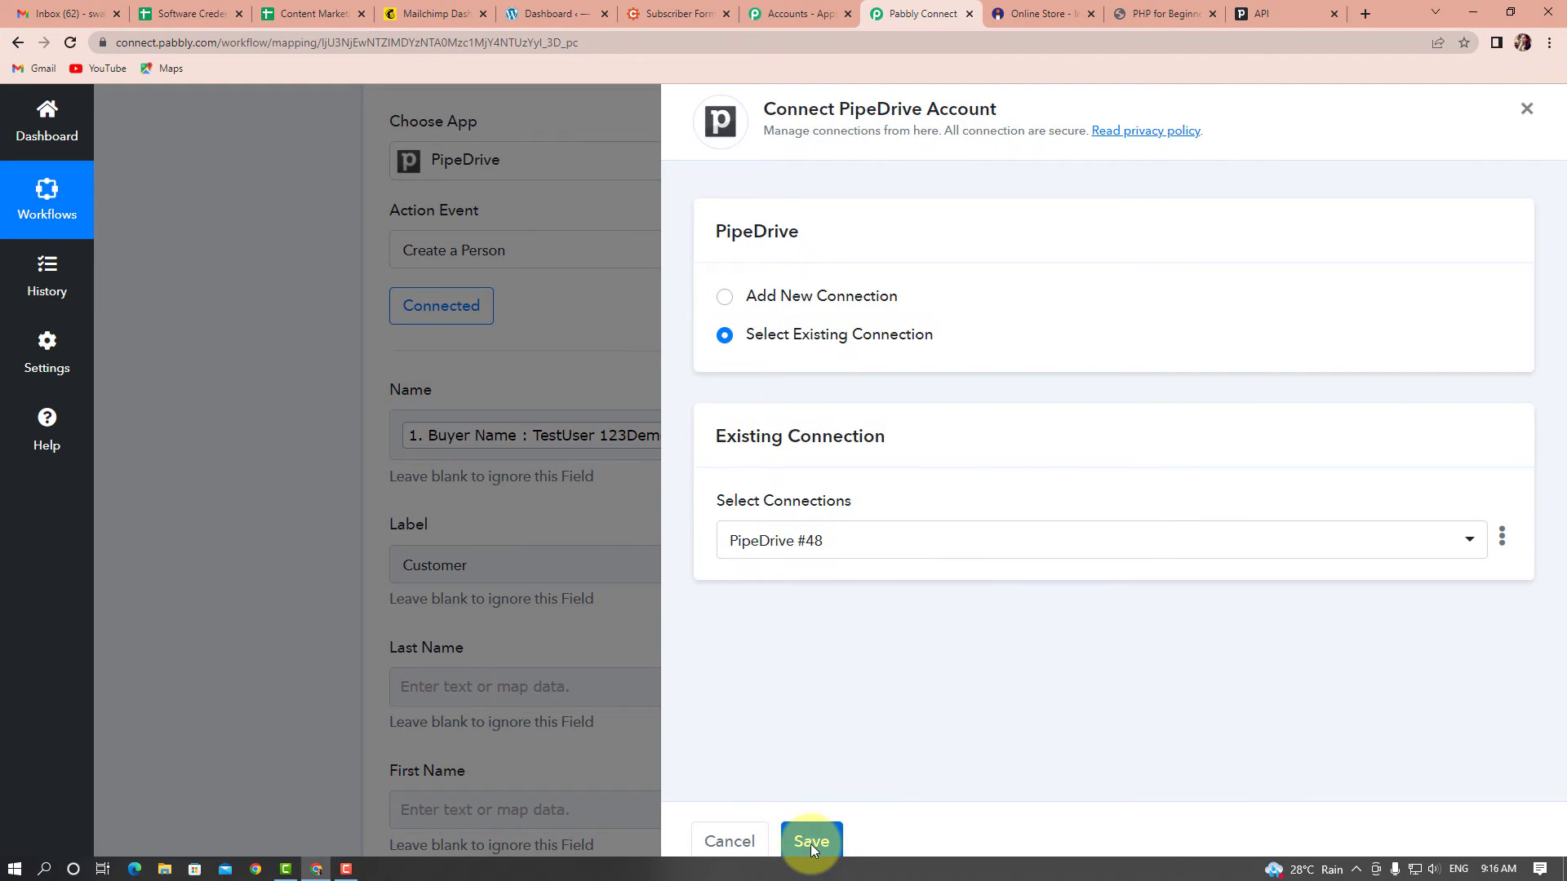
{"action": "left_click", "coordinate": [810, 842]}
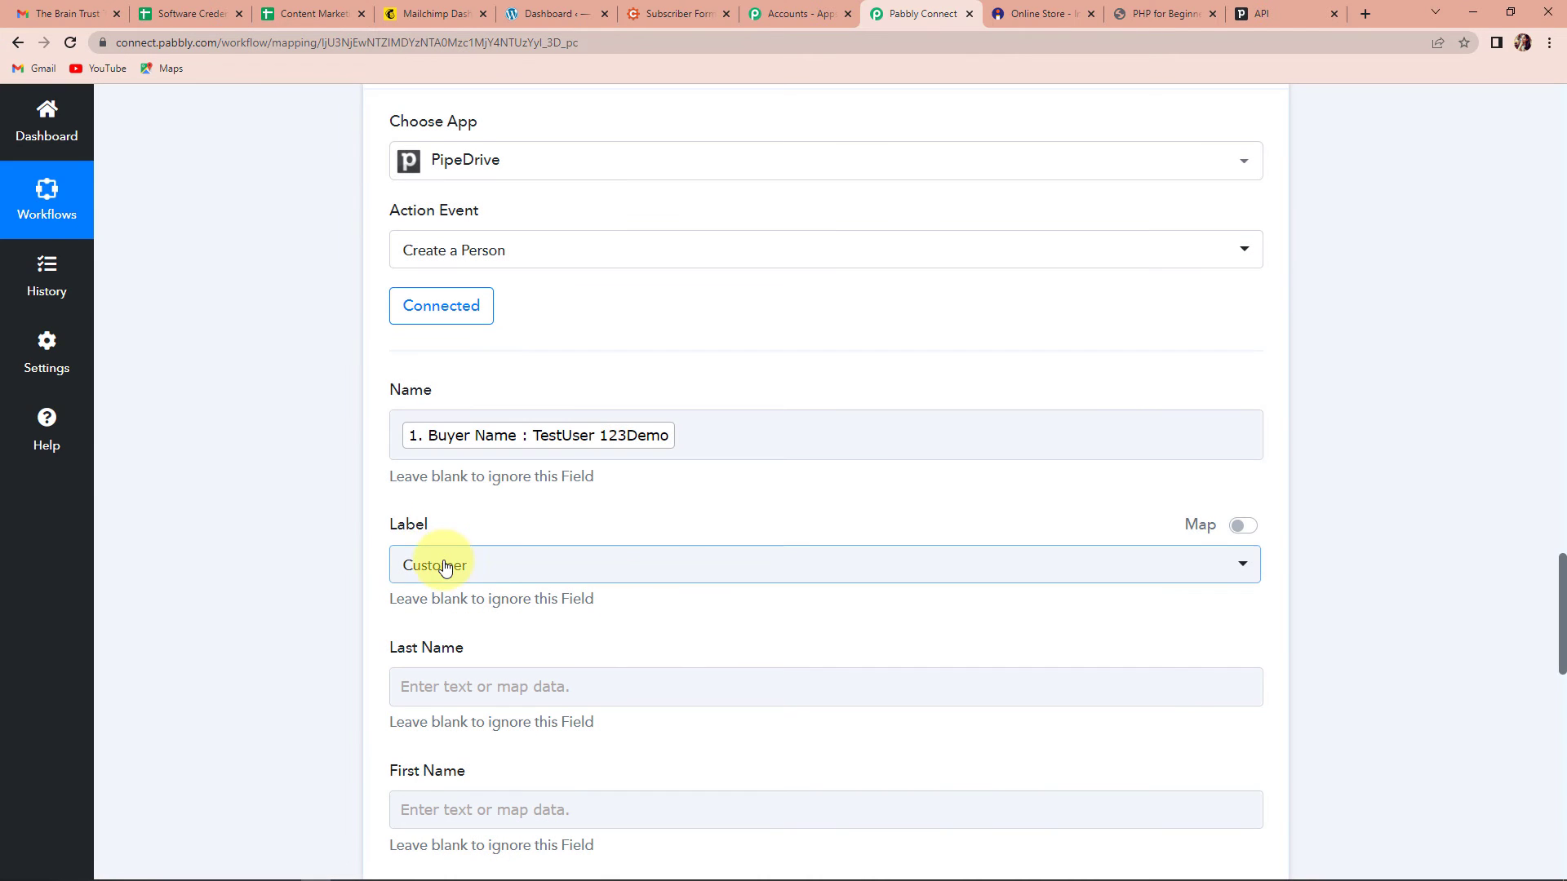
{"action": "scroll", "coordinate": [455, 472], "scroll_direction": "down", "scroll_amount": 4}
Step: Map the second and first Split Text results into Last Name and First Name
{"action": "left_click", "coordinate": [488, 361]}
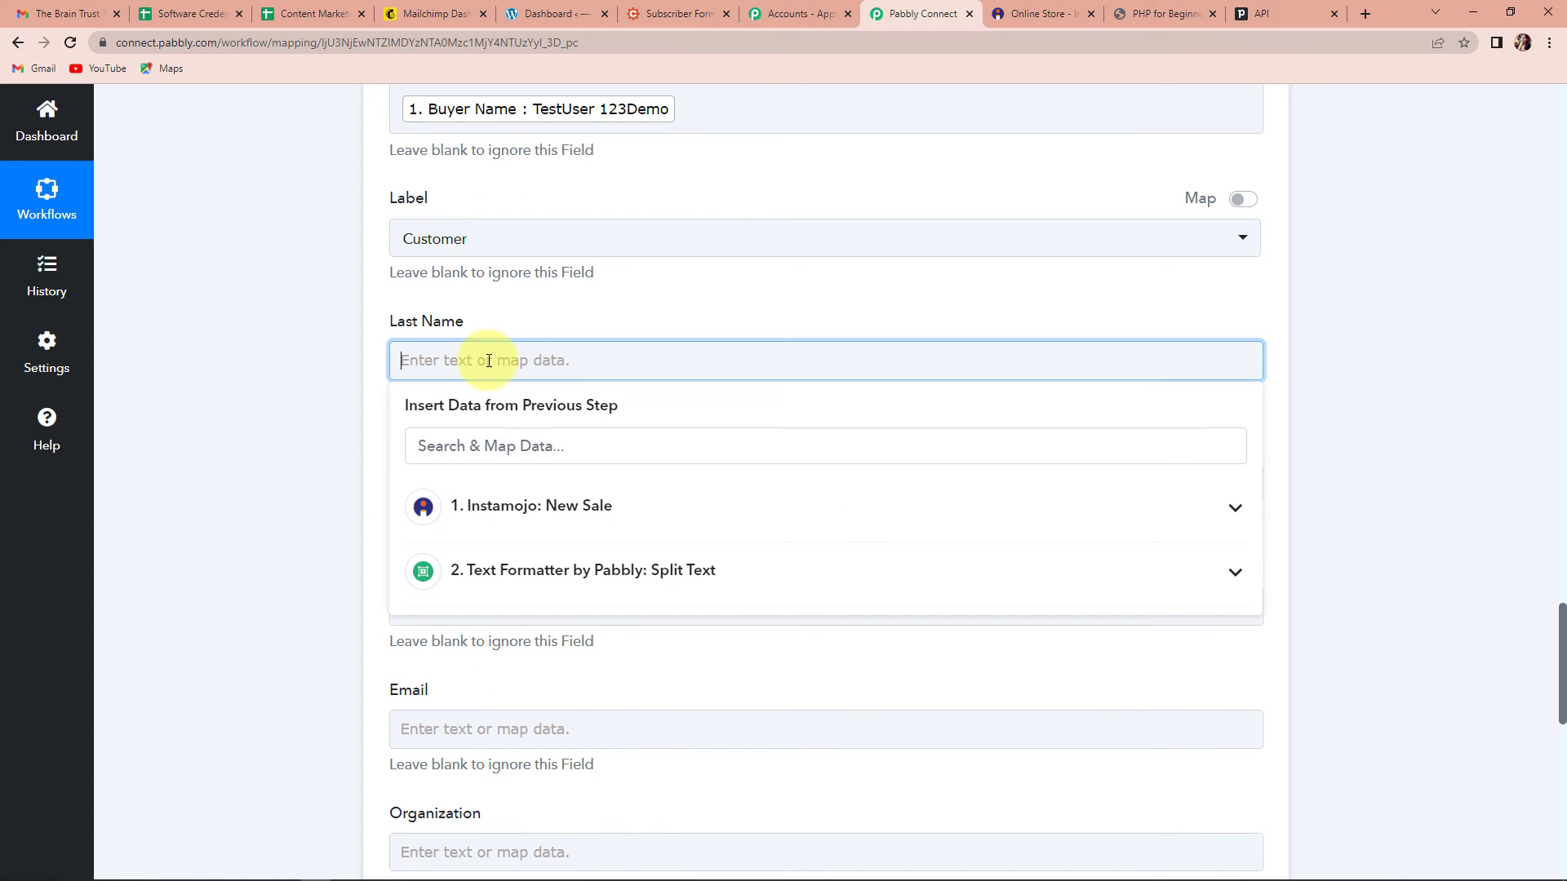
{"action": "left_click", "coordinate": [531, 573]}
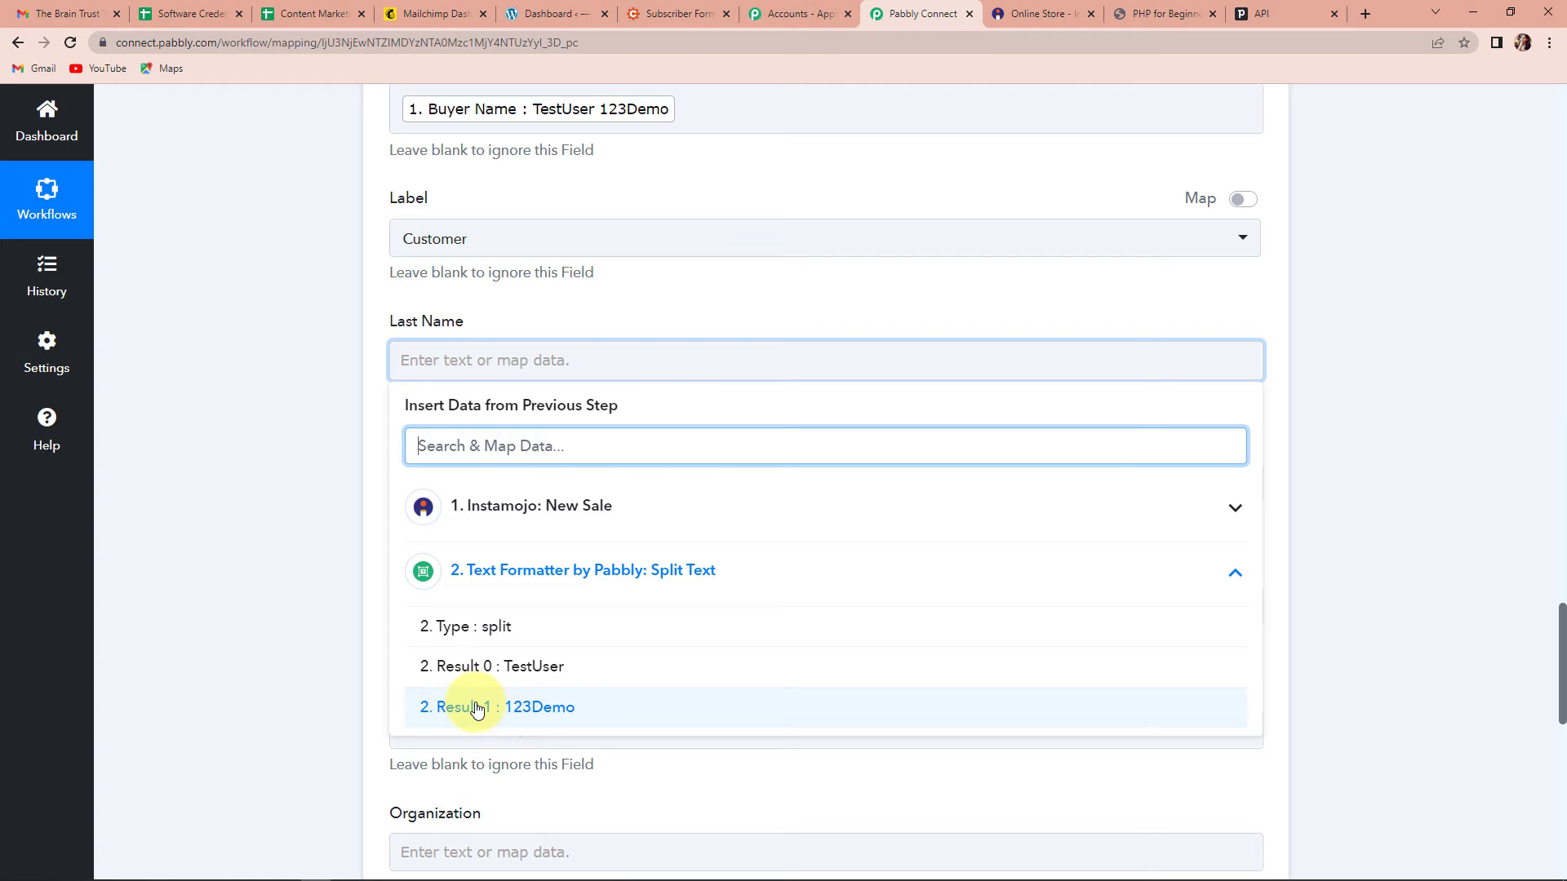
{"action": "left_click", "coordinate": [477, 709]}
{"action": "left_click", "coordinate": [339, 551]}
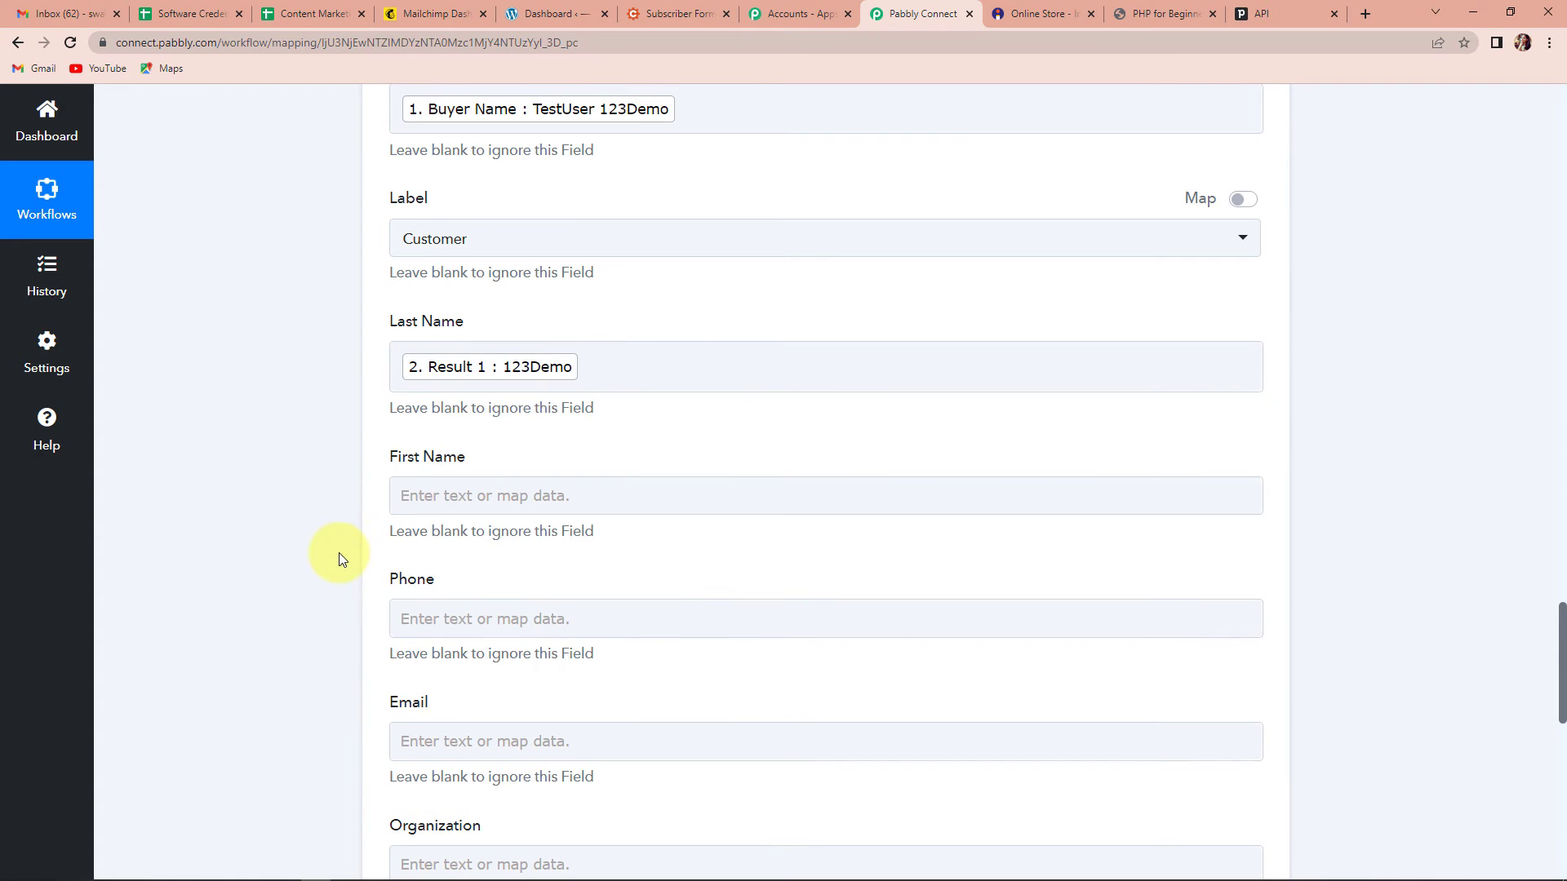
{"action": "left_click", "coordinate": [455, 511]}
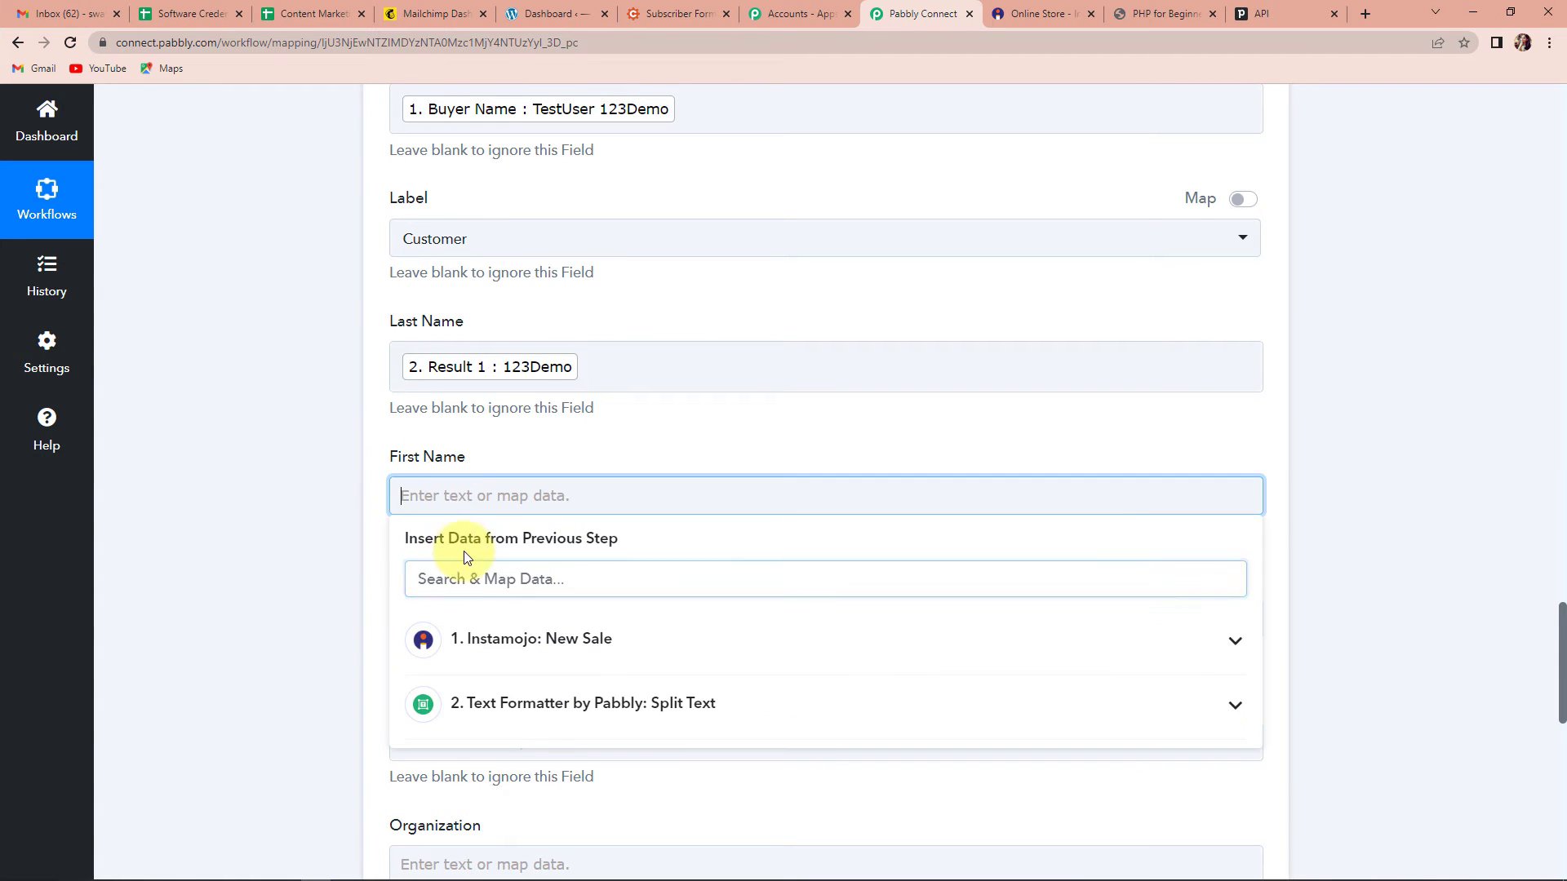
{"action": "left_click", "coordinate": [500, 705]}
{"action": "left_click", "coordinate": [514, 798]}
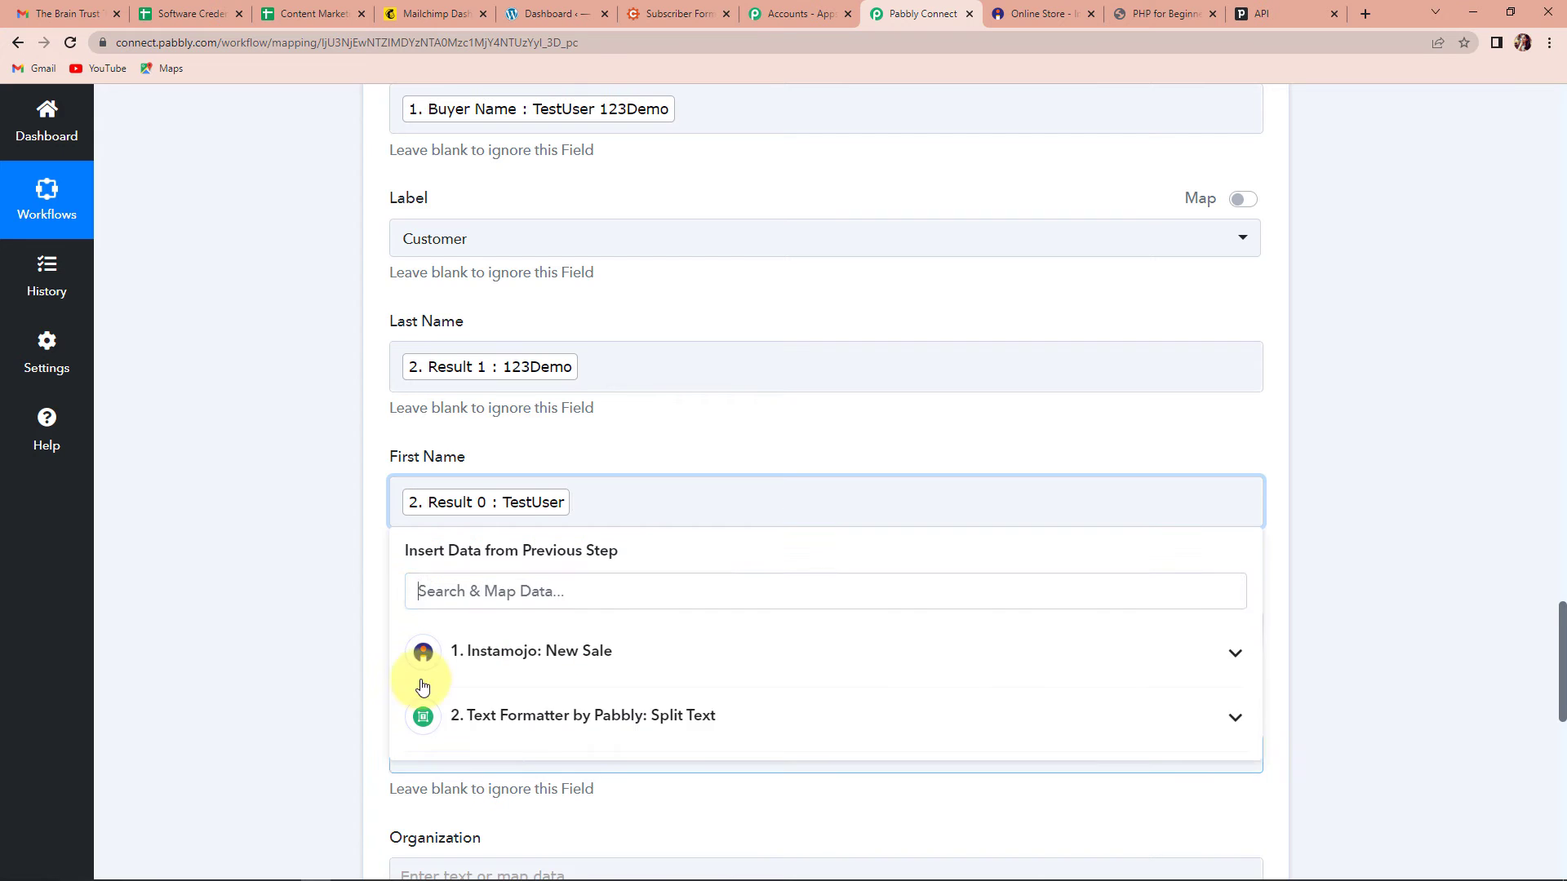
{"action": "left_click", "coordinate": [291, 585]}
Step: Map Instamojo's Buyer Phone into Phone and the buyer's email into Email
{"action": "scroll", "coordinate": [292, 585], "scroll_direction": "down", "scroll_amount": 5}
{"action": "left_click", "coordinate": [493, 213]}
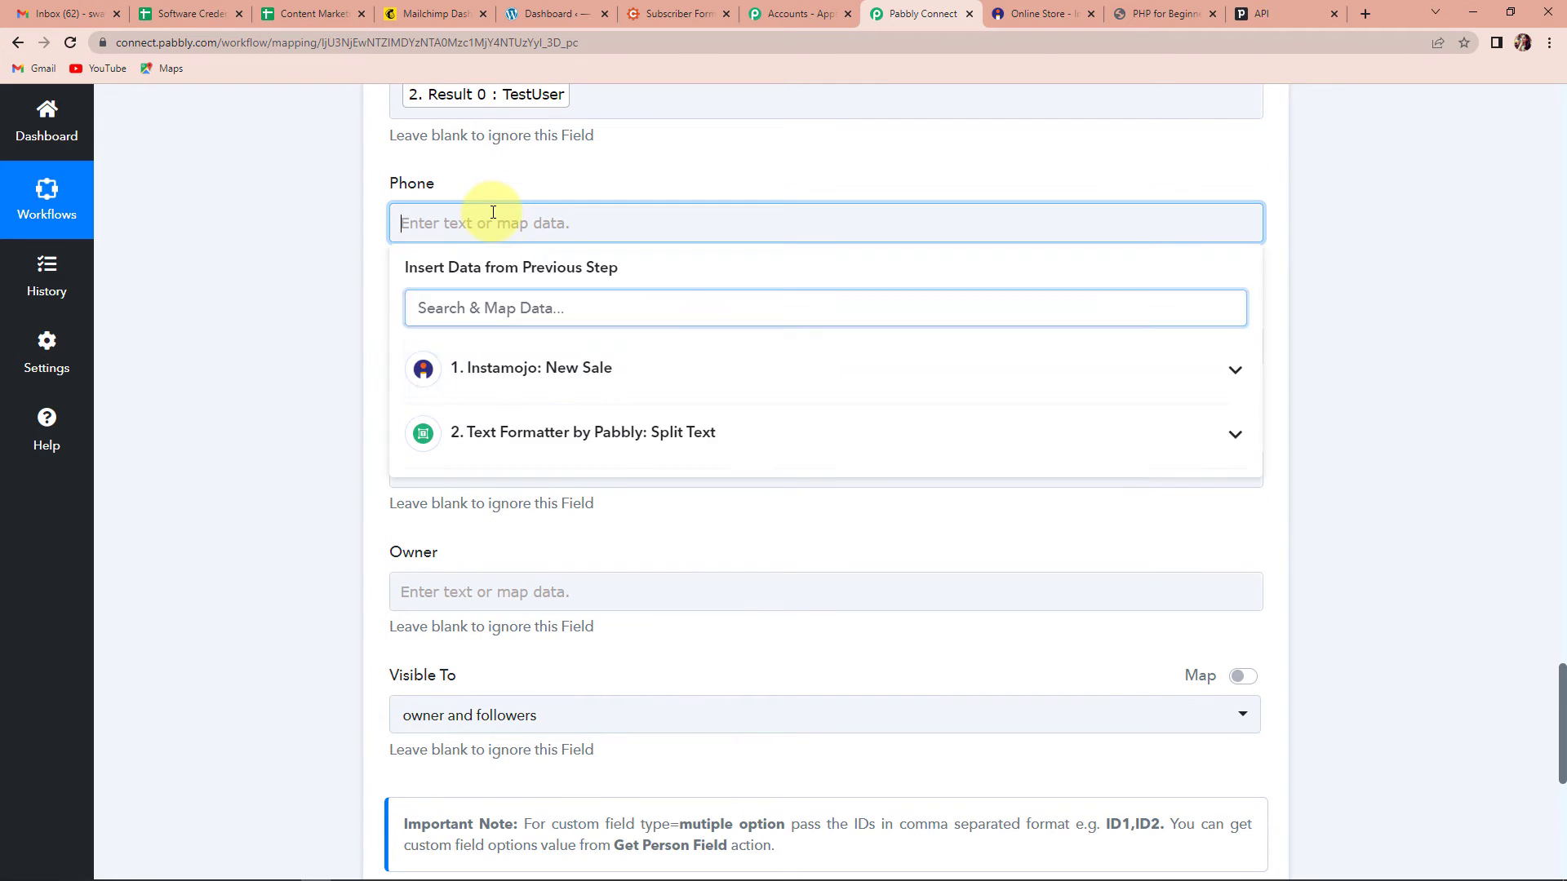
{"action": "left_click", "coordinate": [526, 369]}
{"action": "left_click", "coordinate": [536, 583]}
{"action": "left_click", "coordinate": [289, 447]}
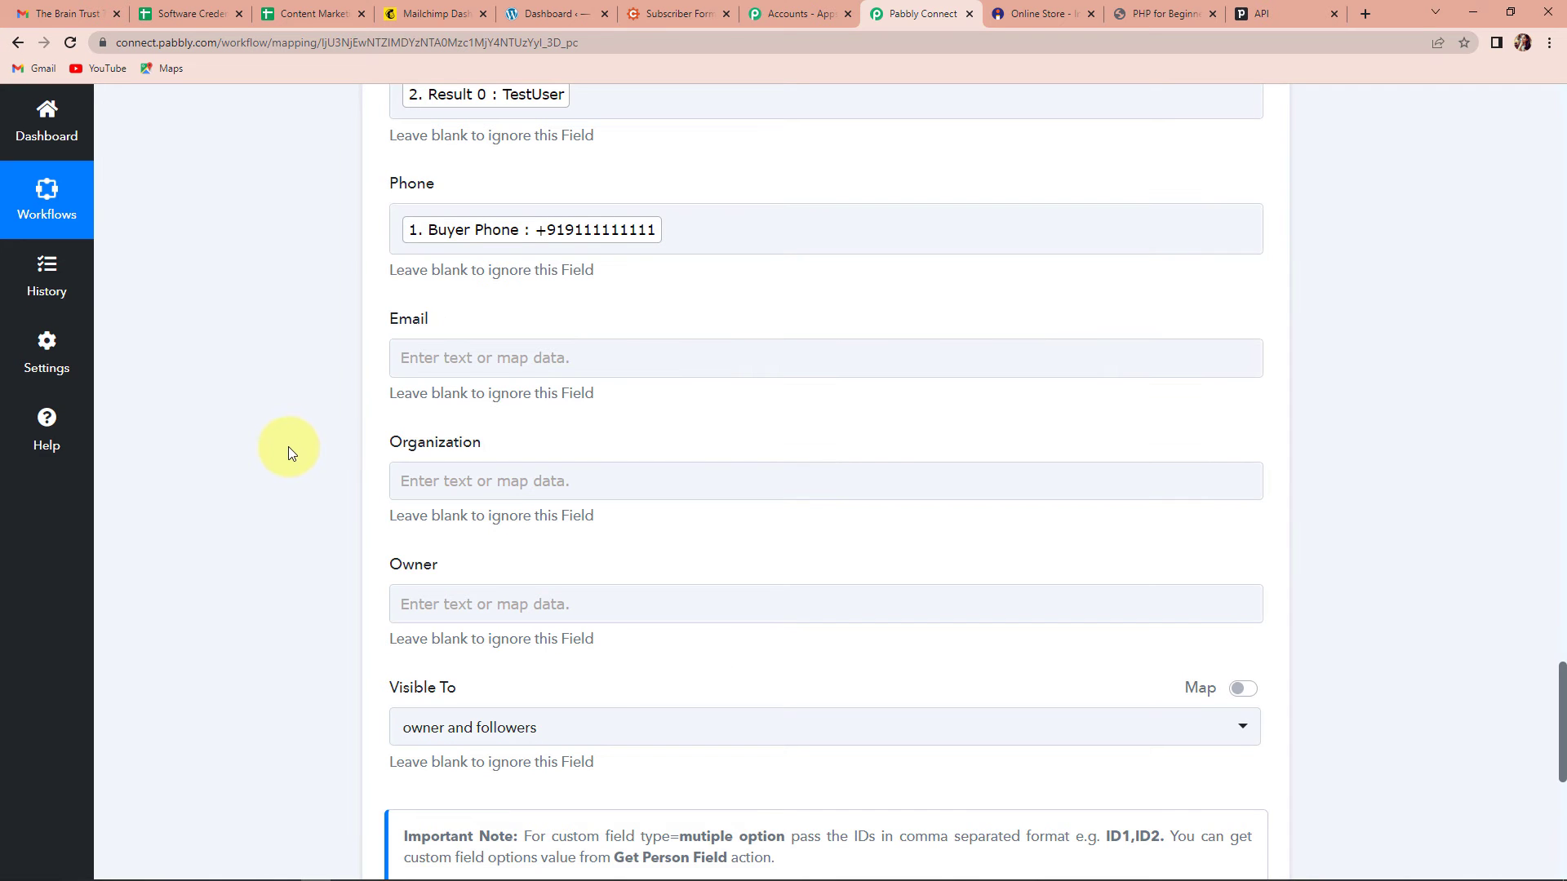
{"action": "left_click", "coordinate": [457, 357]}
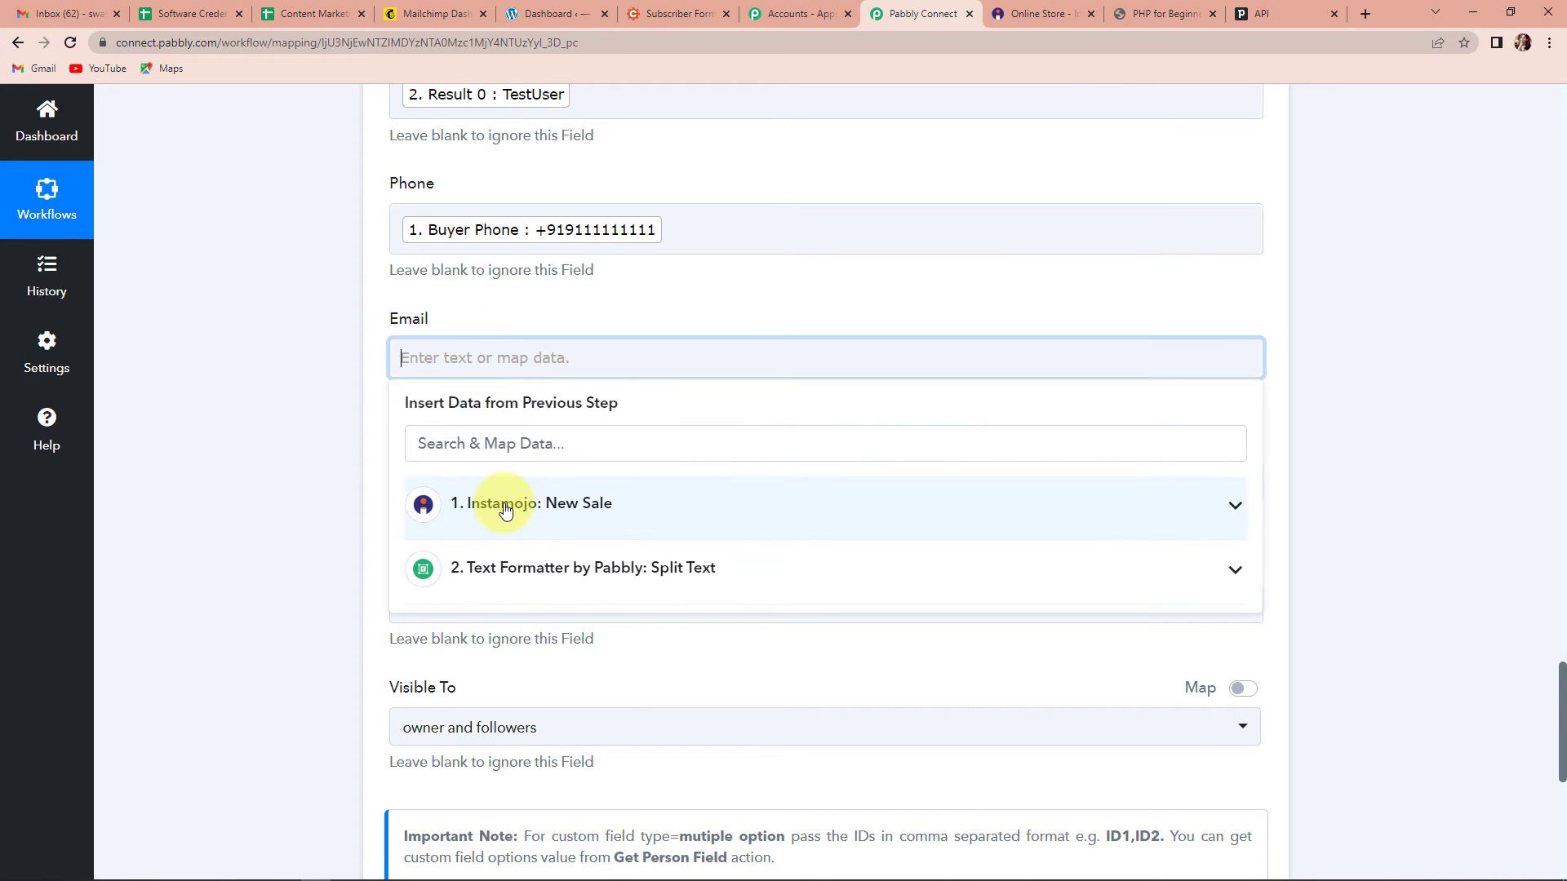
{"action": "left_click", "coordinate": [440, 502]}
{"action": "left_click", "coordinate": [522, 680]}
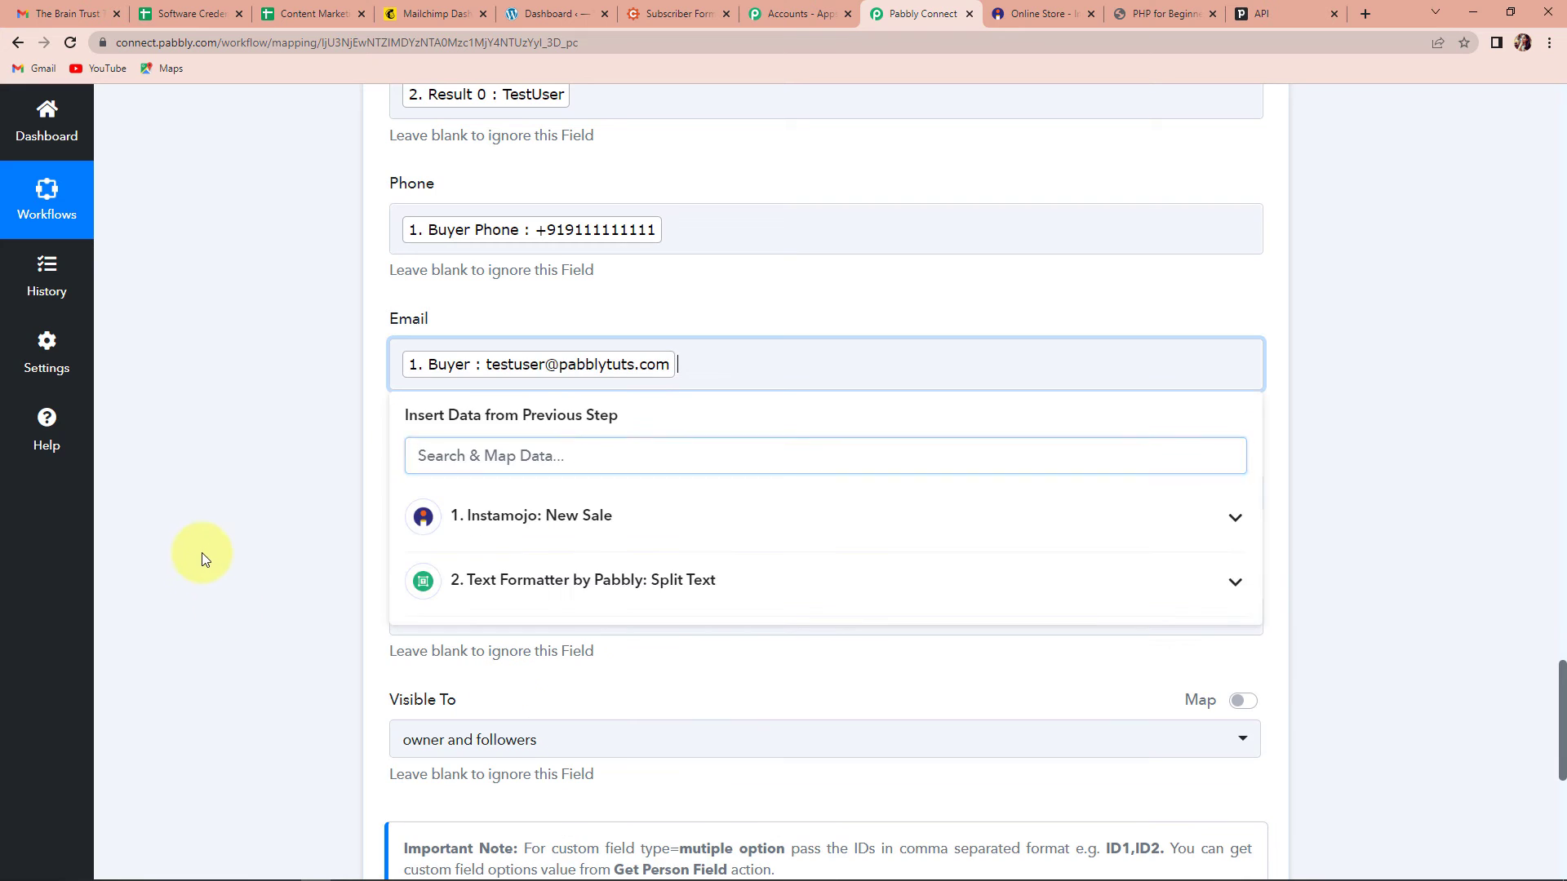
{"action": "left_click", "coordinate": [201, 551]}
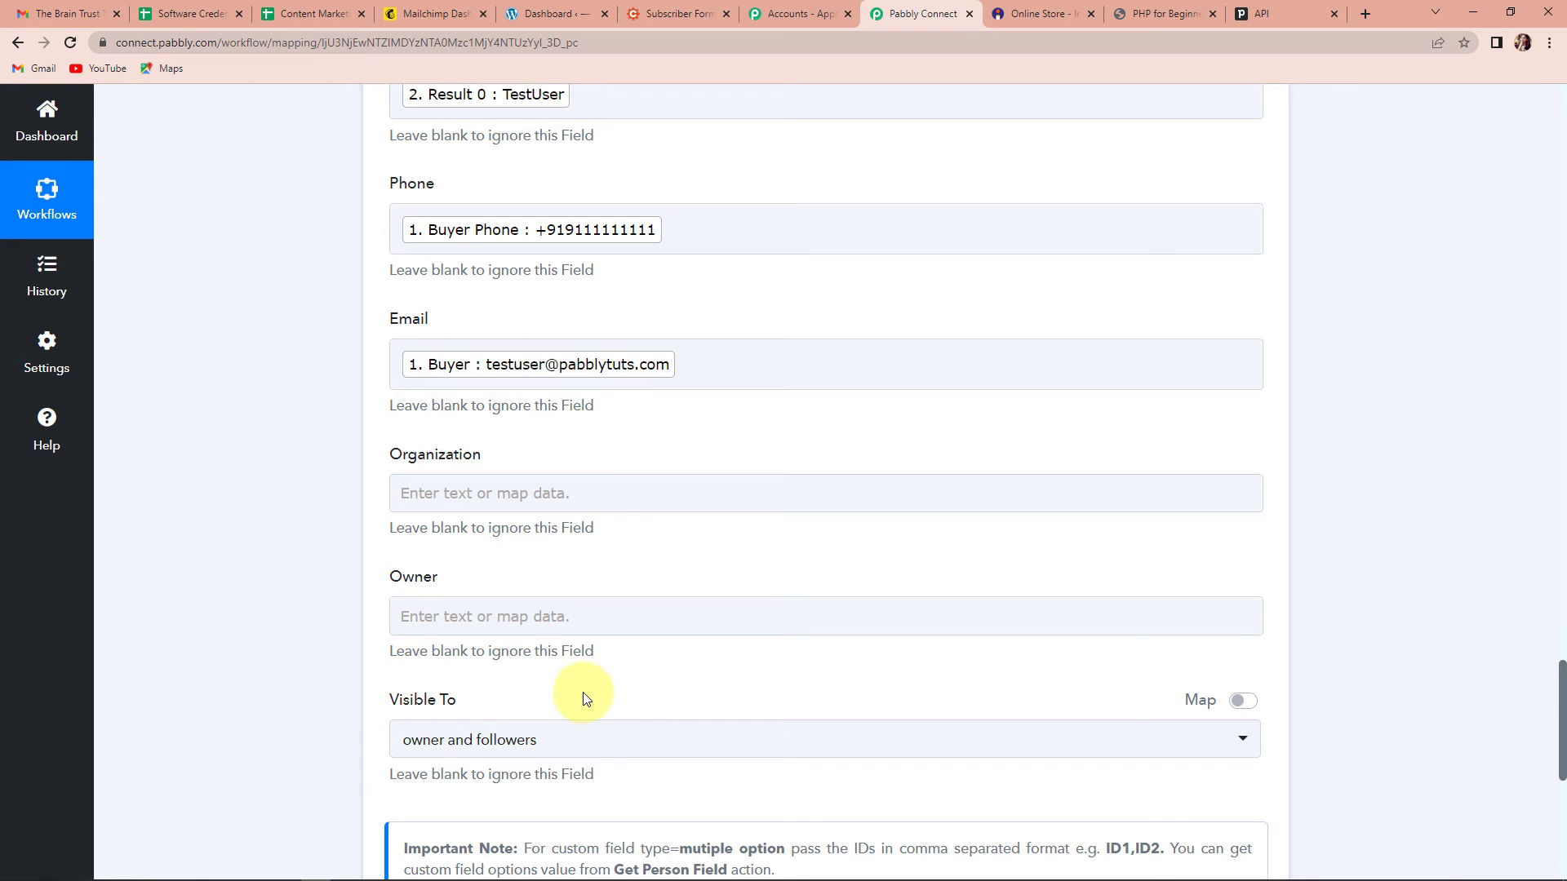
Step: Save and test the Create a Person step, which creates person 14 named TestUser 123Demo
{"action": "scroll", "coordinate": [536, 693], "scroll_direction": "down", "scroll_amount": 2}
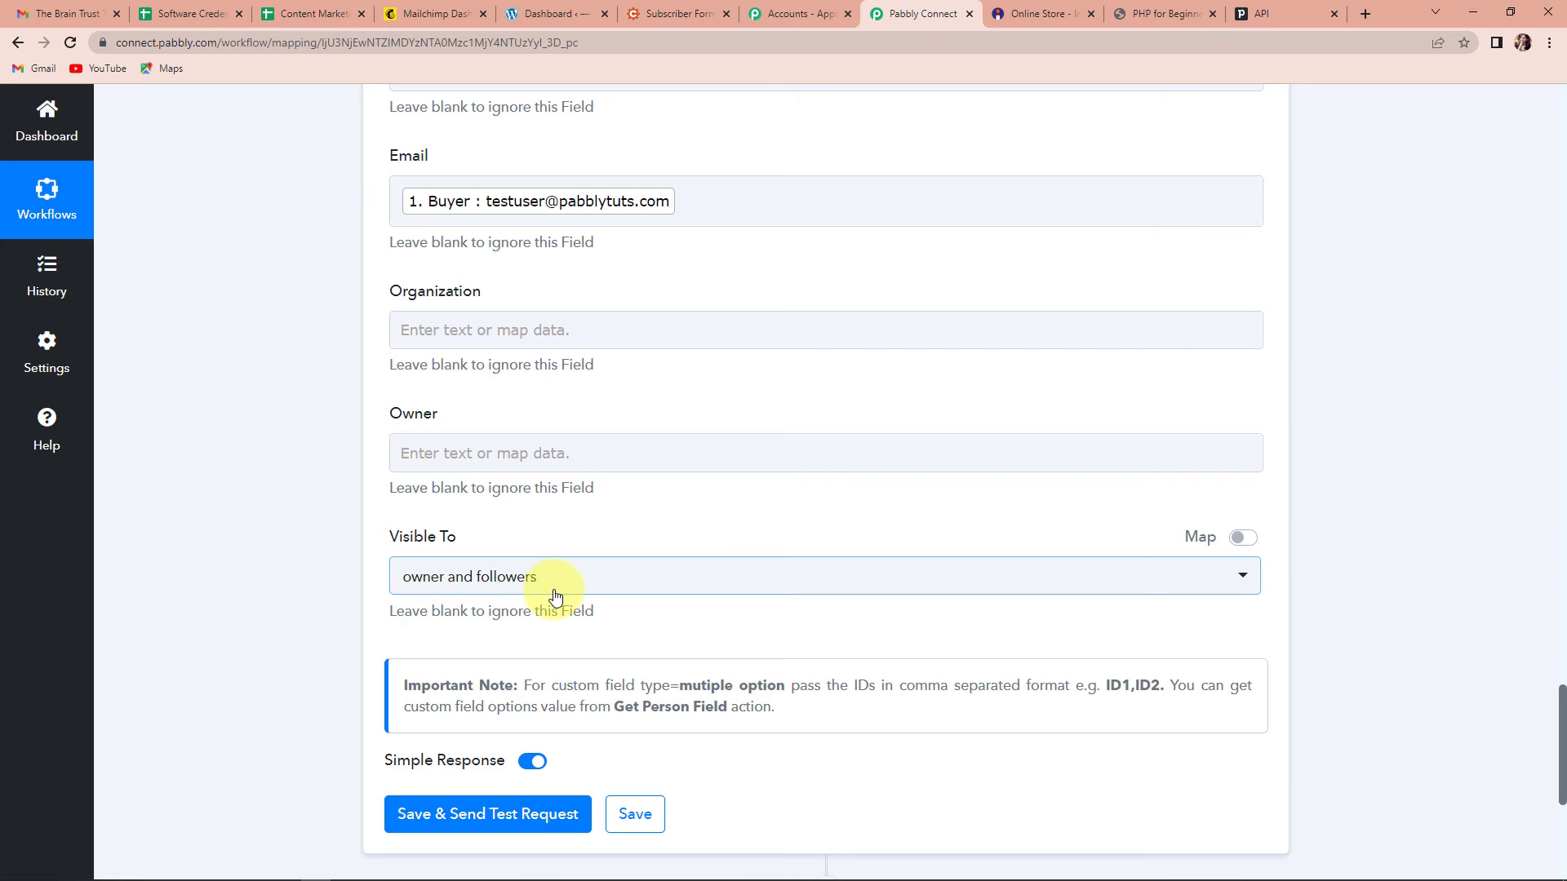
{"action": "scroll", "coordinate": [554, 597], "scroll_direction": "down", "scroll_amount": 1}
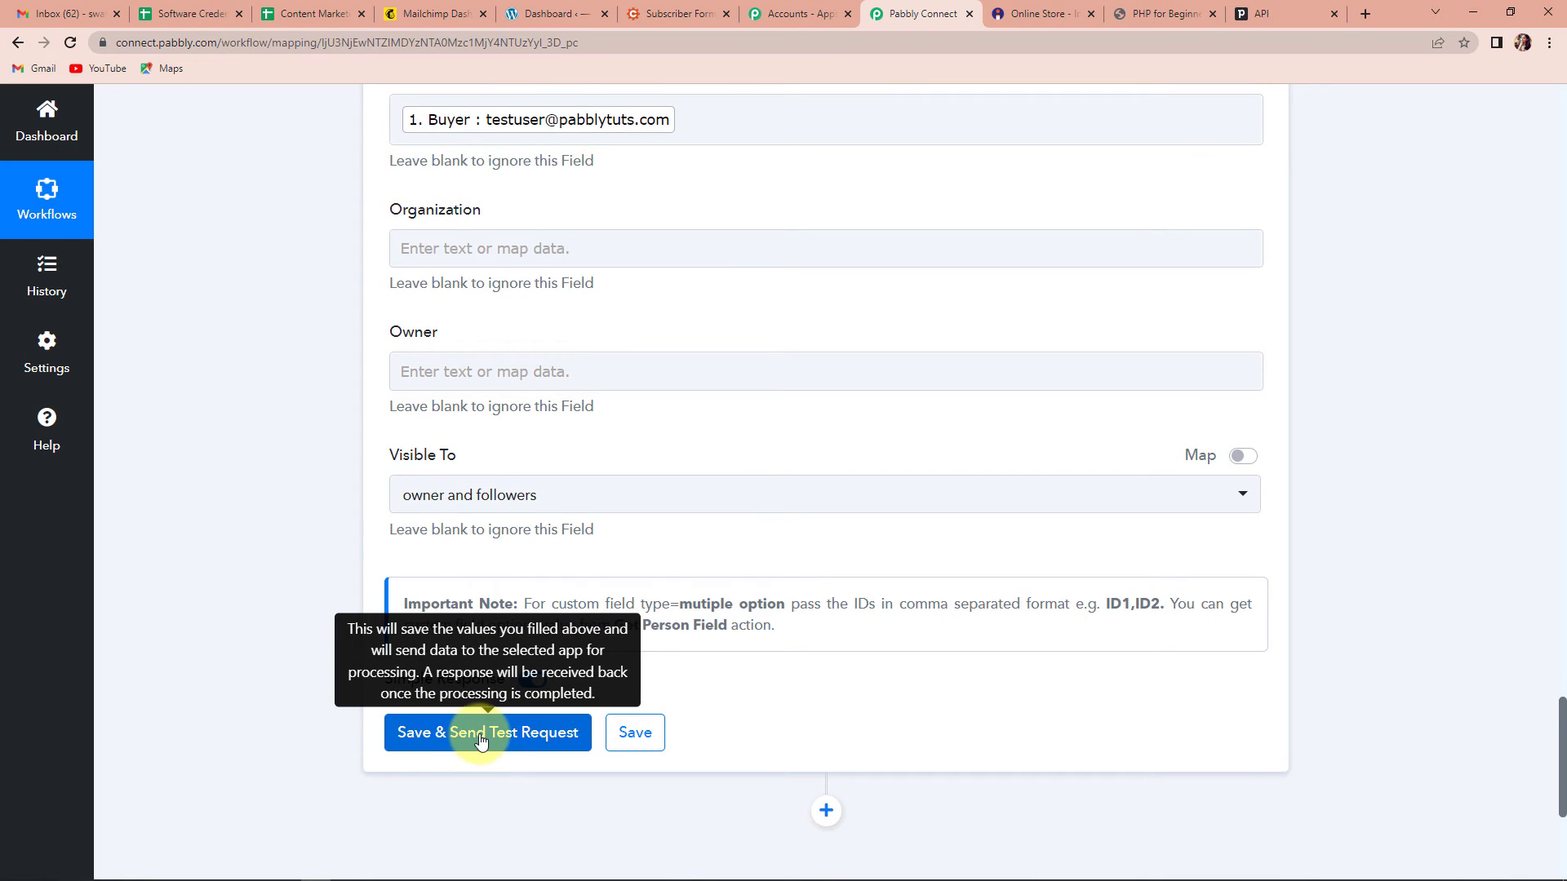
{"action": "left_click", "coordinate": [481, 738]}
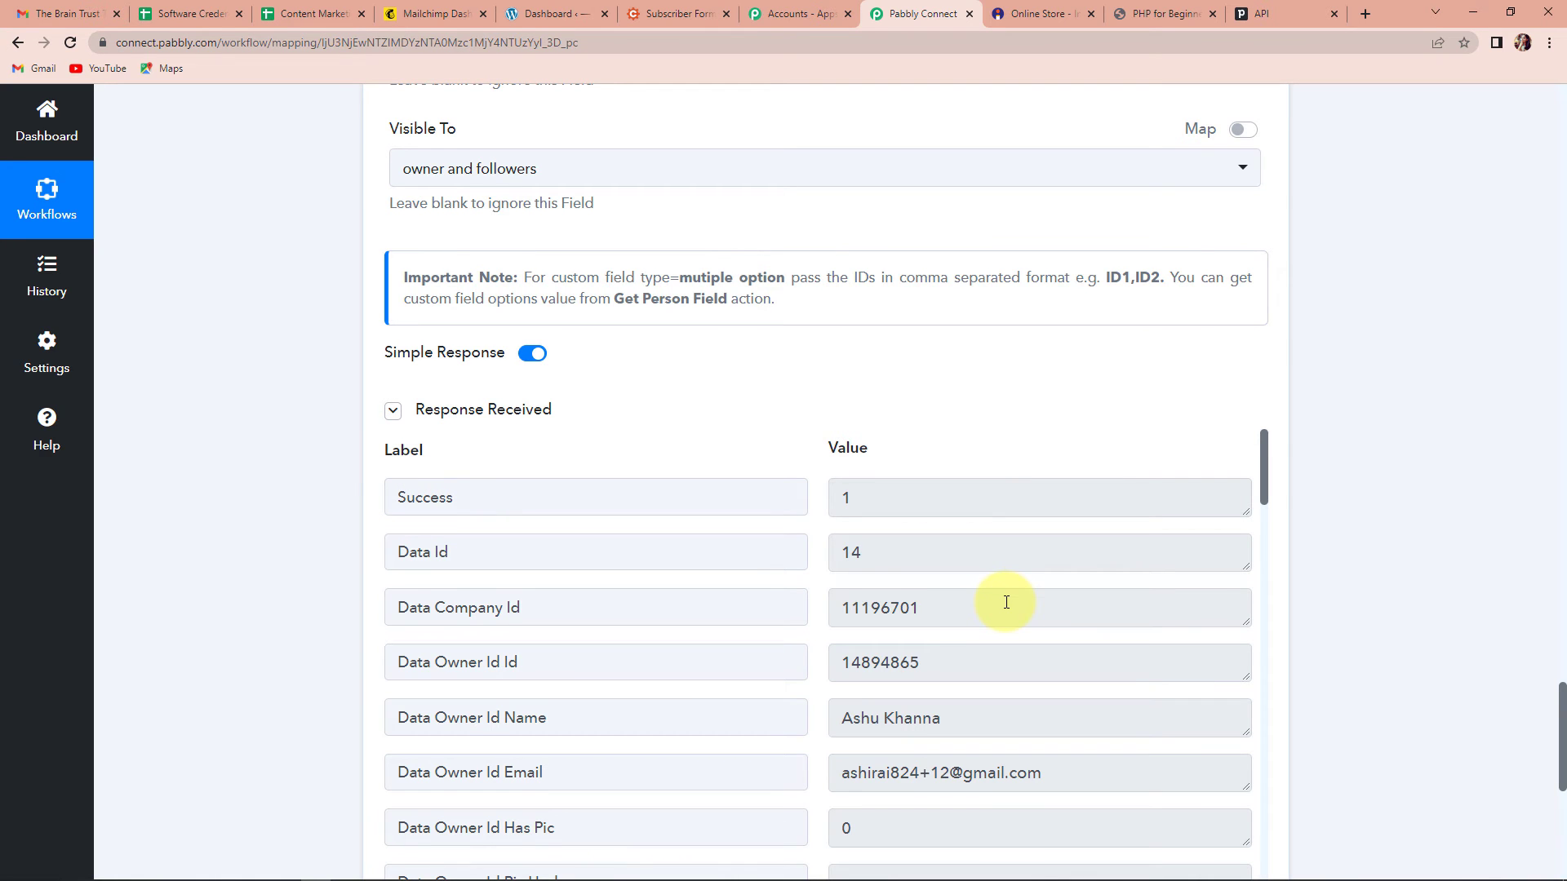
{"action": "scroll", "coordinate": [1006, 602], "scroll_direction": "down", "scroll_amount": 5}
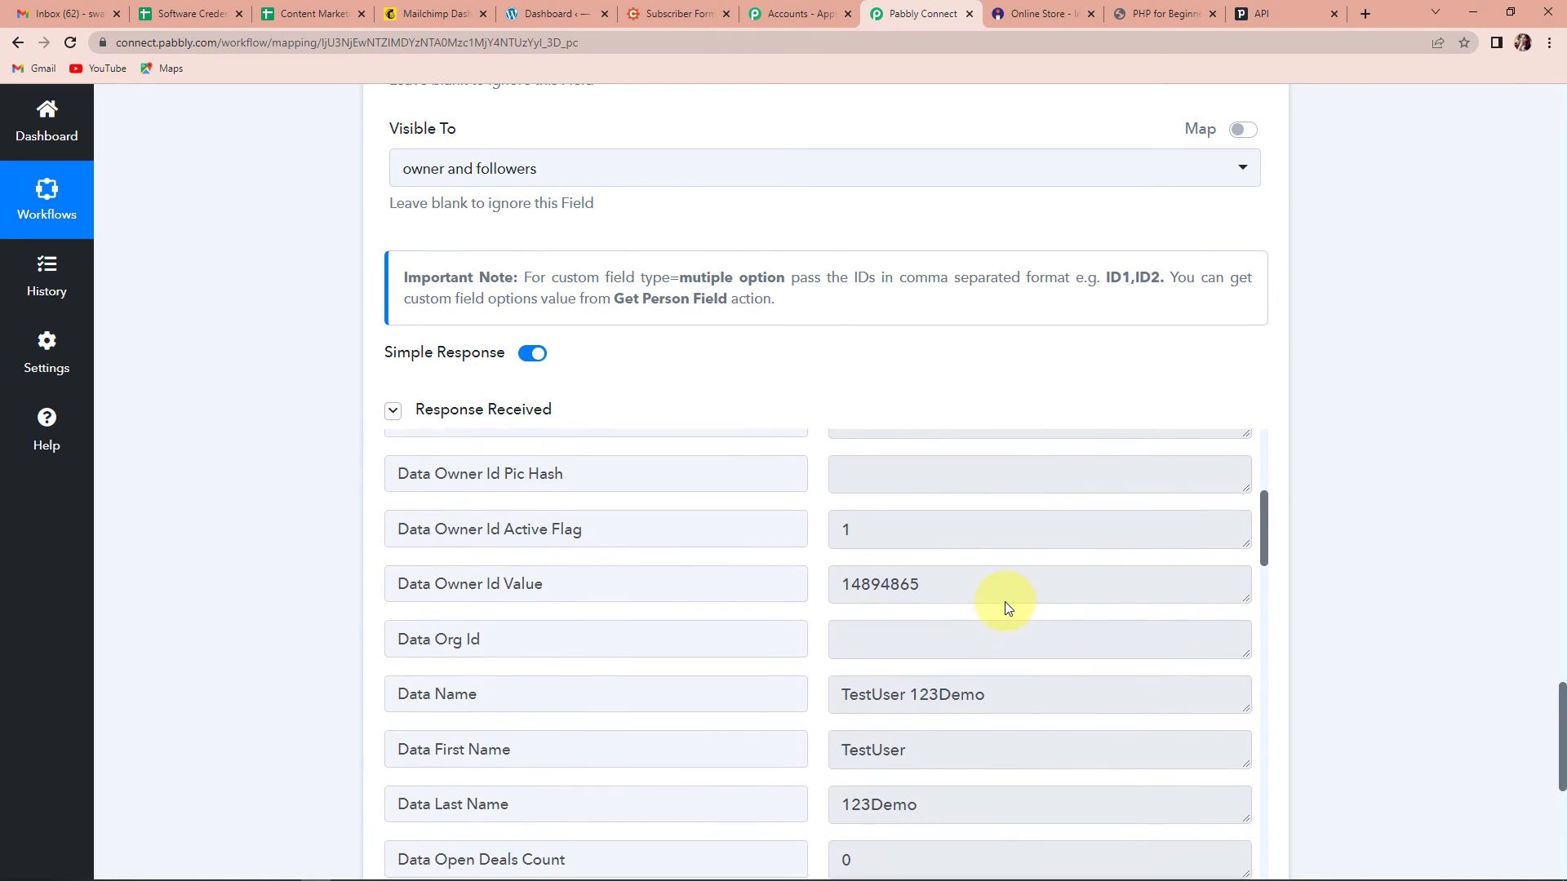
{"action": "scroll", "coordinate": [1005, 600], "scroll_direction": "down", "scroll_amount": 7}
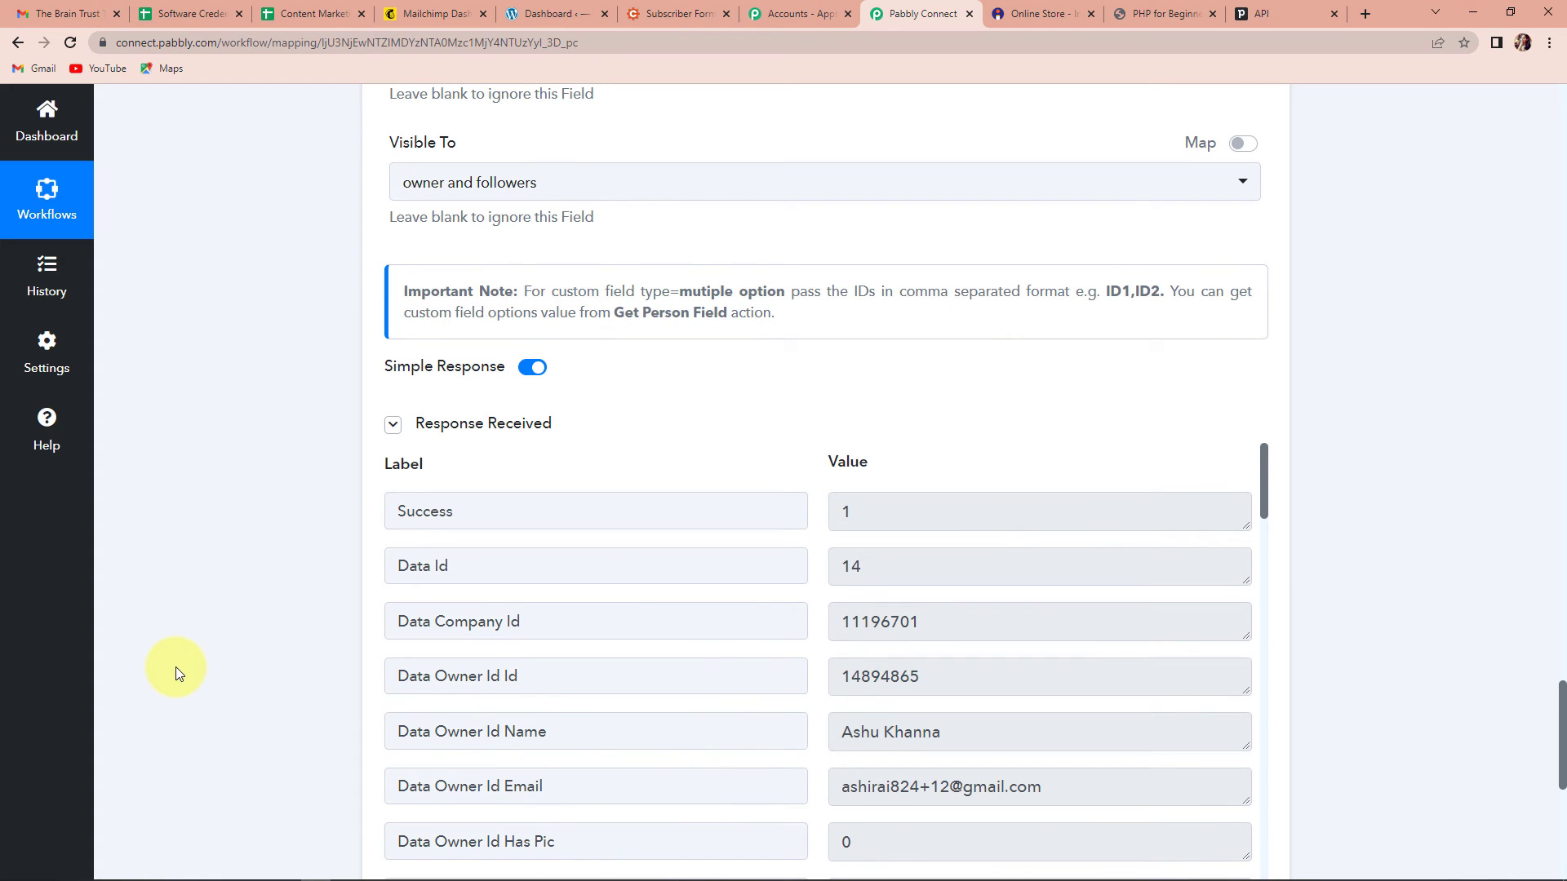
Step: Open Pipedrive's People list, which now shows the TestUser 123Demo customer contact among 11 people
{"action": "left_click", "coordinate": [1284, 17]}
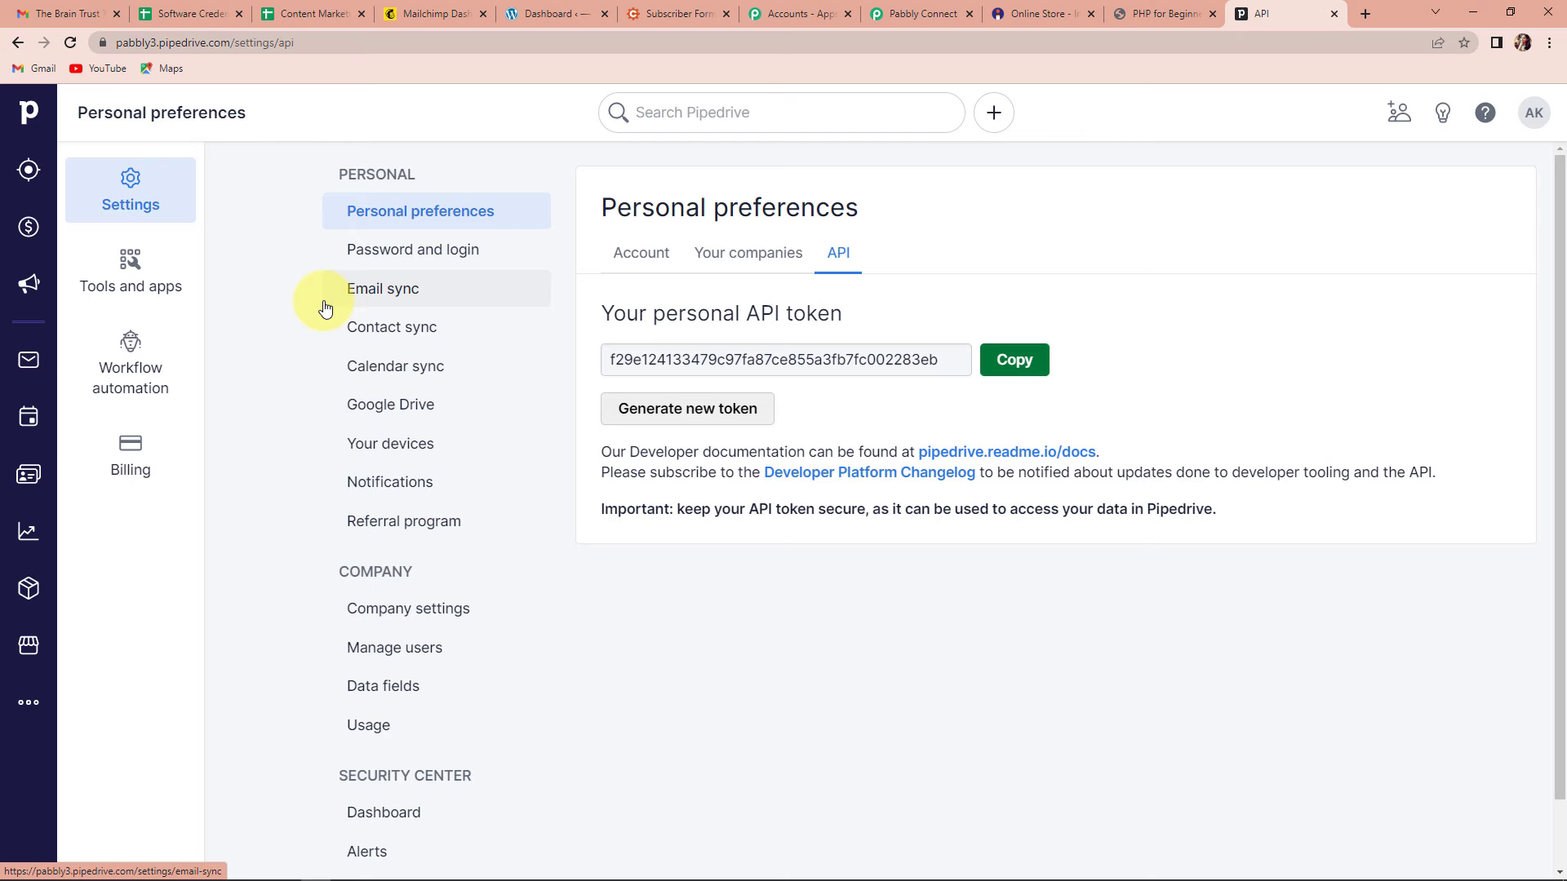
{"action": "left_click", "coordinate": [28, 227]}
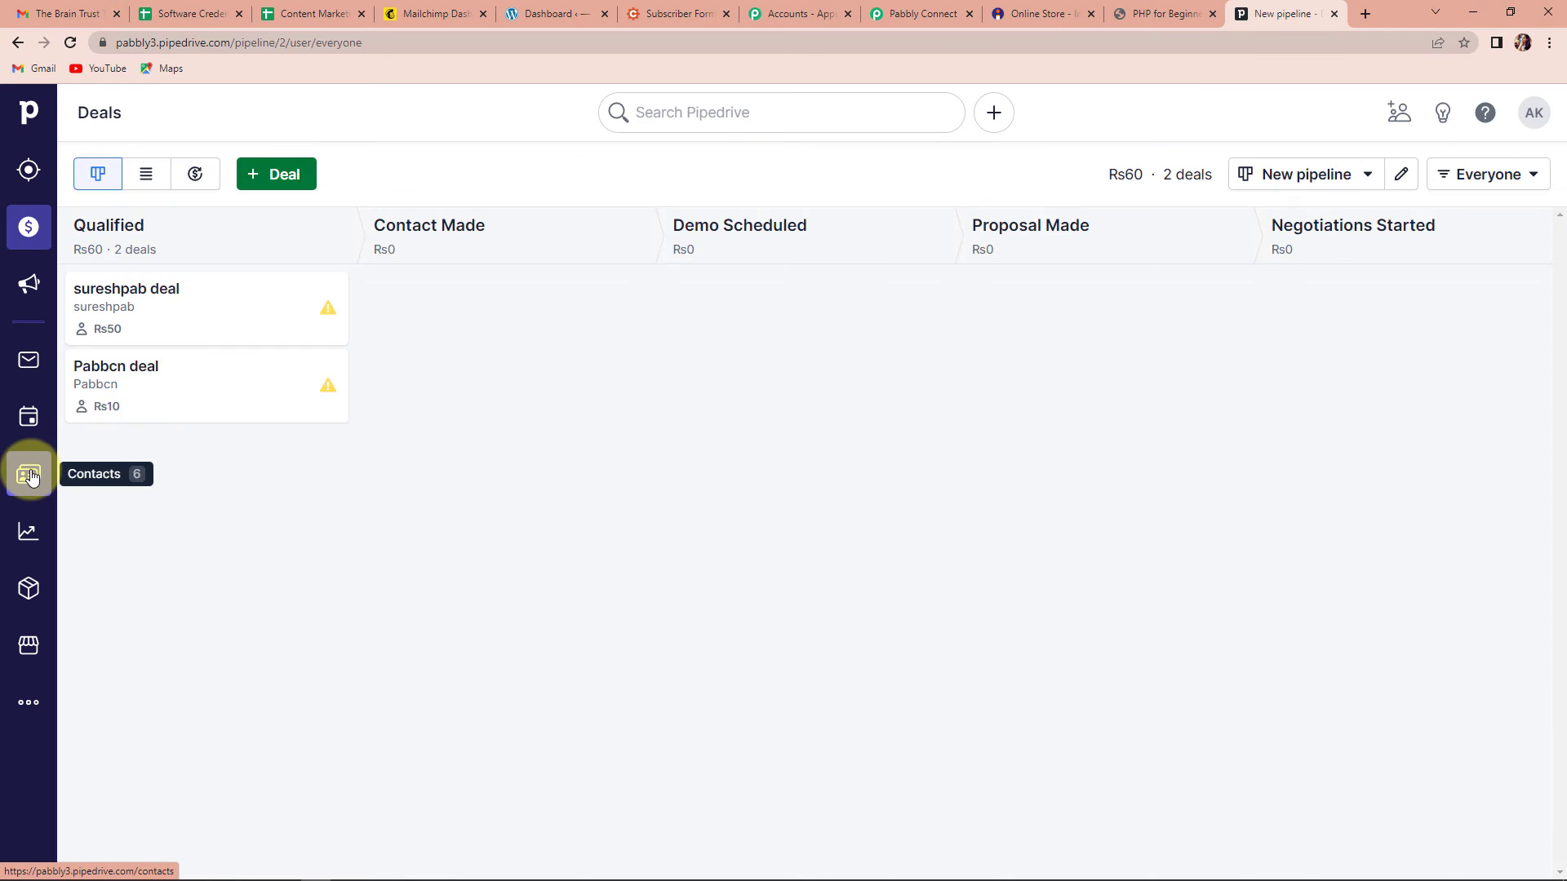
{"action": "left_click", "coordinate": [30, 475]}
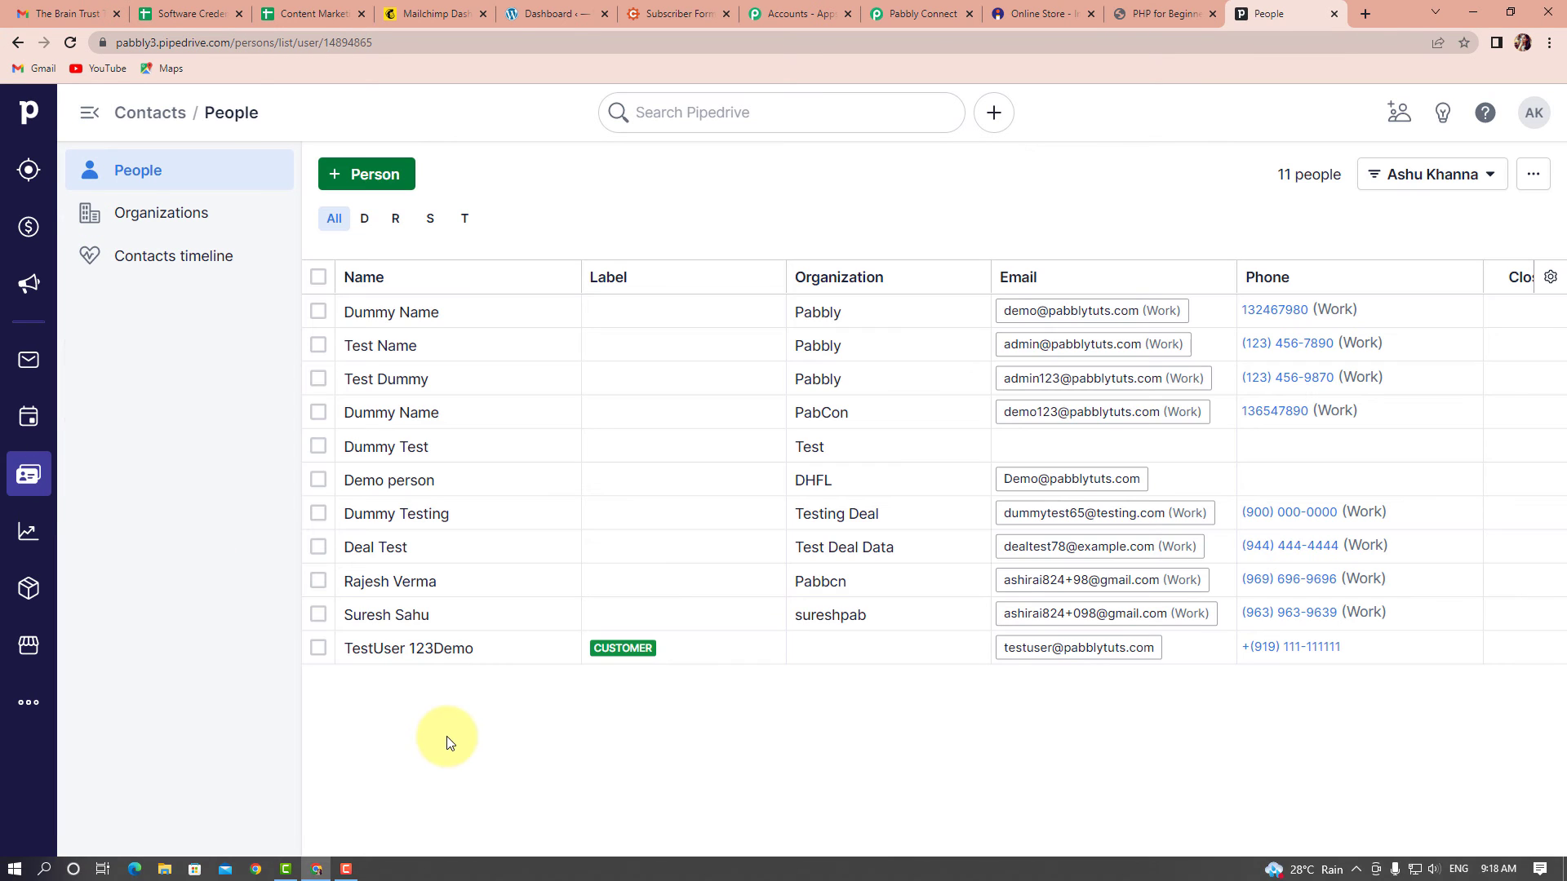
{"action": "mouse_move", "coordinate": [377, 661]}
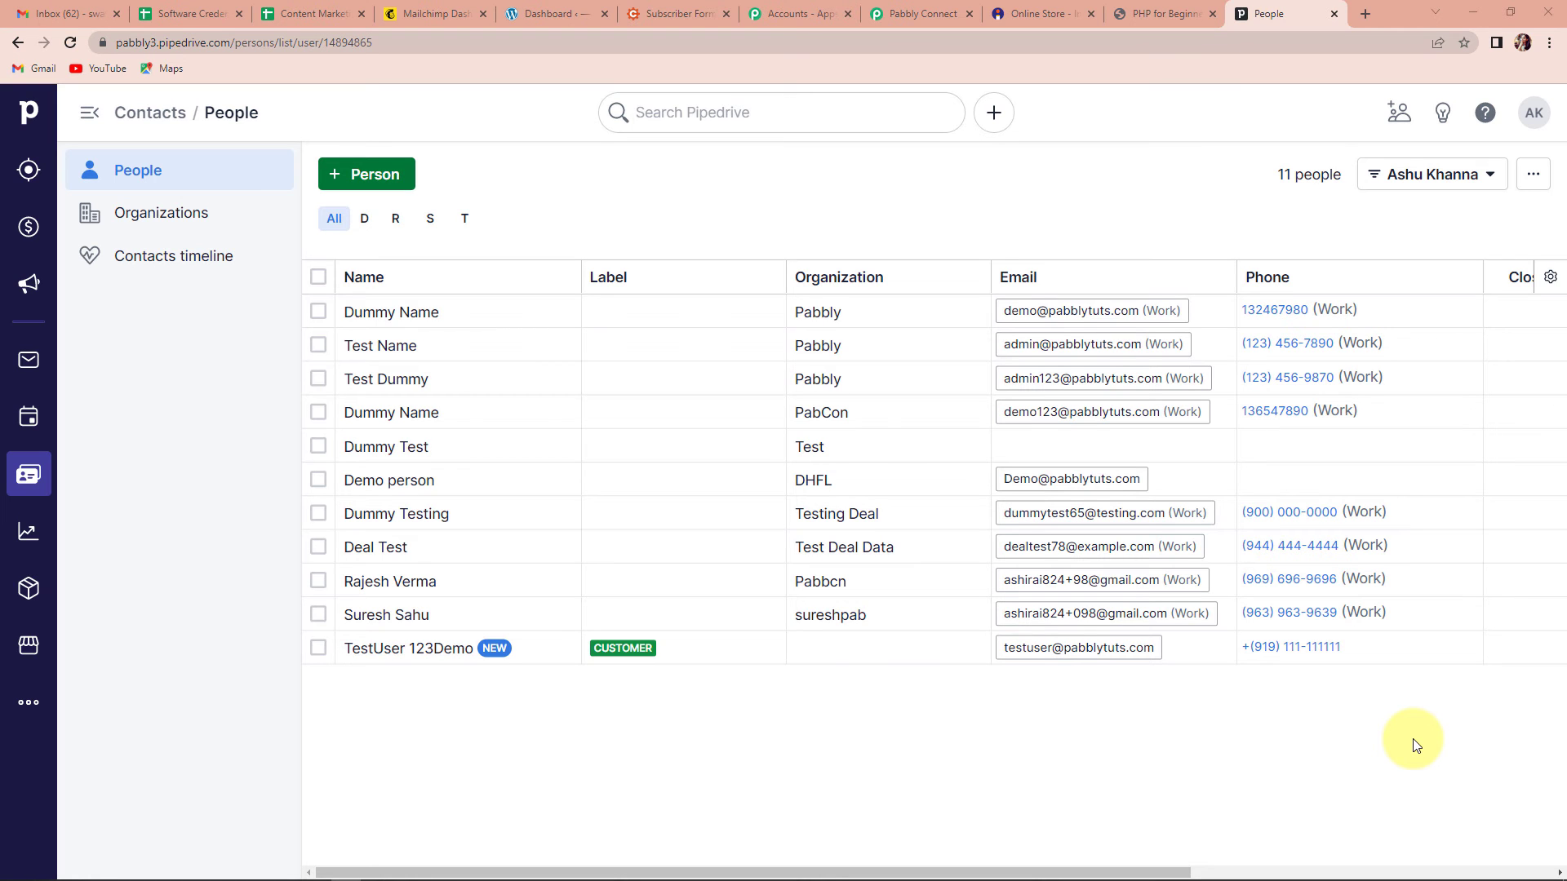
Step: Open the PHP for Beginners public store page from Instamojo admin and start buying it
{"action": "left_click", "coordinate": [1032, 13]}
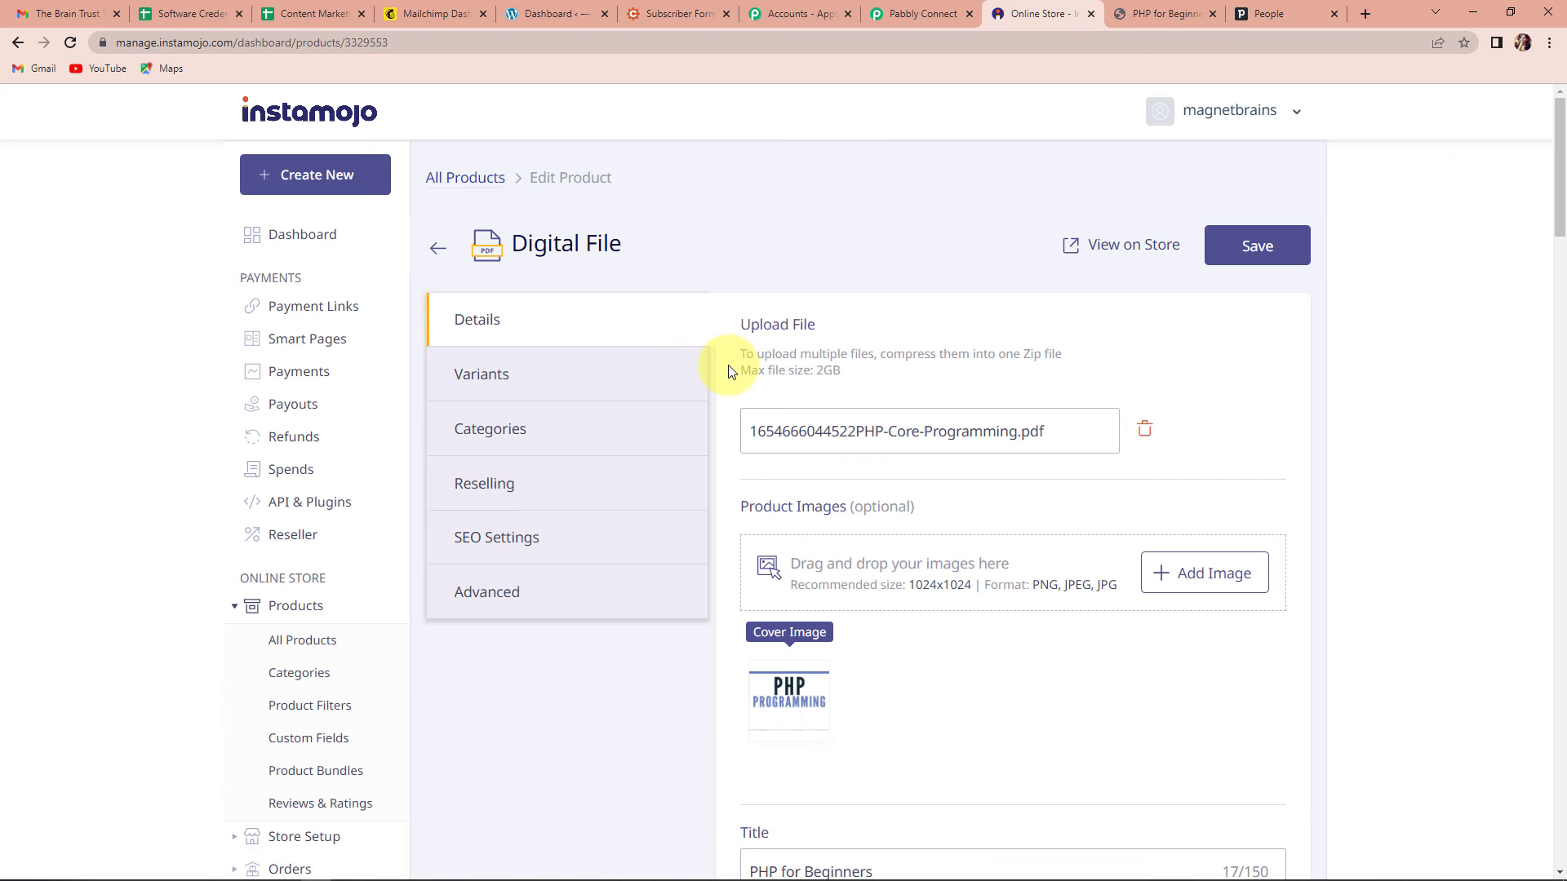
{"action": "left_click", "coordinate": [295, 608]}
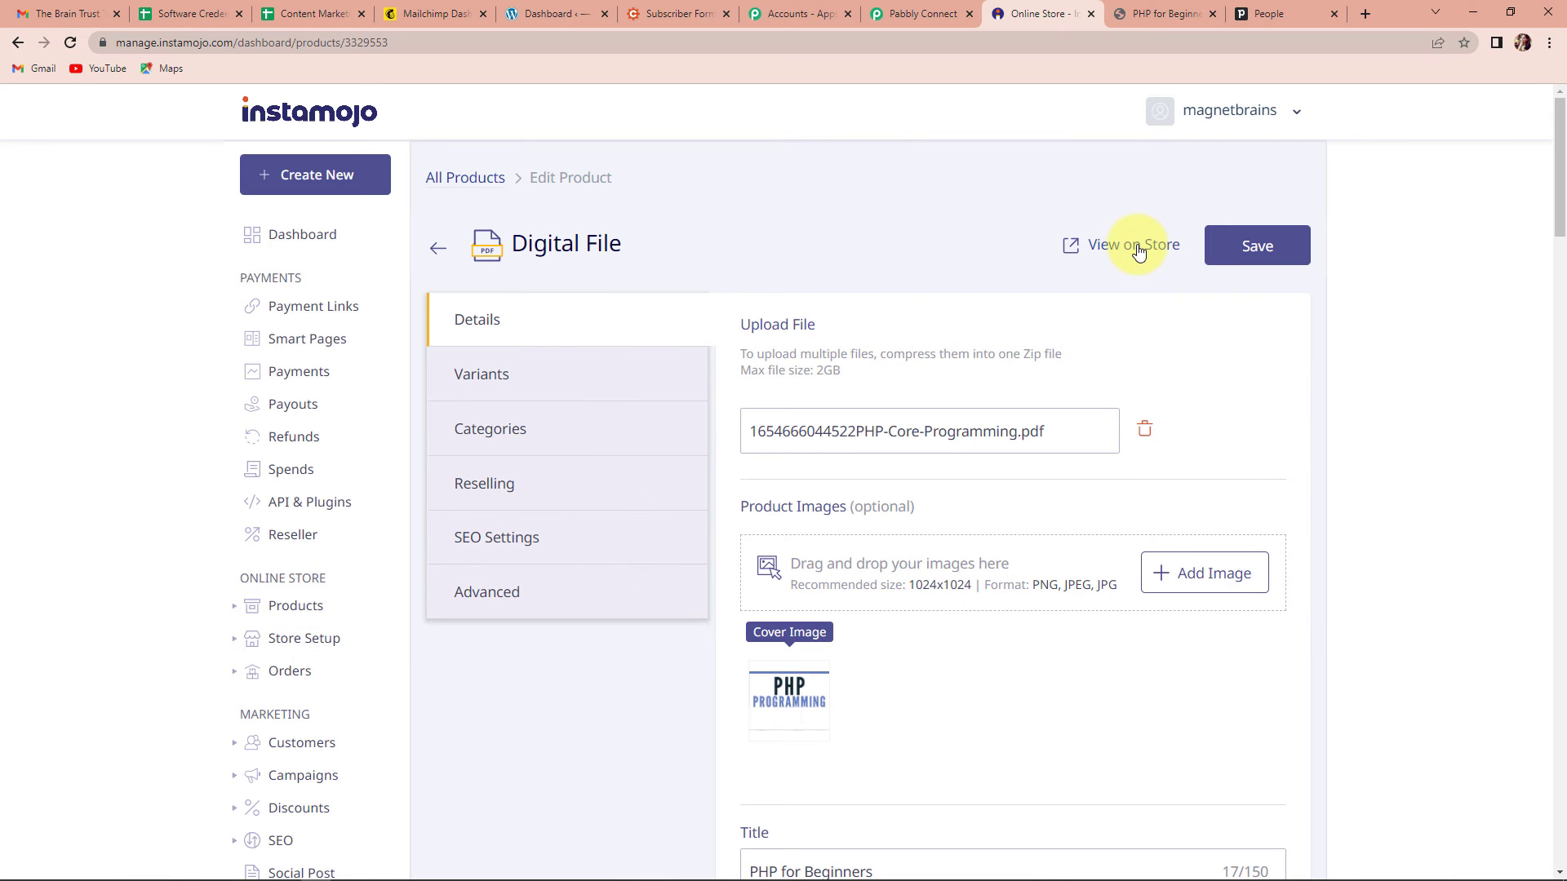
{"action": "left_click", "coordinate": [1134, 245]}
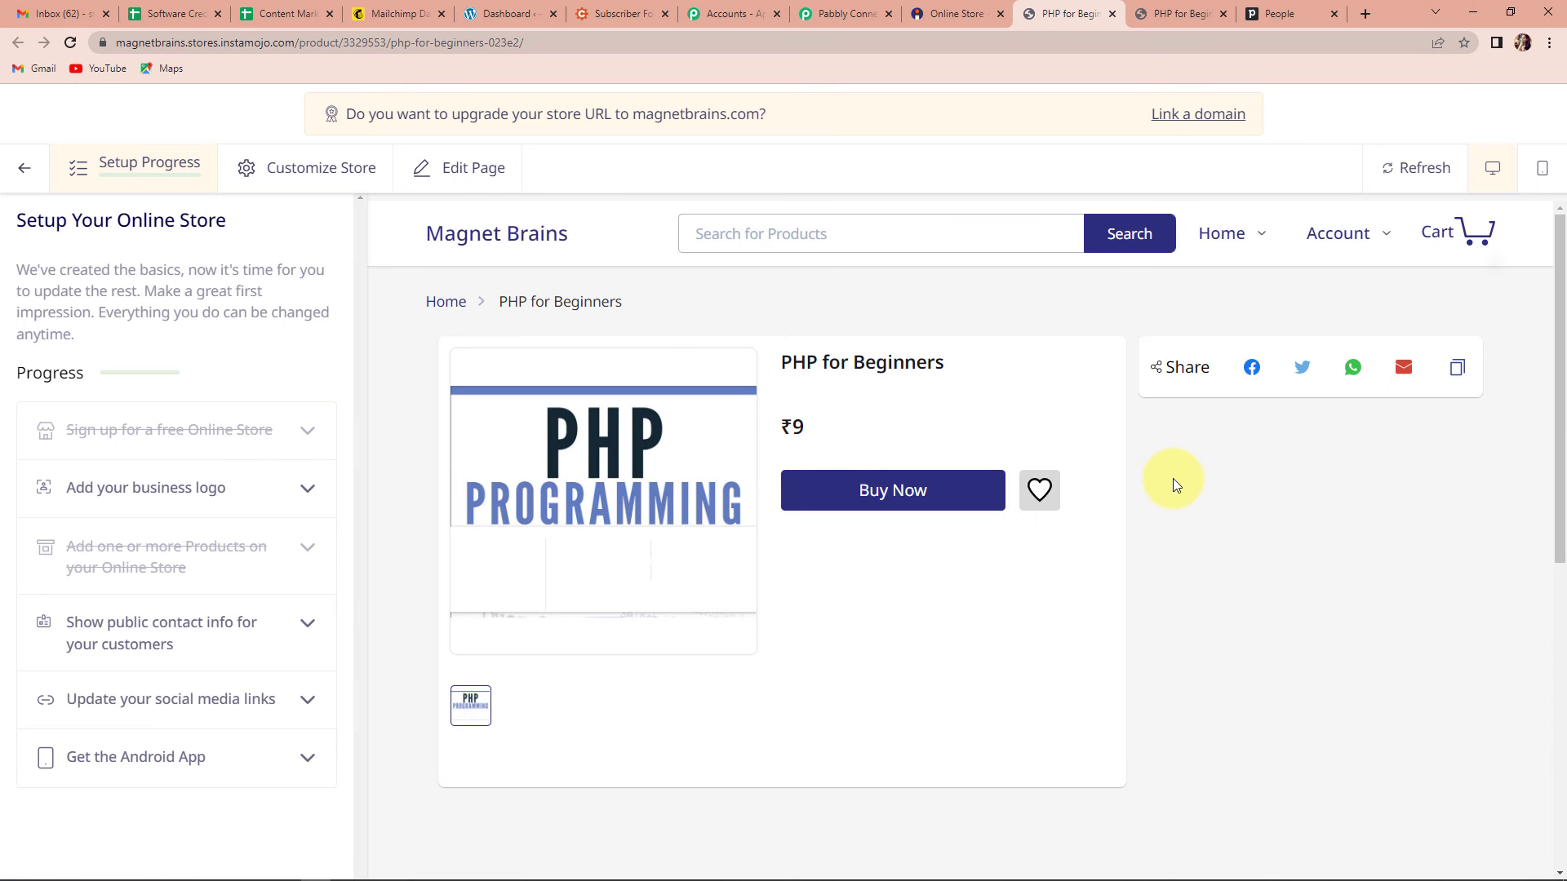
{"action": "left_click", "coordinate": [921, 500]}
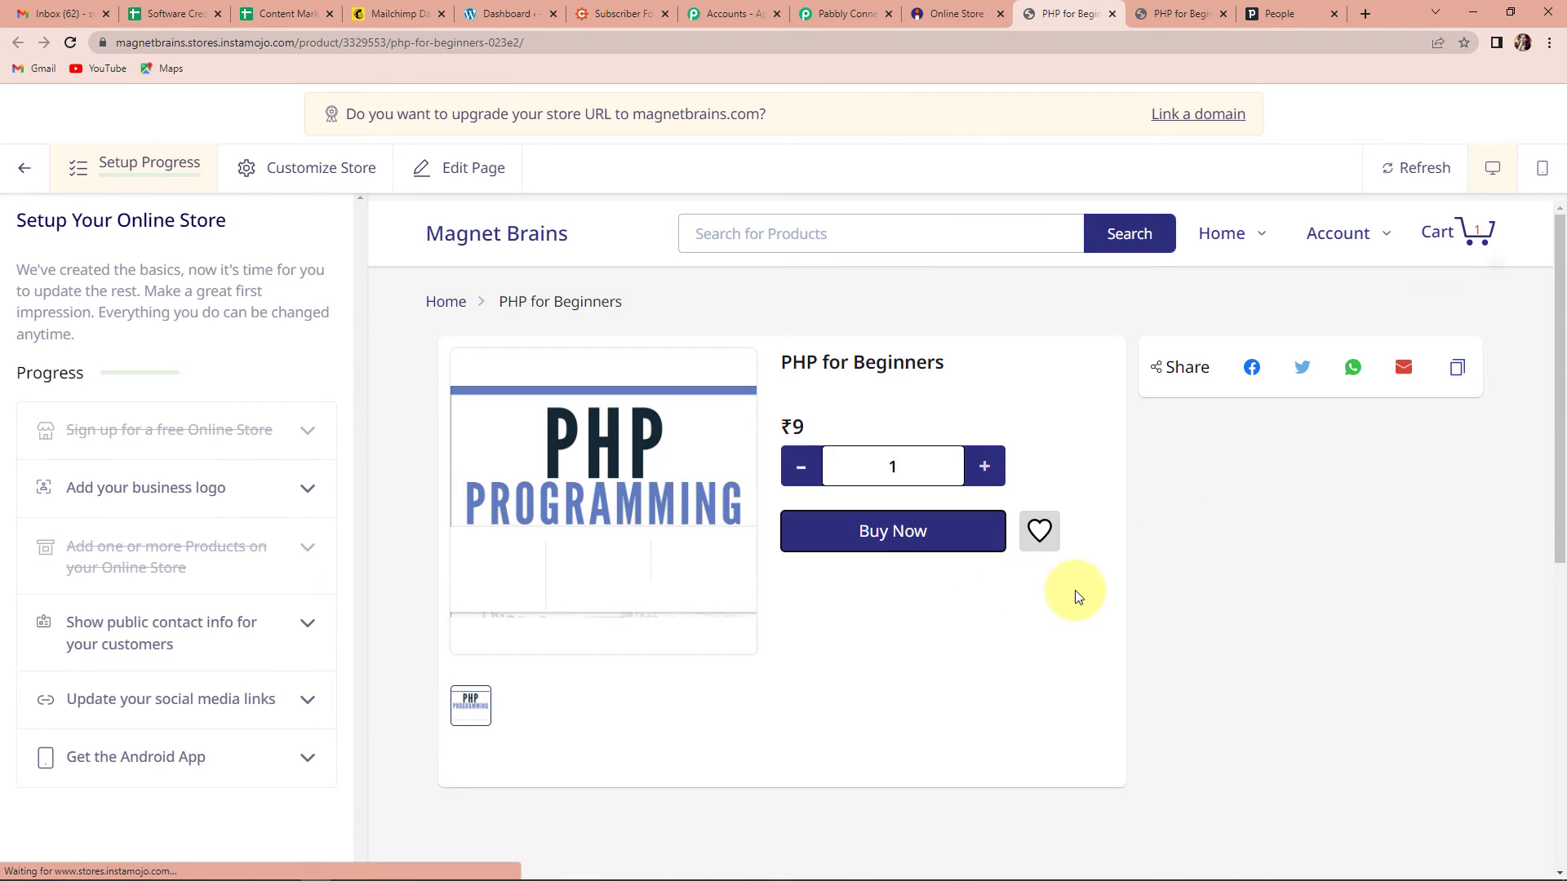
Step: Enter the buyer's first and last name, e-mail and mobile number, then review and pay
{"action": "left_click", "coordinate": [542, 423]}
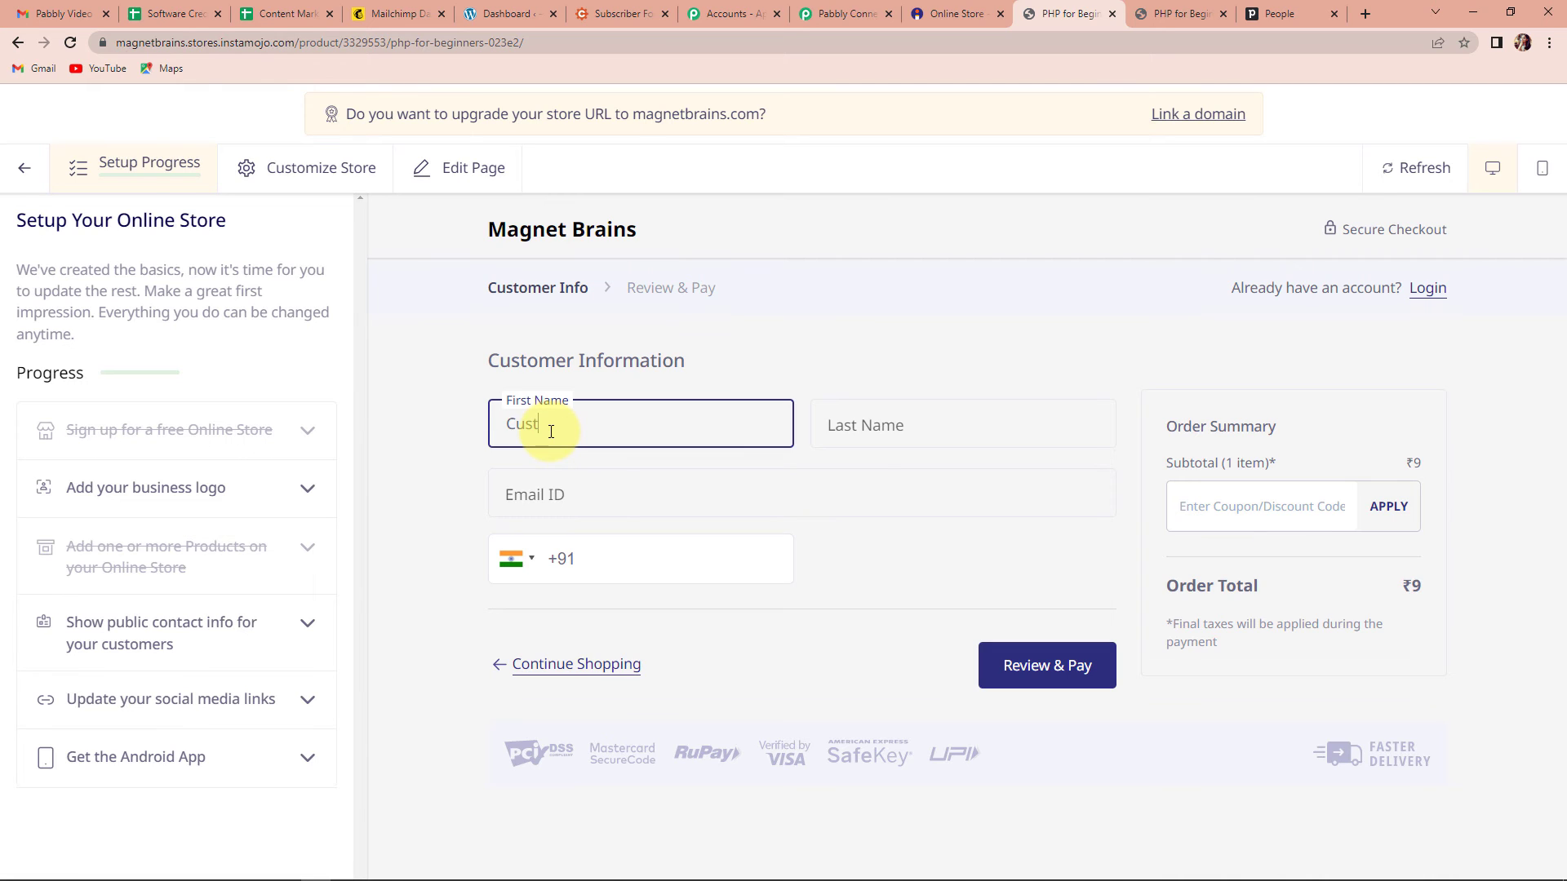
{"action": "type", "text": "CustomerNew"}
{"action": "left_click", "coordinate": [854, 430]}
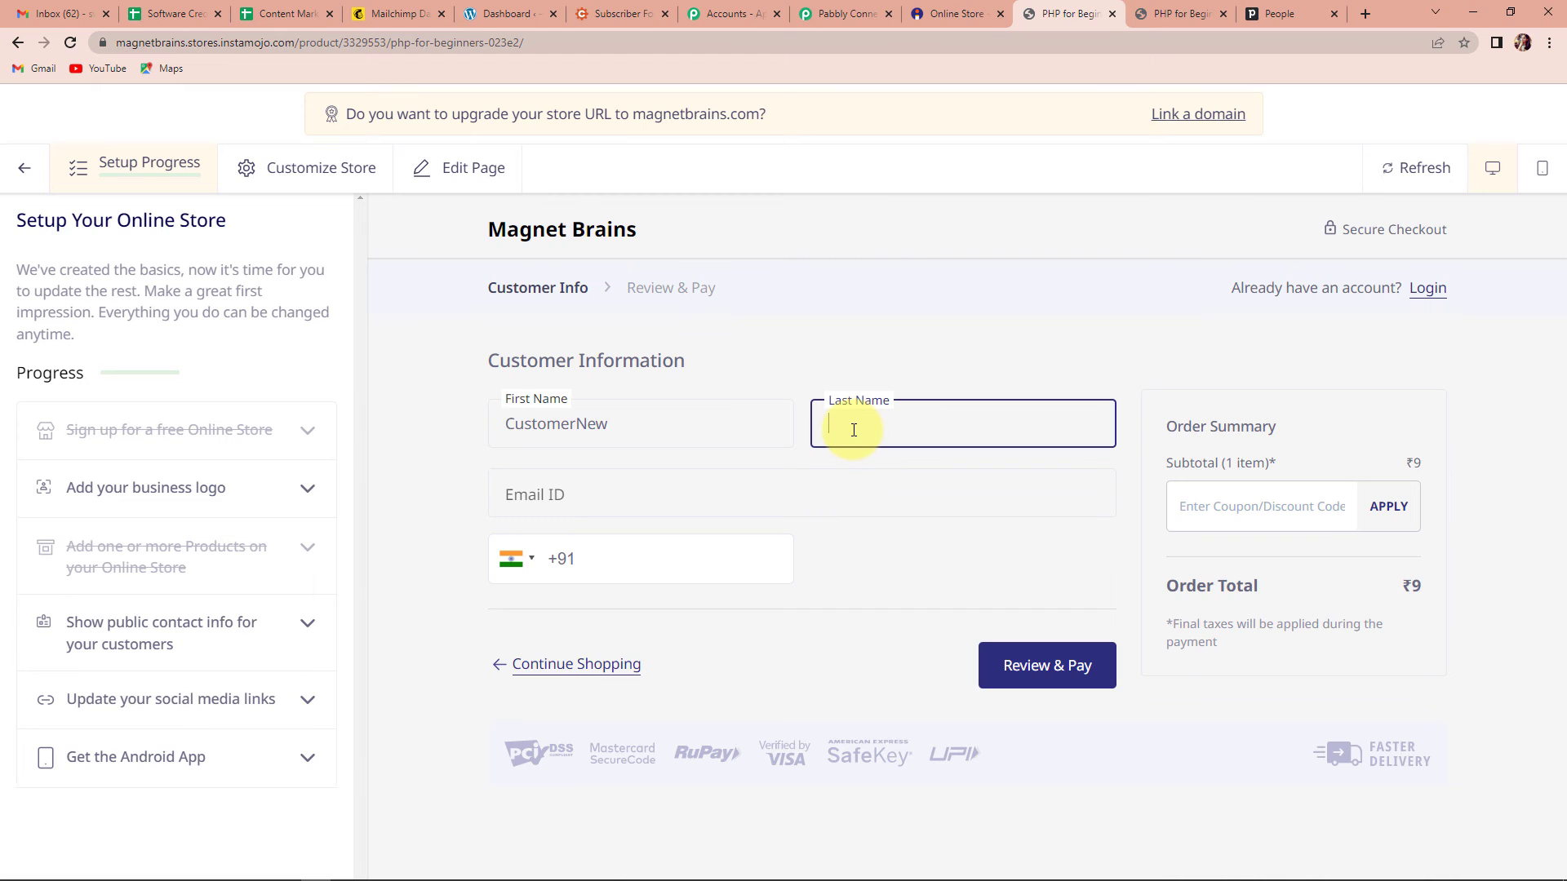
{"action": "type", "text": "Demo123"}
{"action": "left_click", "coordinate": [575, 488]}
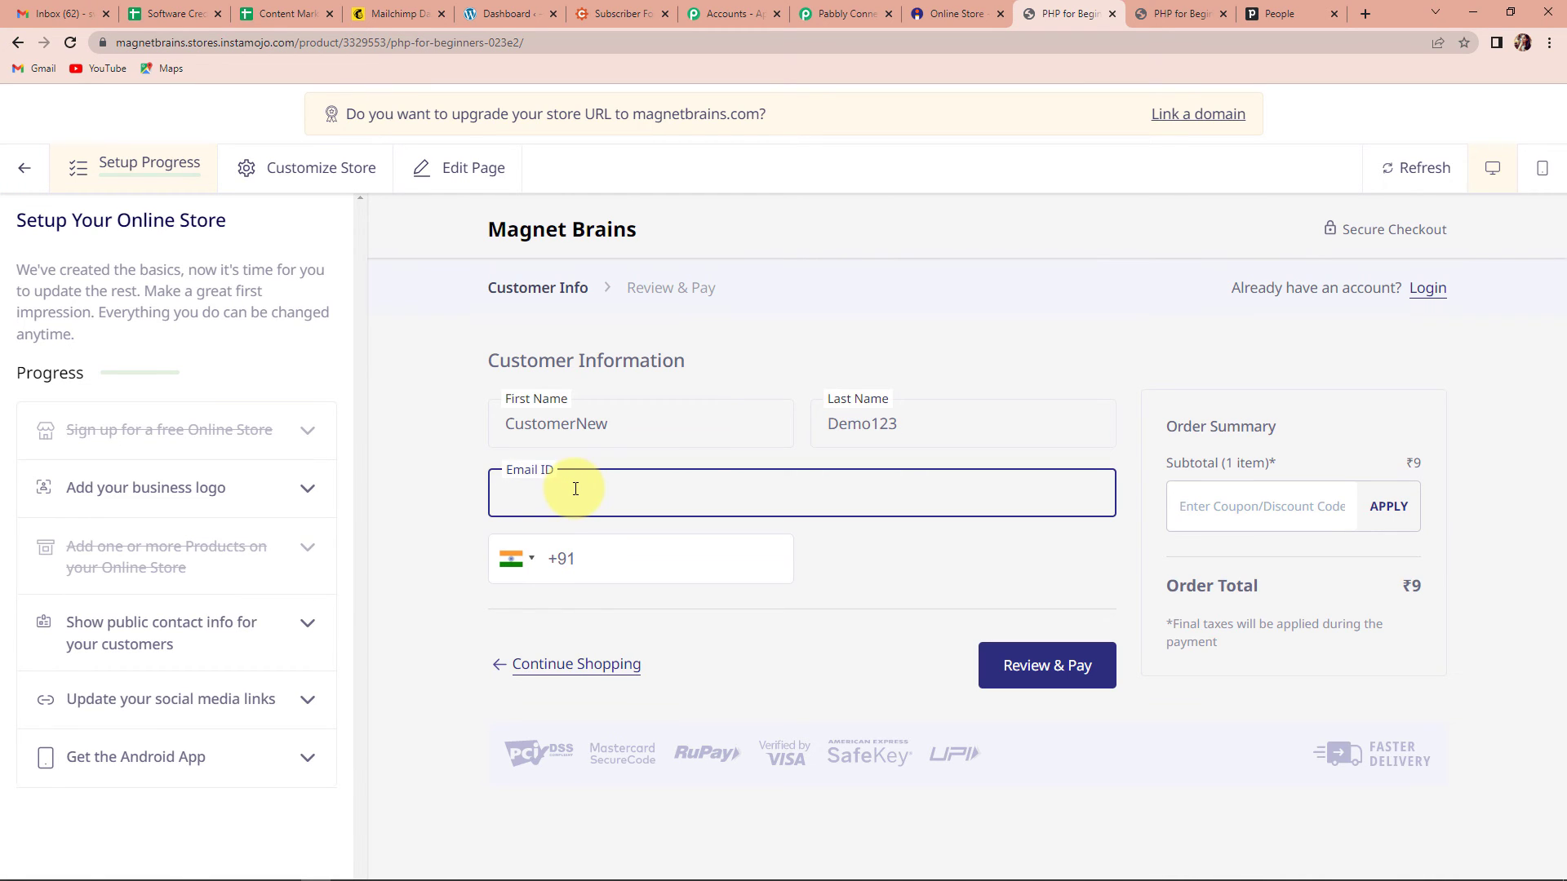
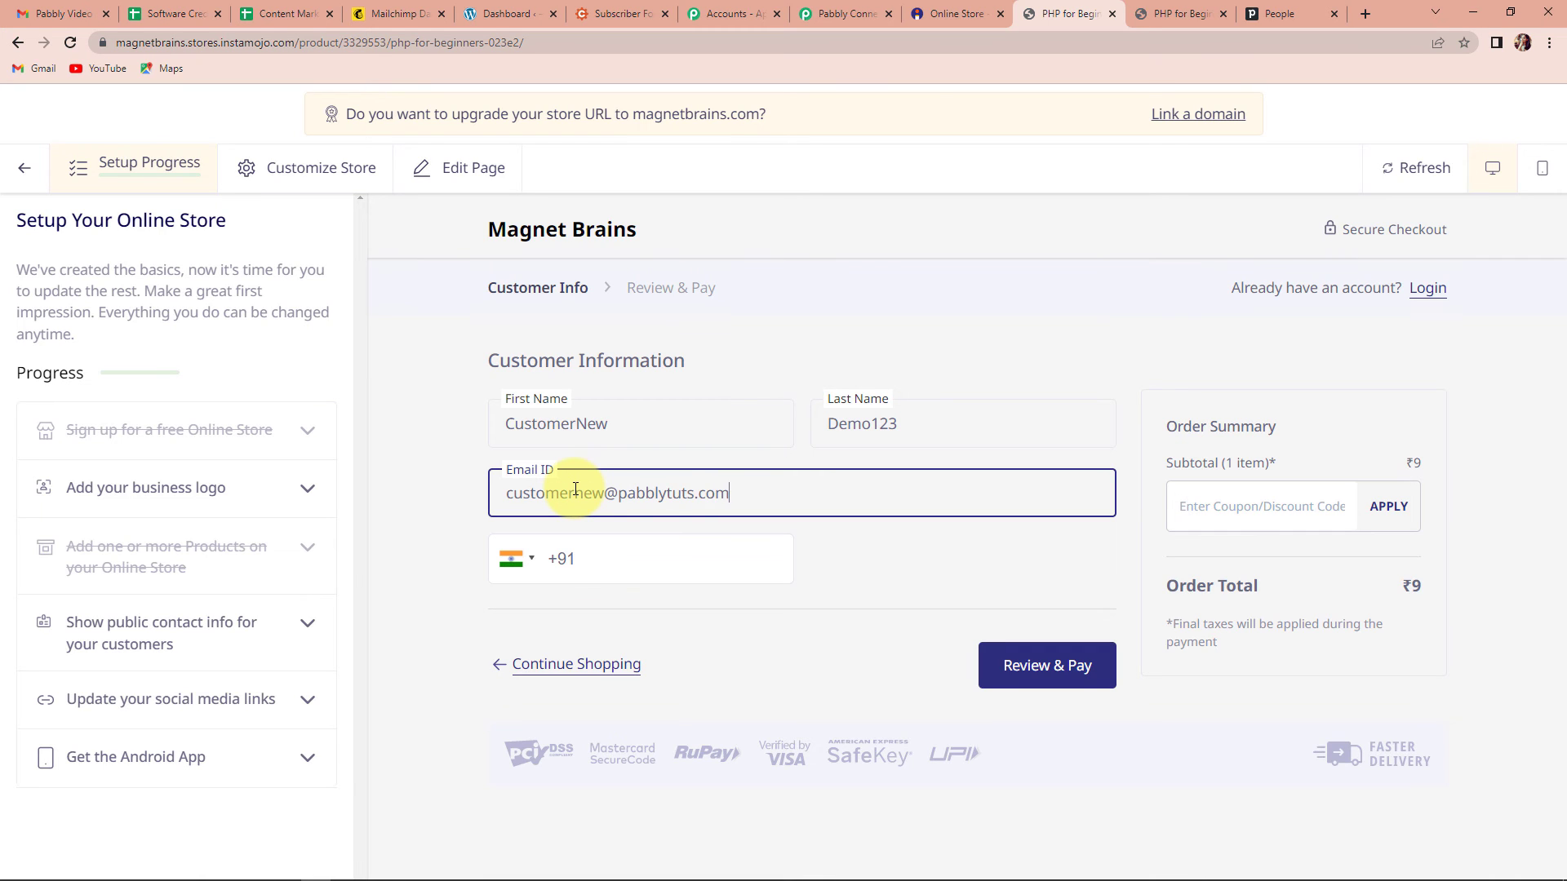
{"action": "left_click", "coordinate": [614, 545]}
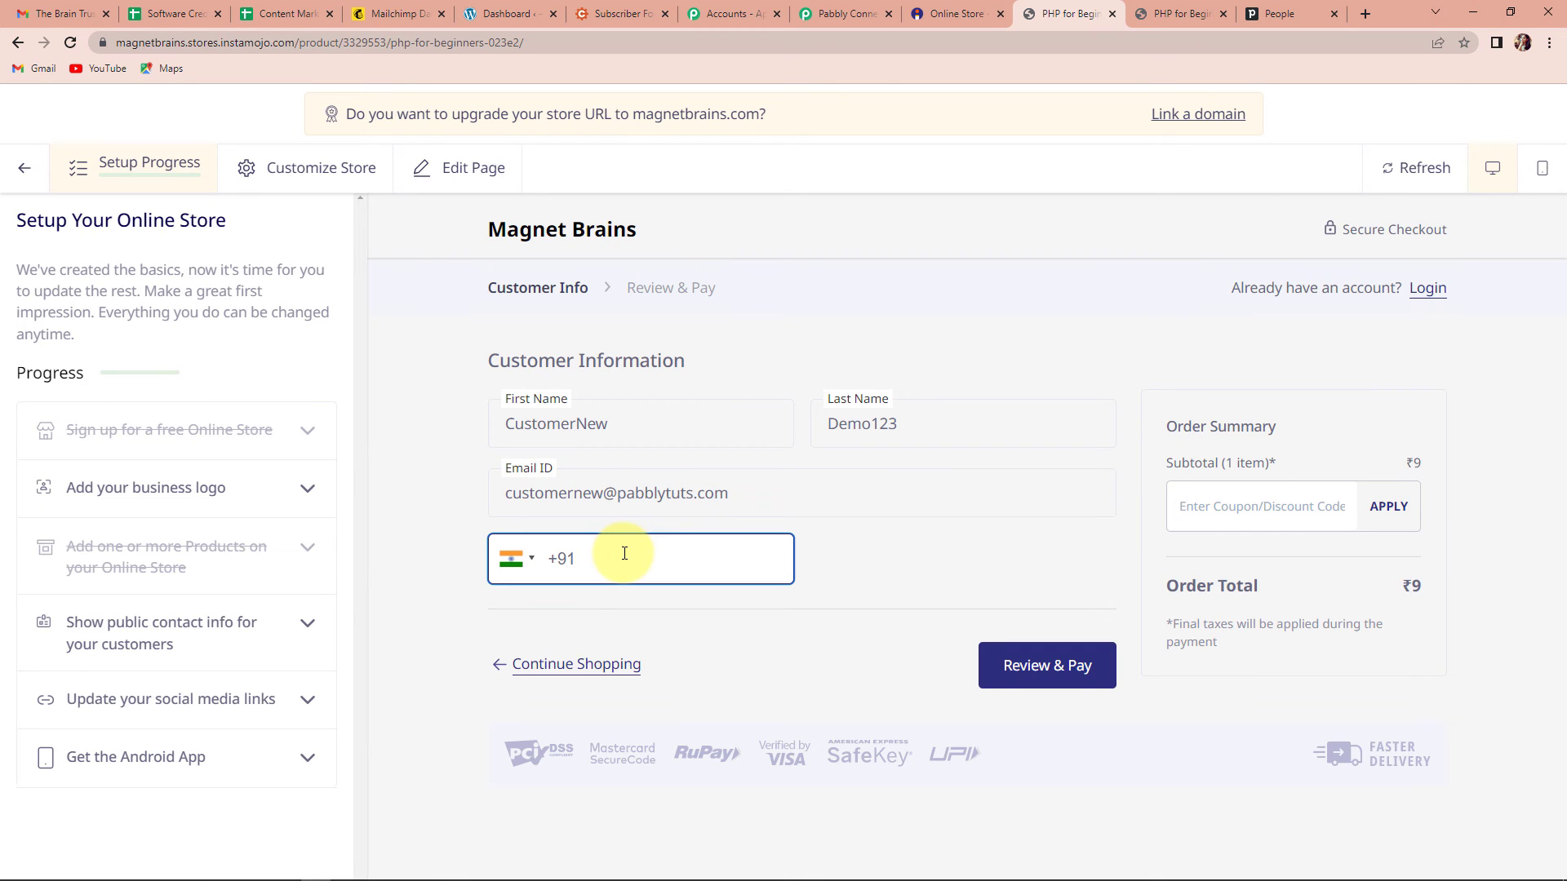
{"action": "type", "text": "91111-11111"}
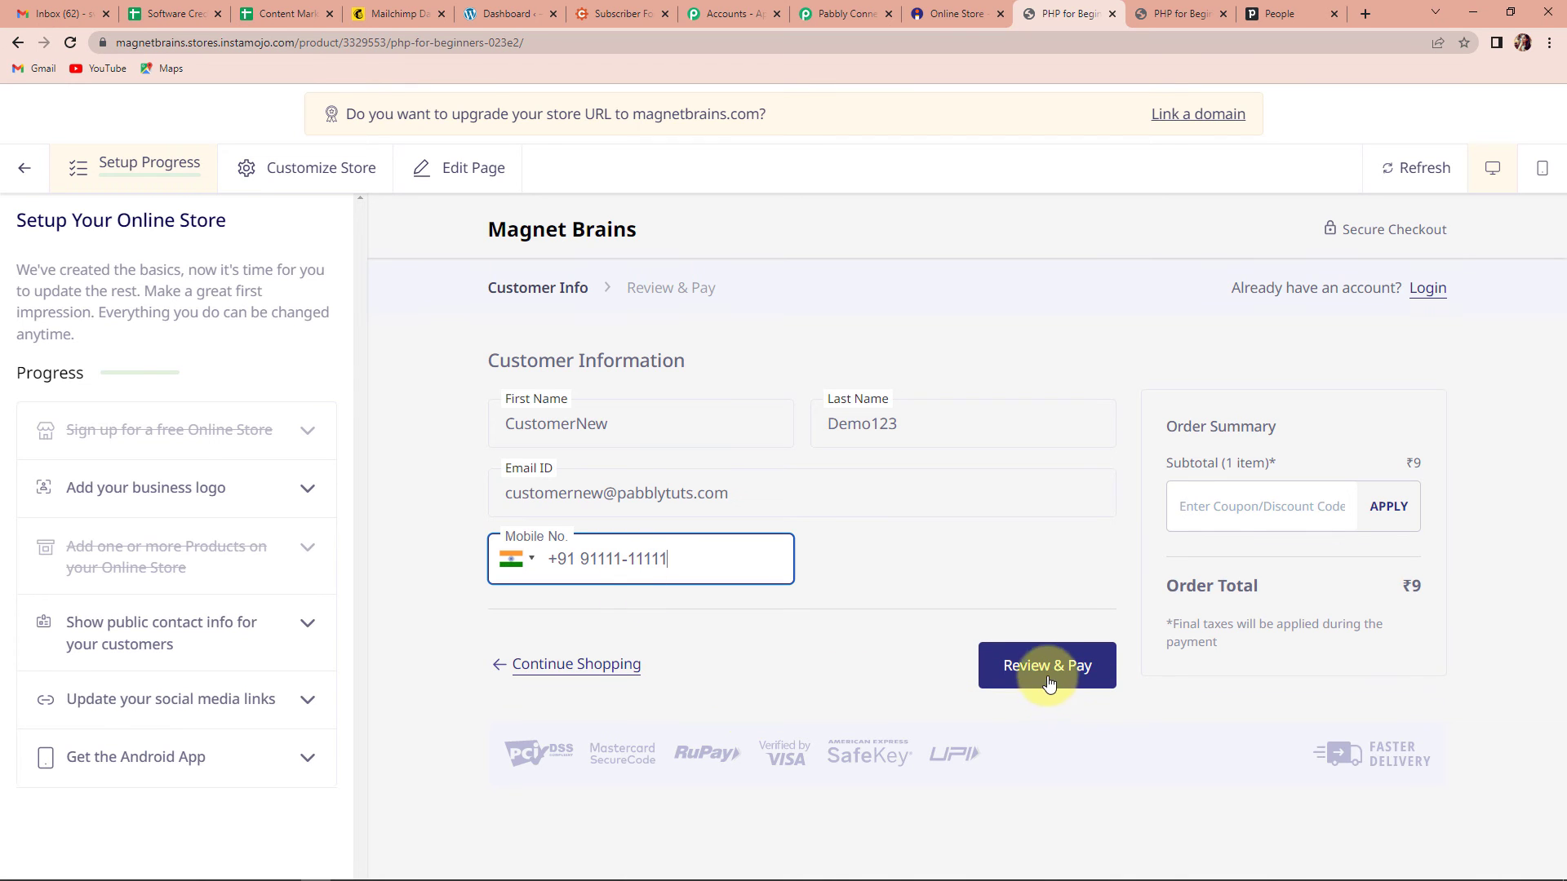
{"action": "left_click", "coordinate": [1040, 667]}
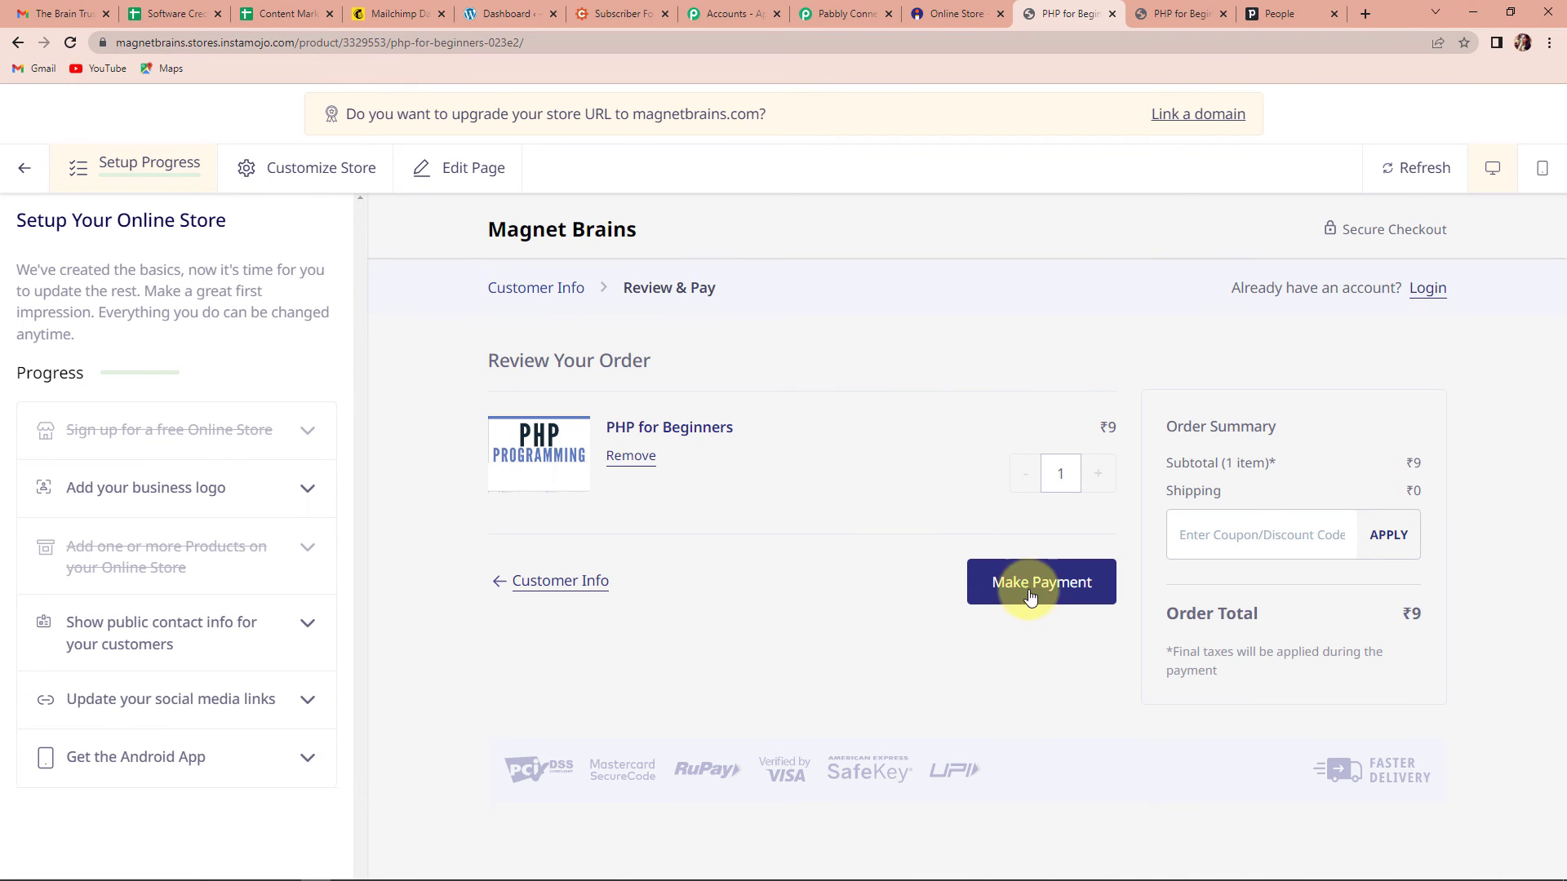
{"action": "left_click", "coordinate": [1025, 600]}
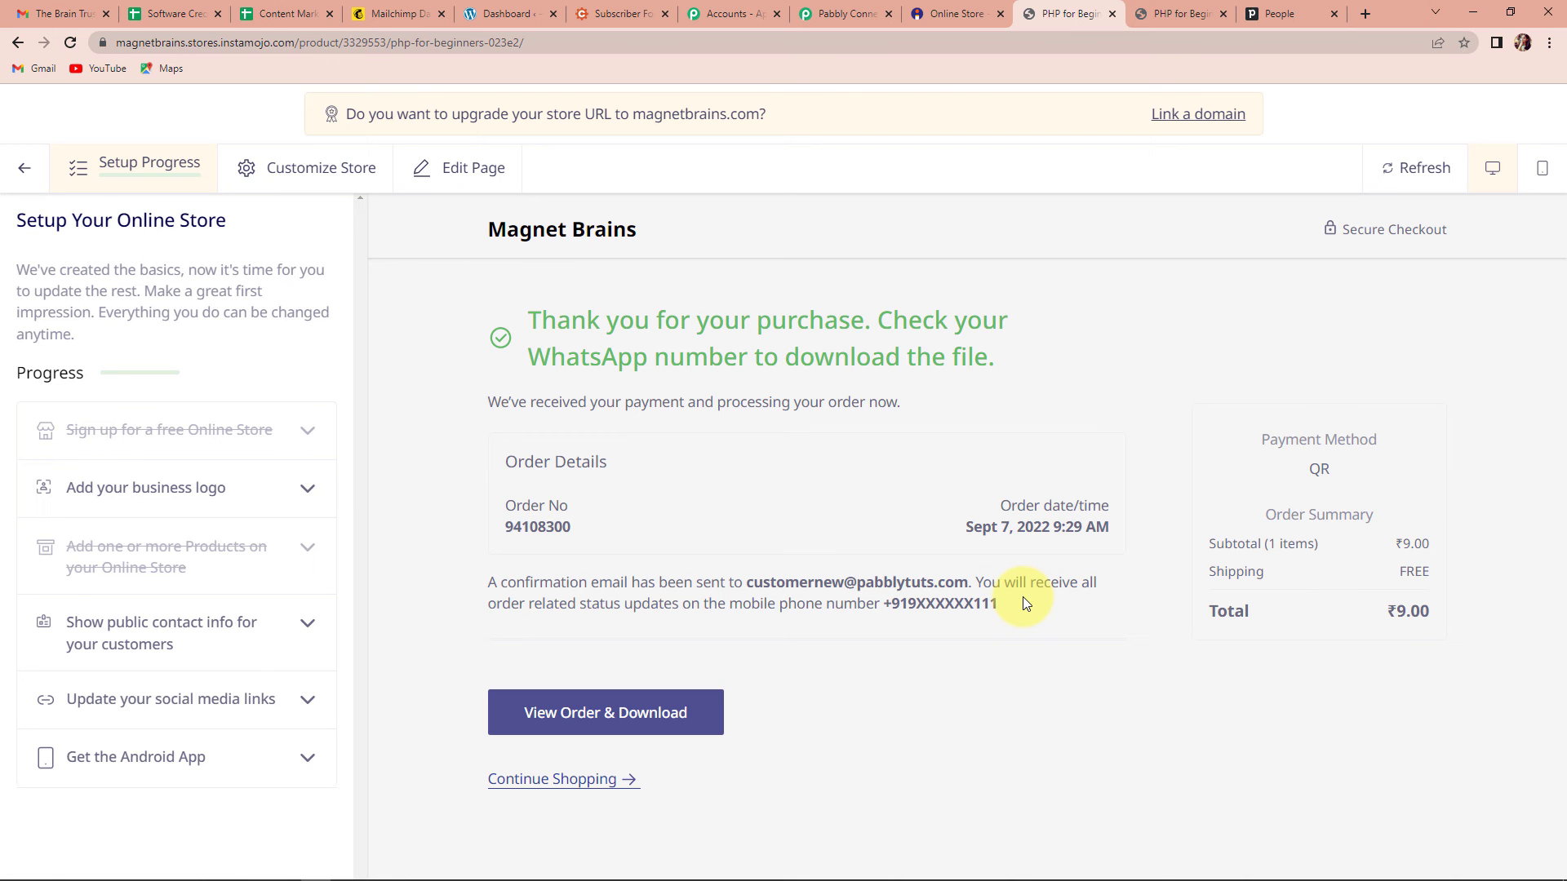
Step: Confirm Pipedrive's People list now counts 12 with the new customer, then return to Pabbly Connect
{"action": "left_click", "coordinate": [1289, 14]}
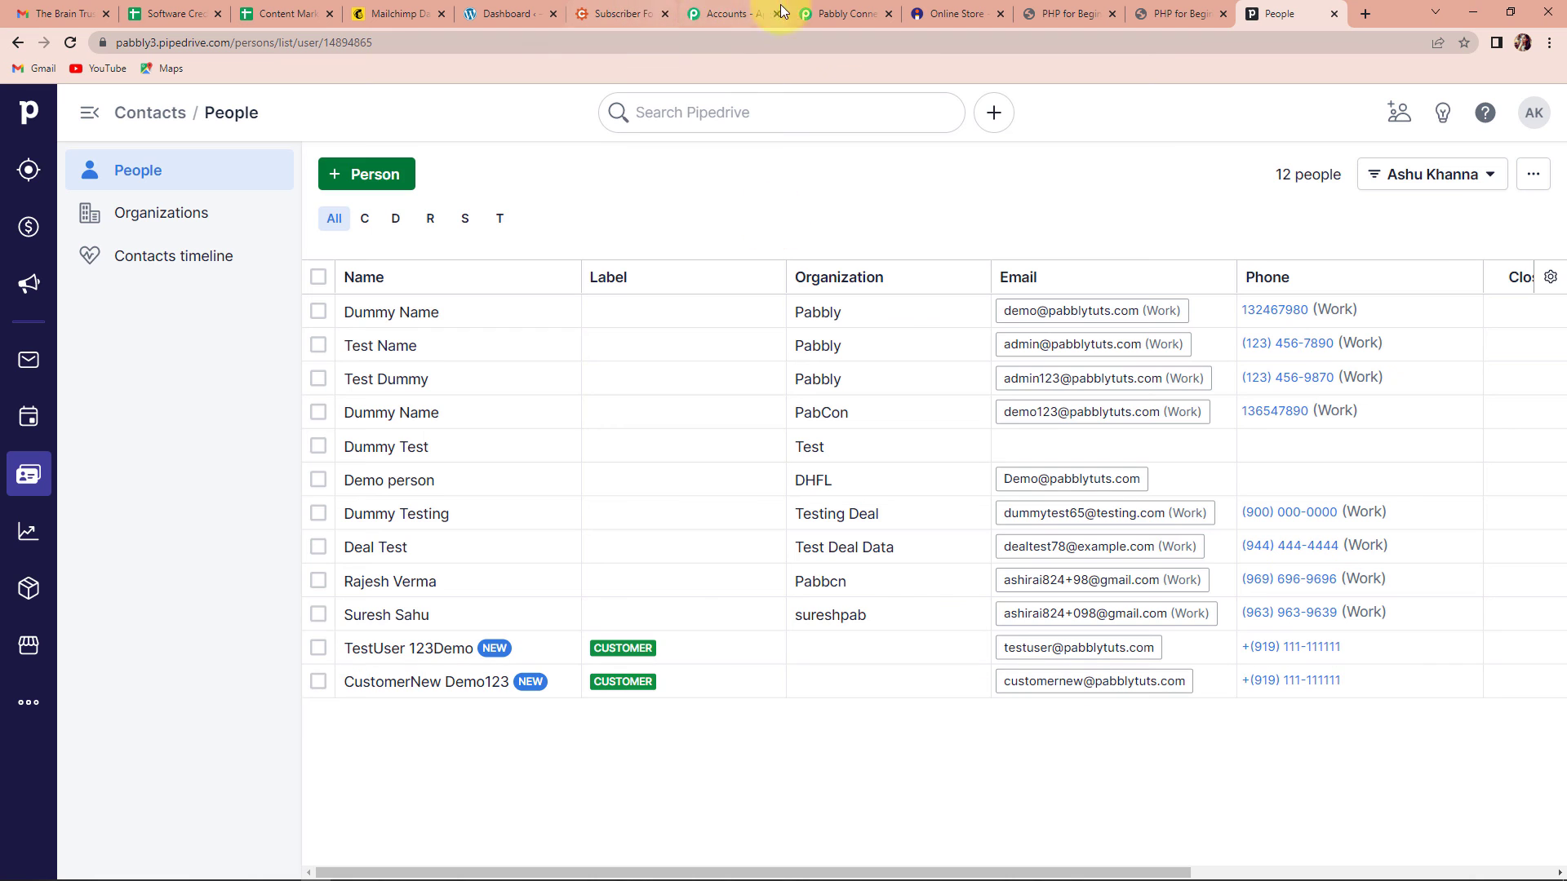
{"action": "left_click", "coordinate": [850, 15]}
Step: Collapse the Instamojo New Sale, Split Text and PipeDrive Create a Person step cards
{"action": "scroll", "coordinate": [1344, 603], "scroll_direction": "up", "scroll_amount": 15}
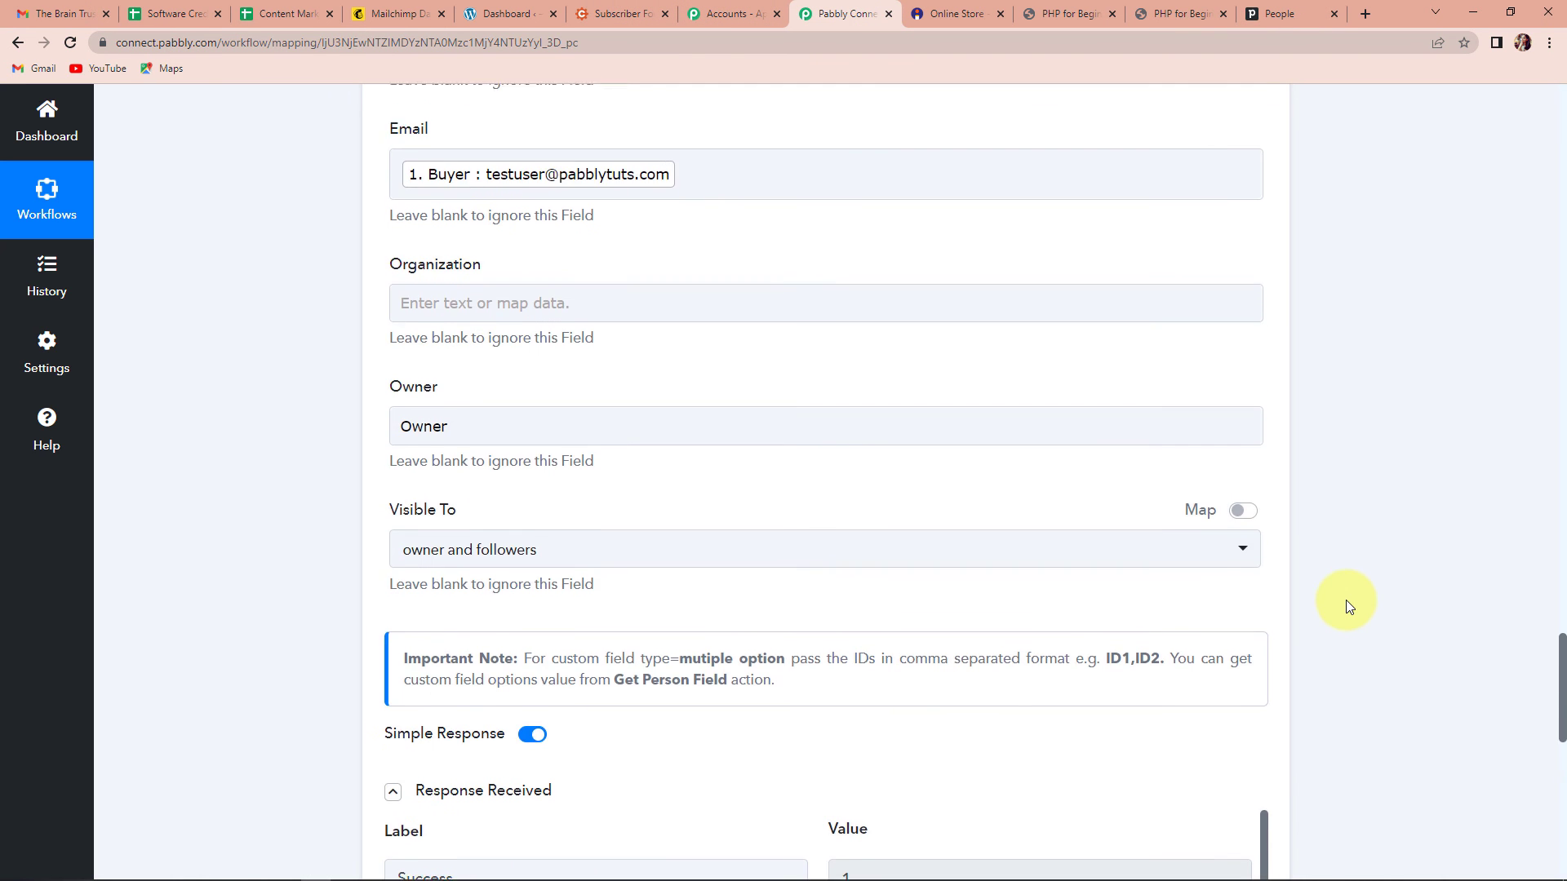
{"action": "scroll", "coordinate": [1347, 605], "scroll_direction": "up", "scroll_amount": 20}
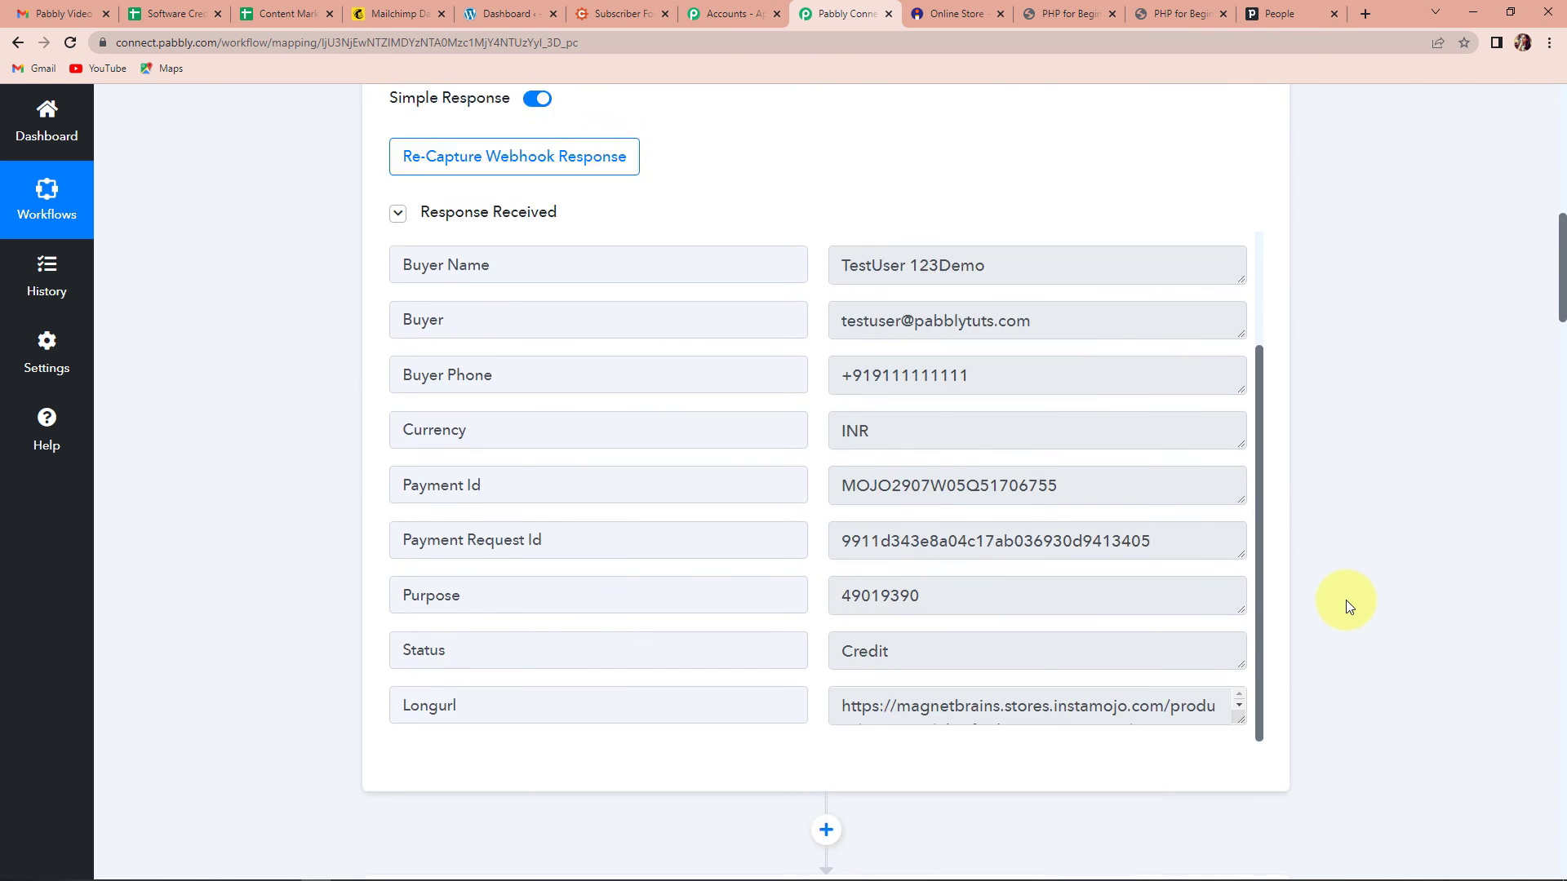
{"action": "scroll", "coordinate": [1345, 599], "scroll_direction": "up", "scroll_amount": 2}
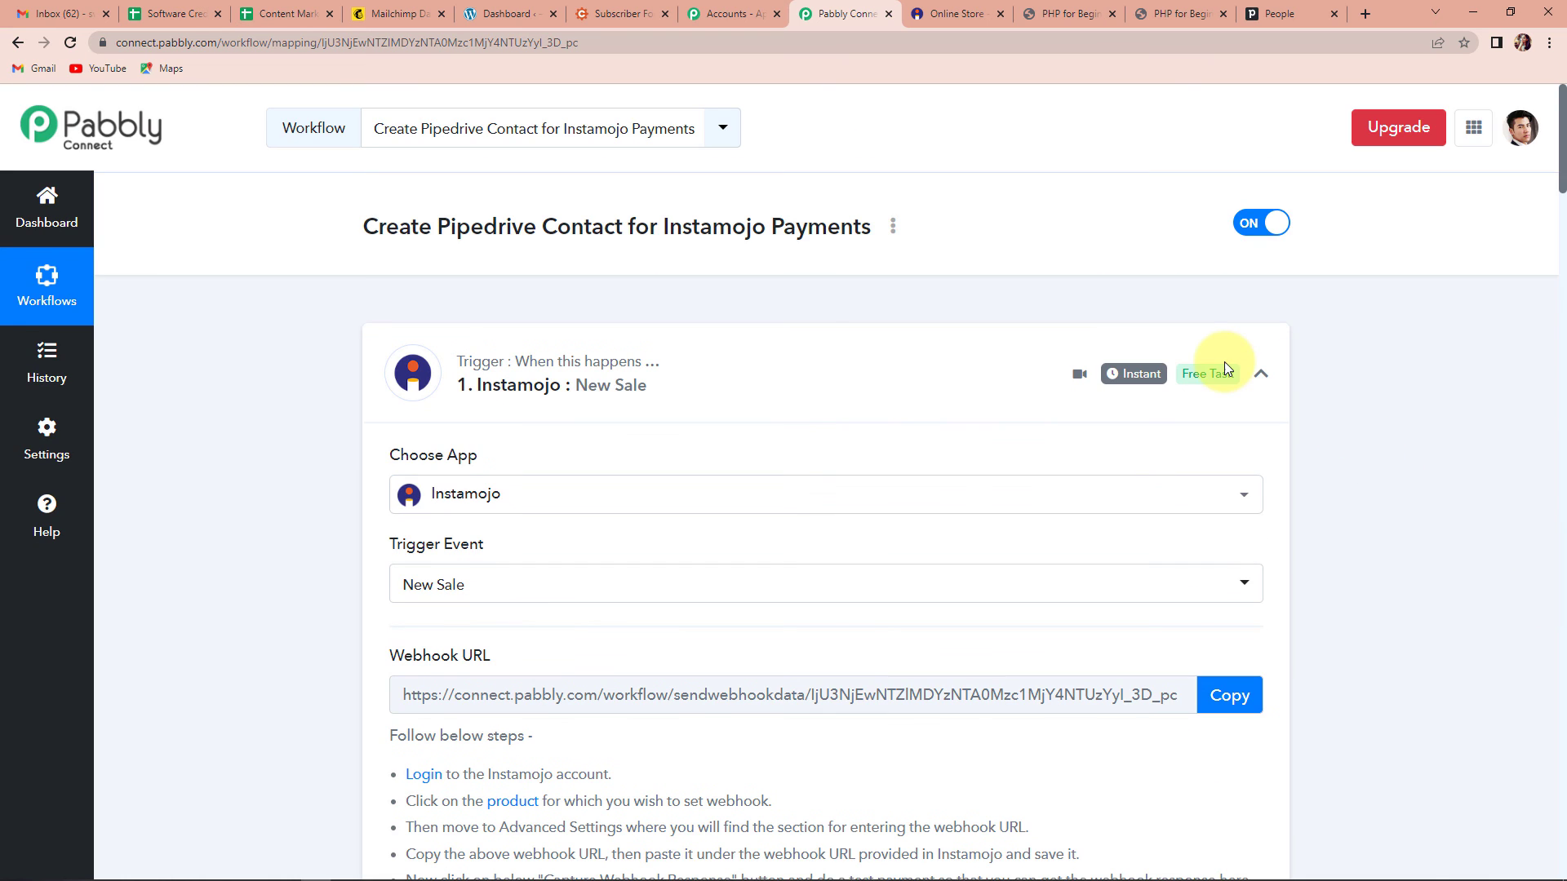
{"action": "left_click", "coordinate": [1260, 375]}
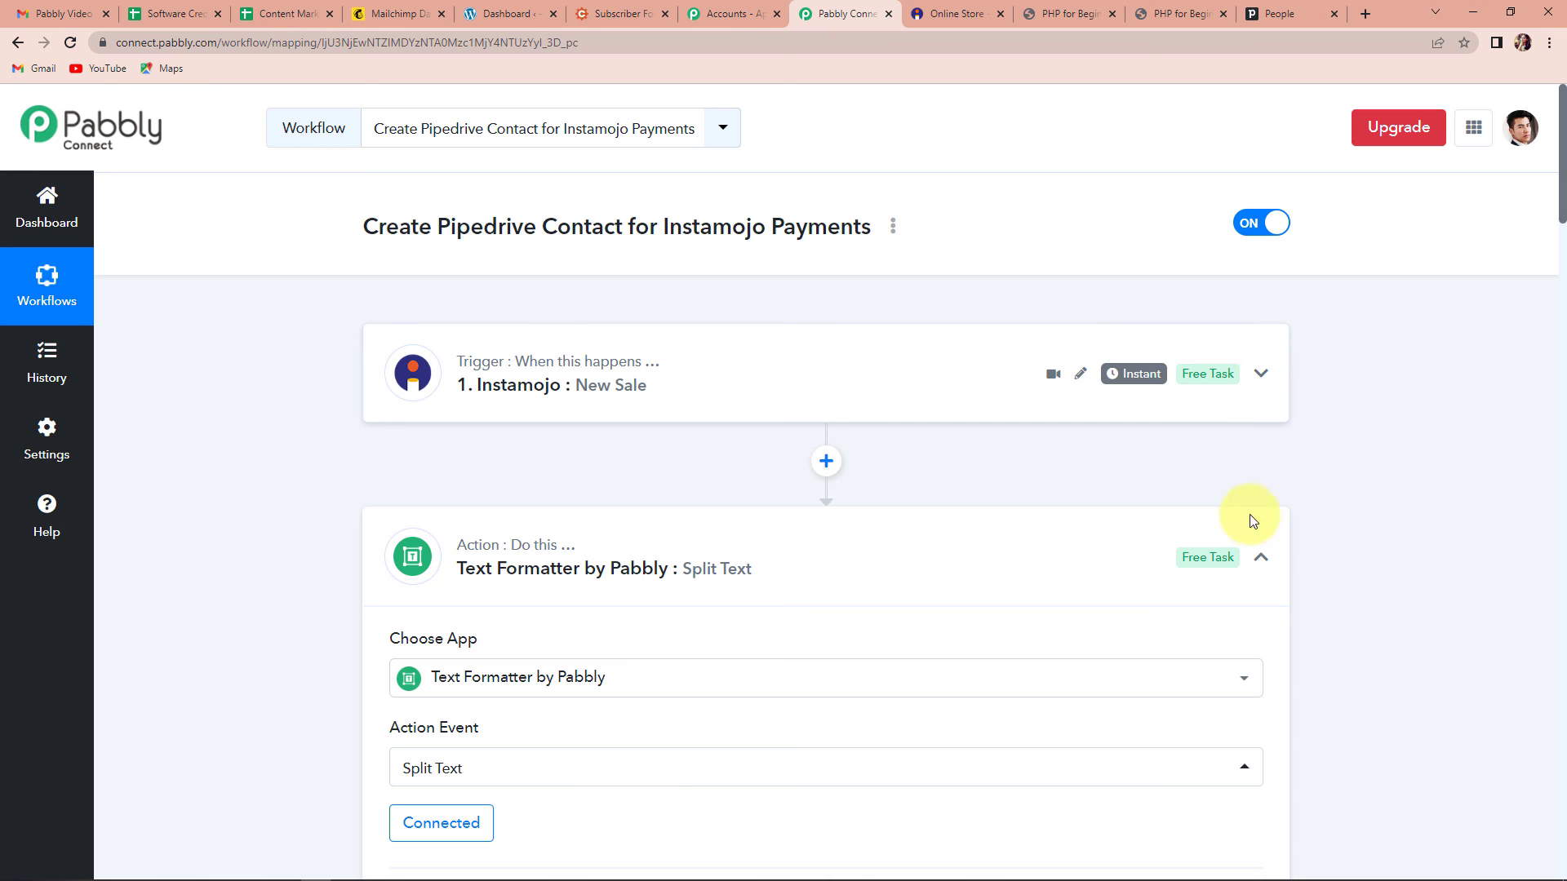
{"action": "left_click", "coordinate": [1260, 557]}
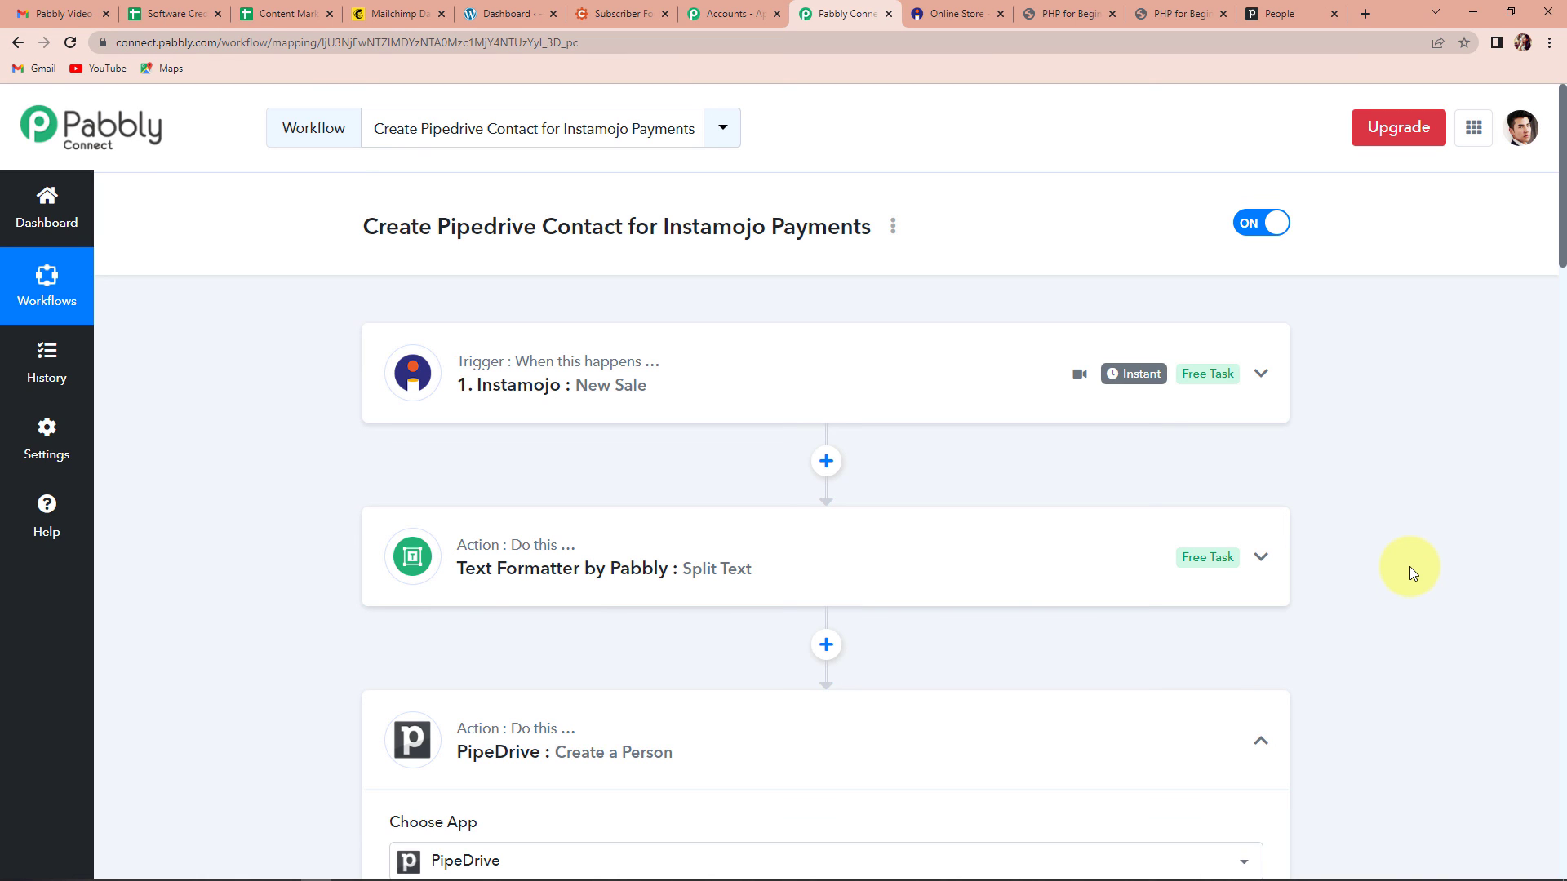
{"action": "scroll", "coordinate": [1273, 563], "scroll_direction": "down", "scroll_amount": 3}
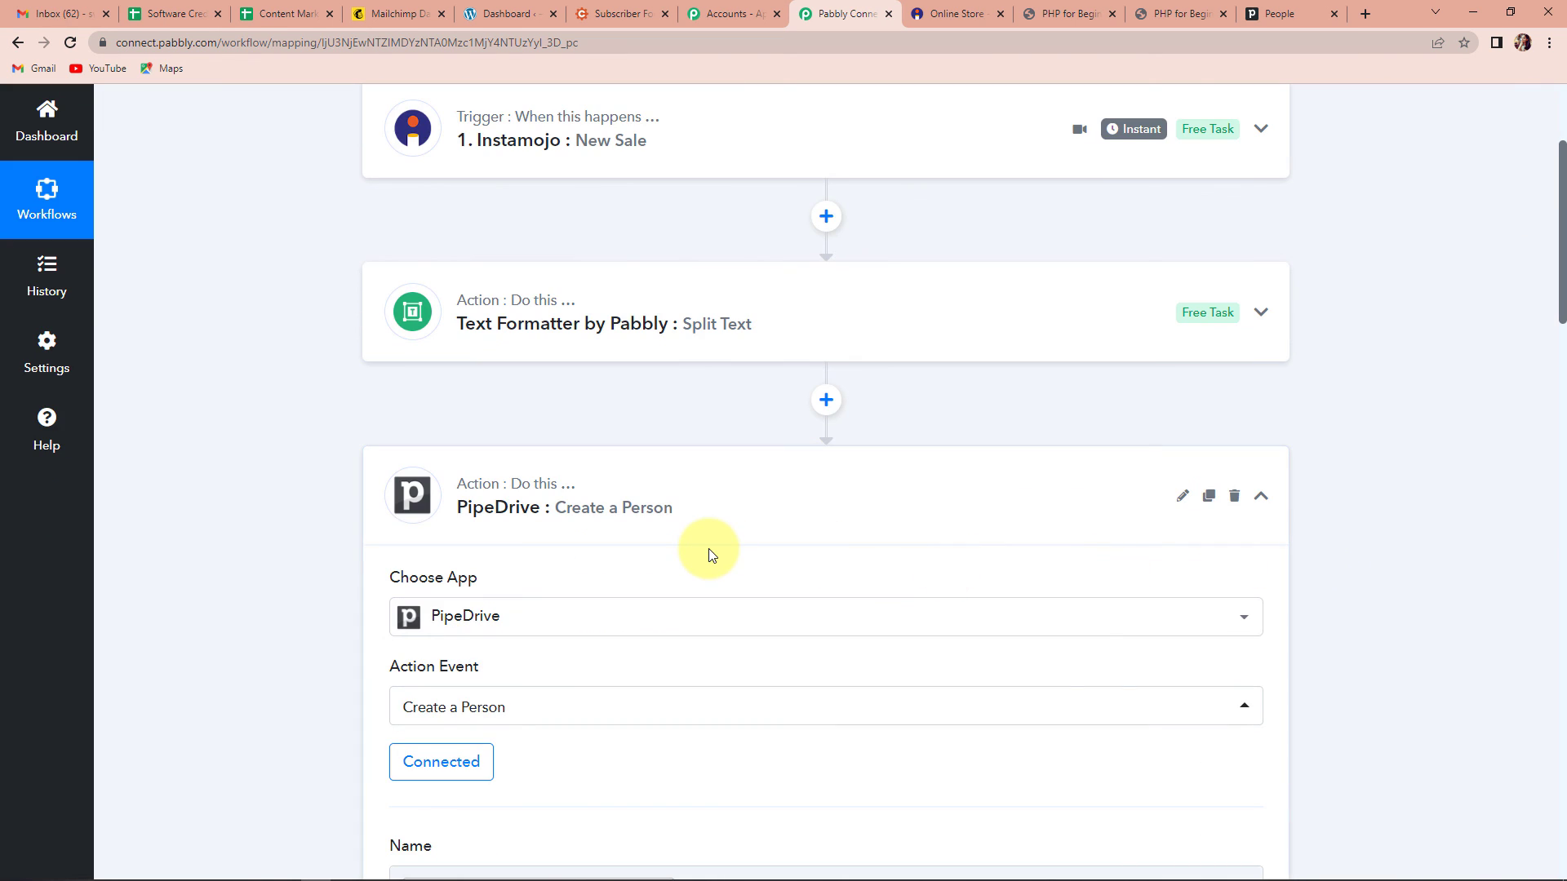
{"action": "left_click", "coordinate": [1263, 497]}
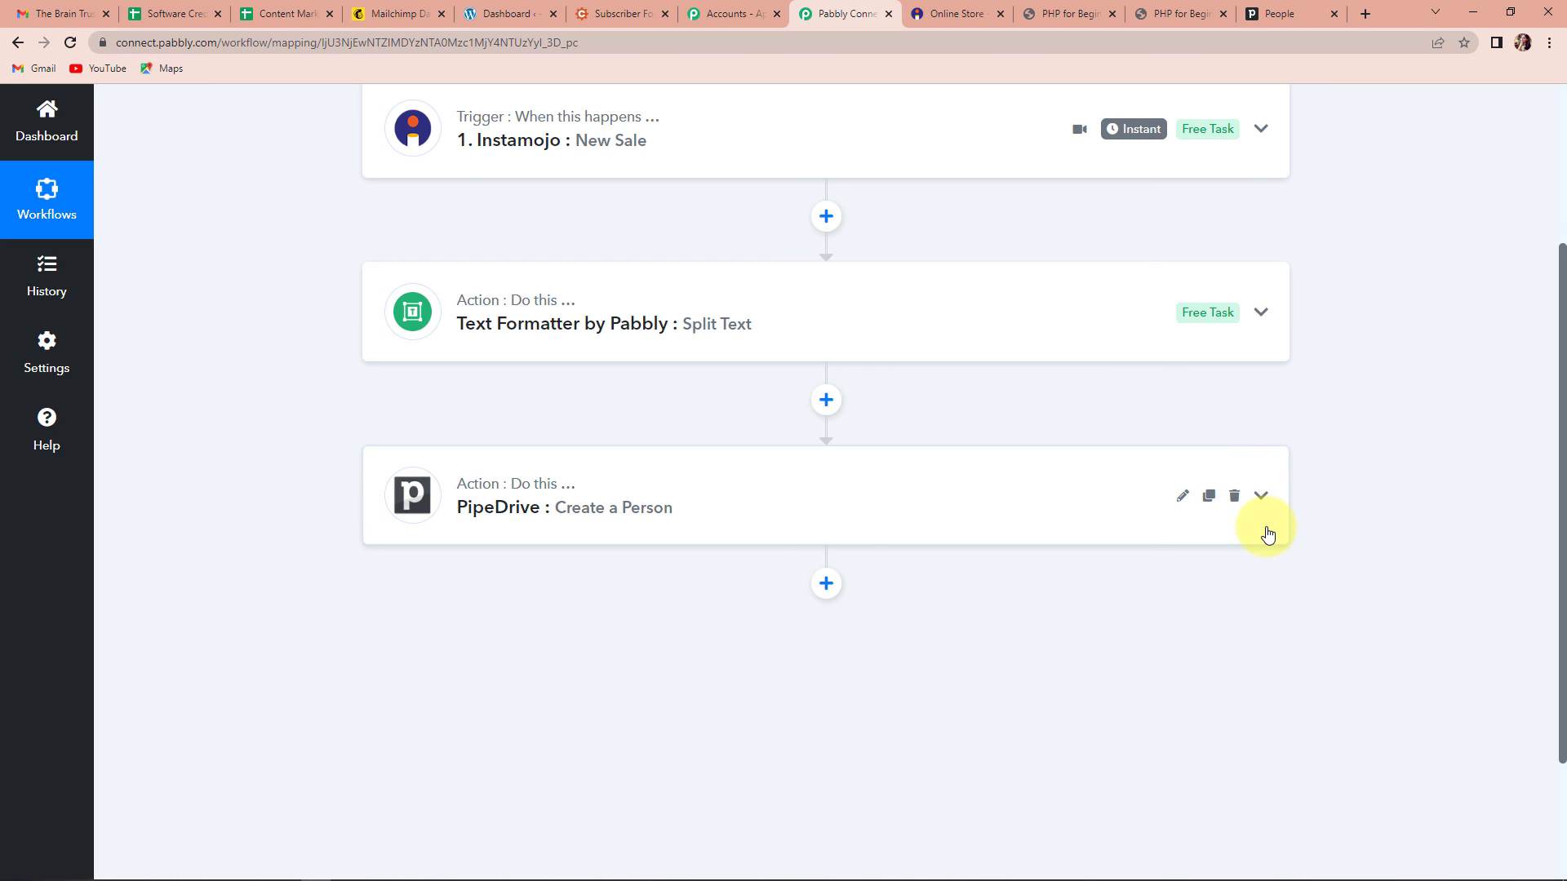